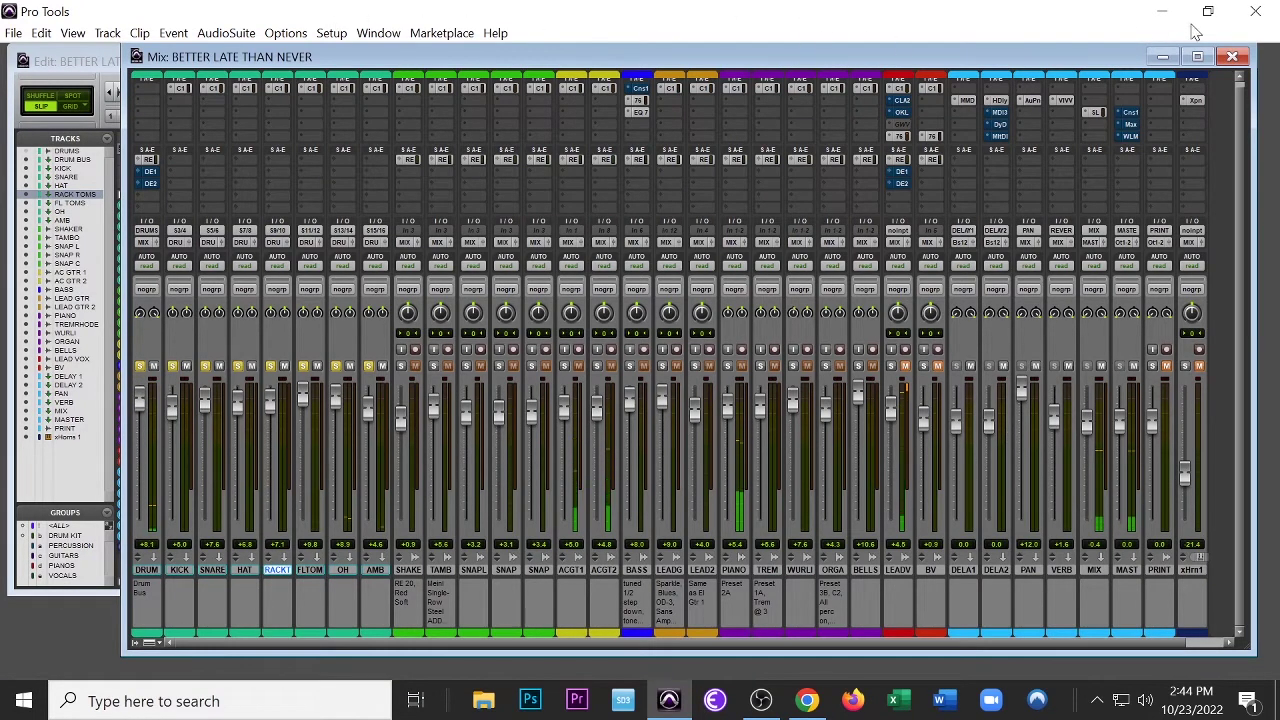
- Check the arrangement in the Edit window, play the song from the beginning, and return to the Mix window
{"action": "key", "text": "ctrl+equal"}
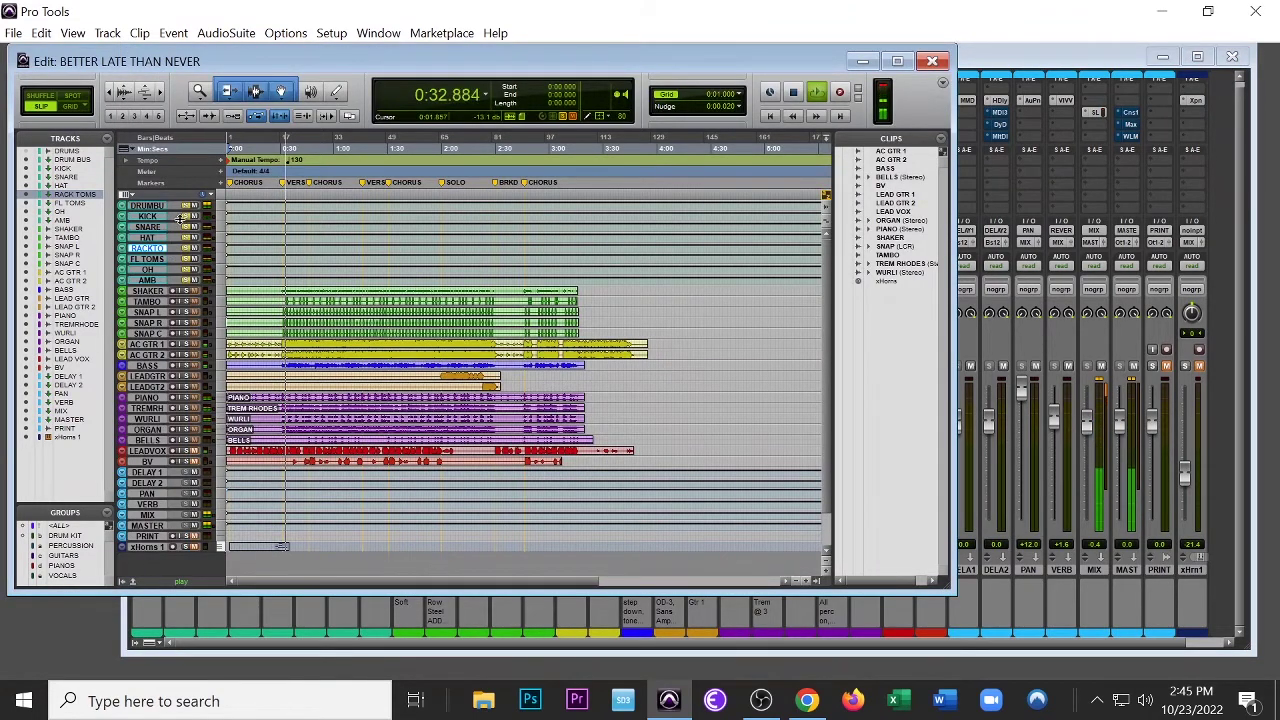
{"action": "key", "text": "ctrl+equal"}
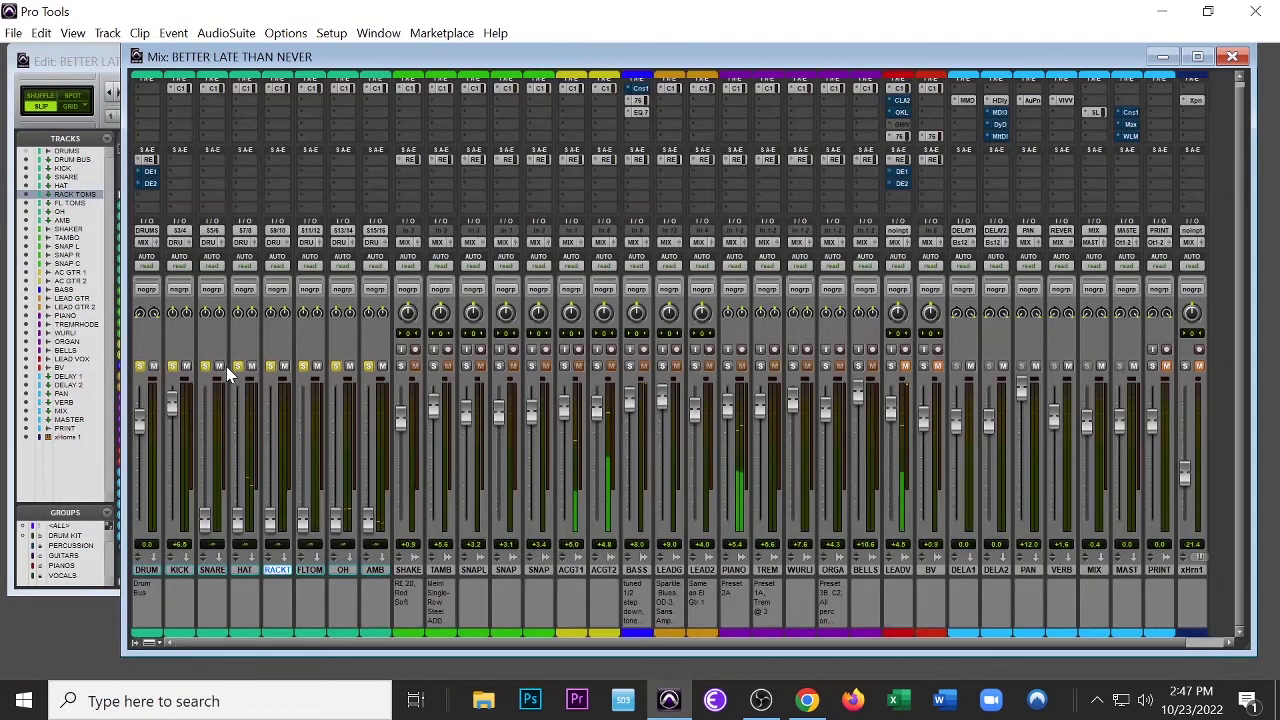
{"action": "key", "text": "ctrl+equal"}
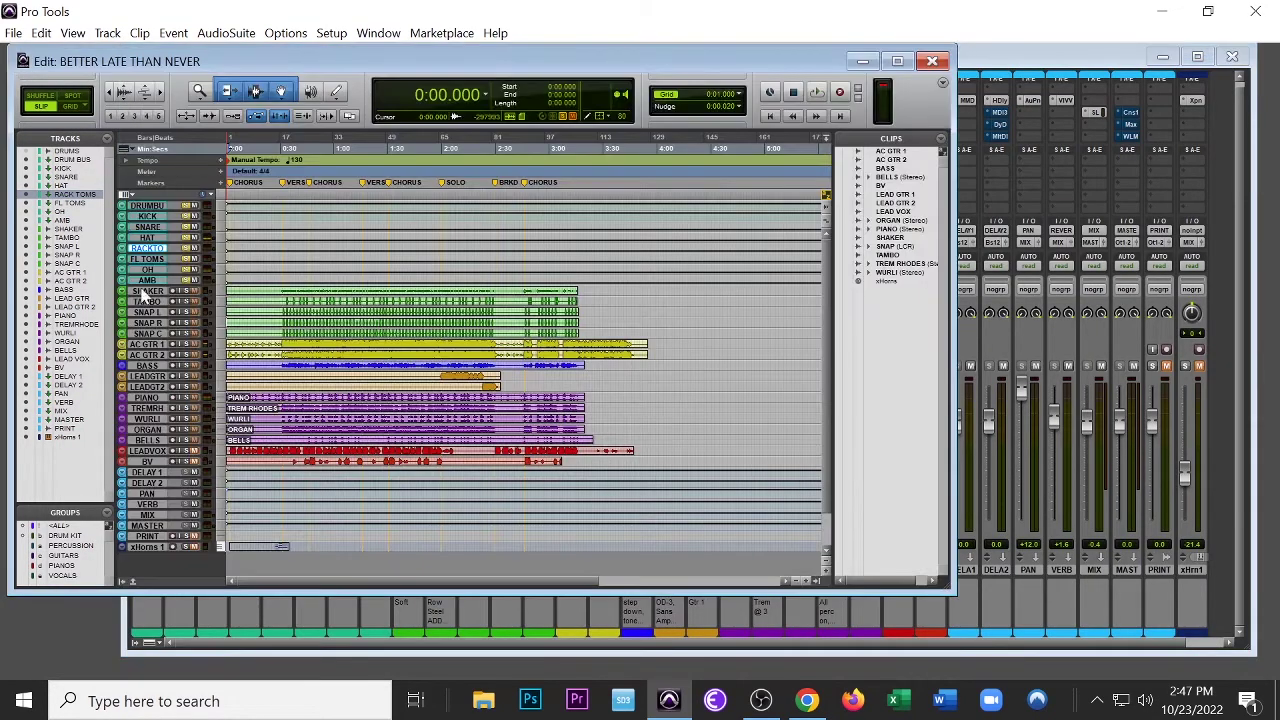
{"action": "key", "text": "space"}
{"action": "key", "text": "ctrl+equal"}
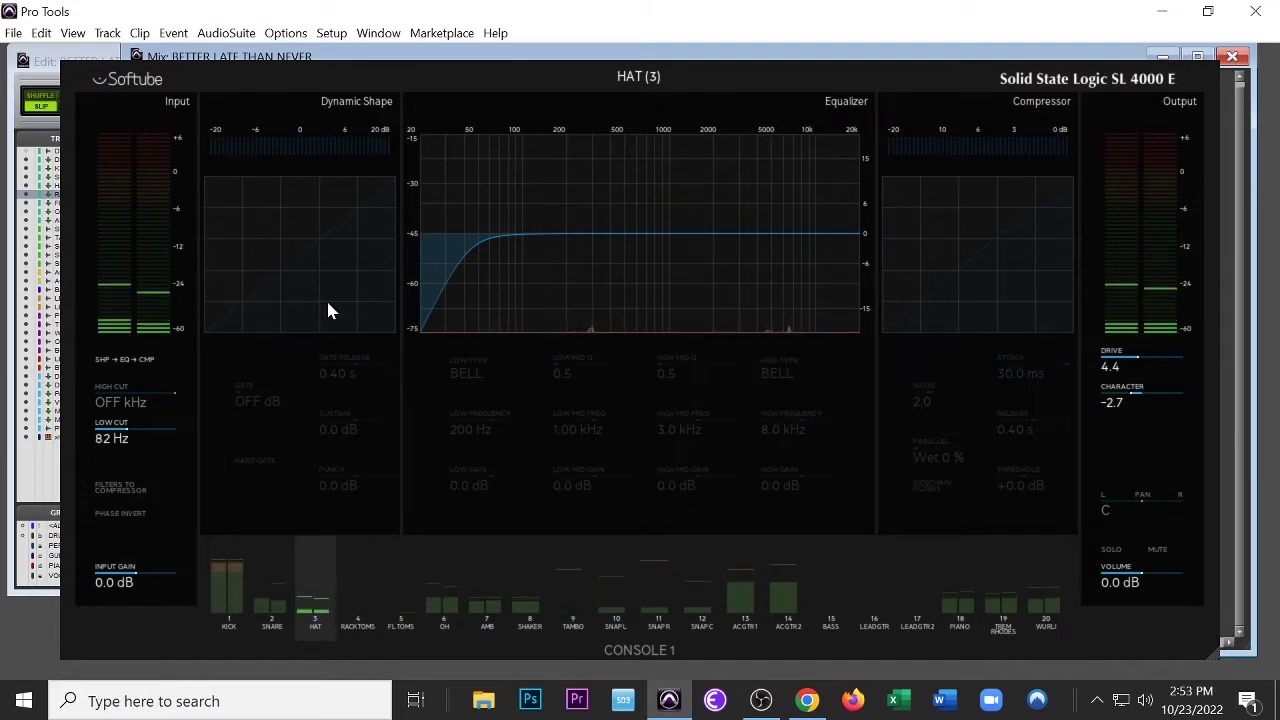
- Close the HAT channel display and audition the RACK TOMS and FL TOMS channels, starting and stopping playback
{"action": "key", "text": "ctrl+w"}
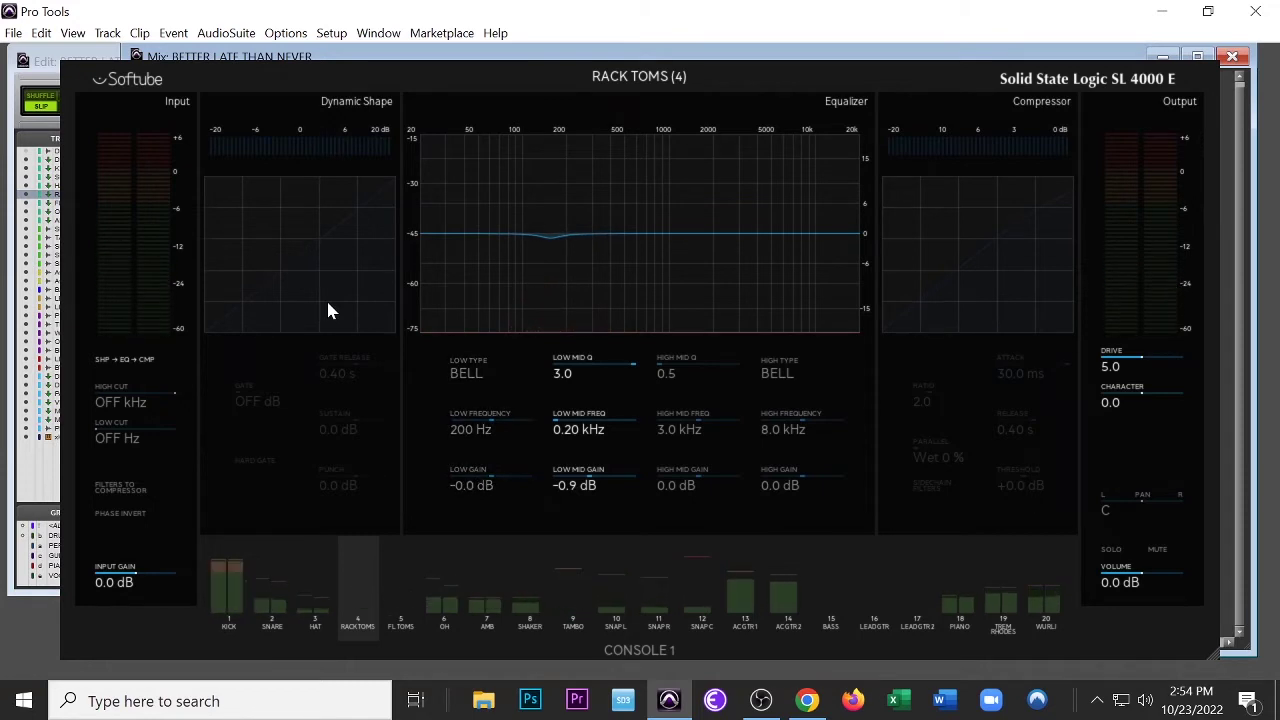
{"action": "key", "text": "space"}
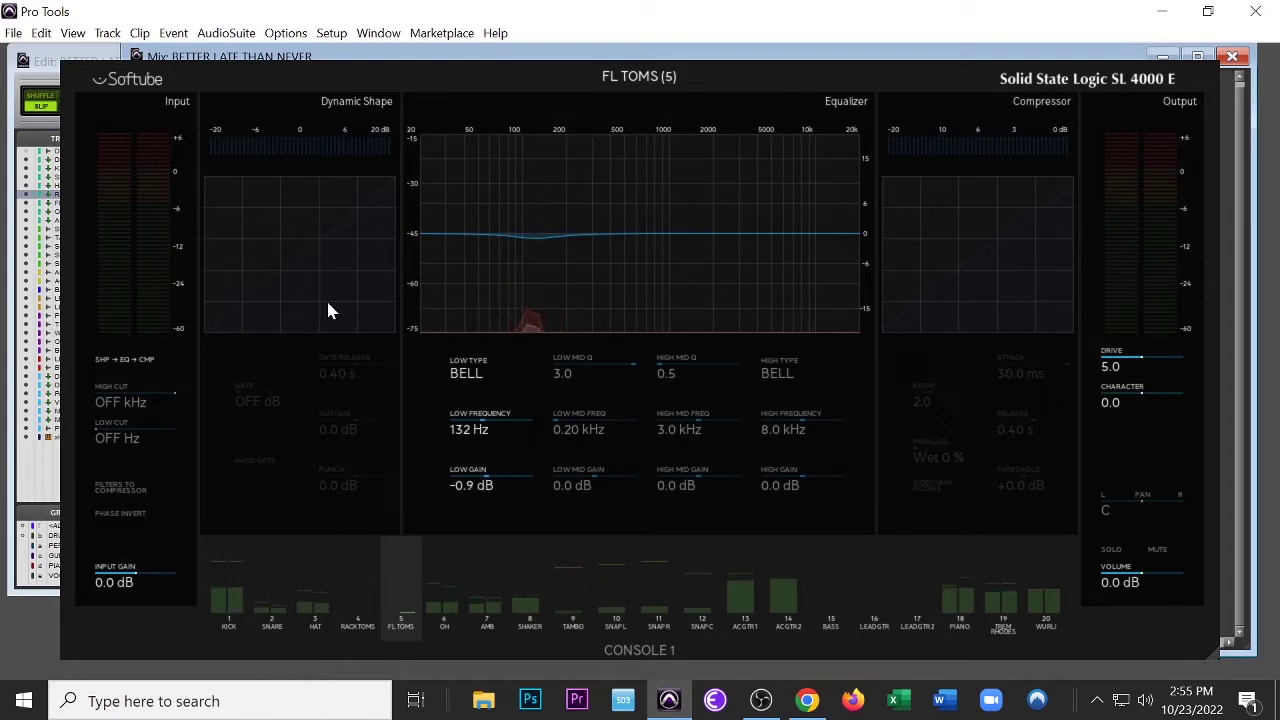
{"action": "key", "text": "space"}
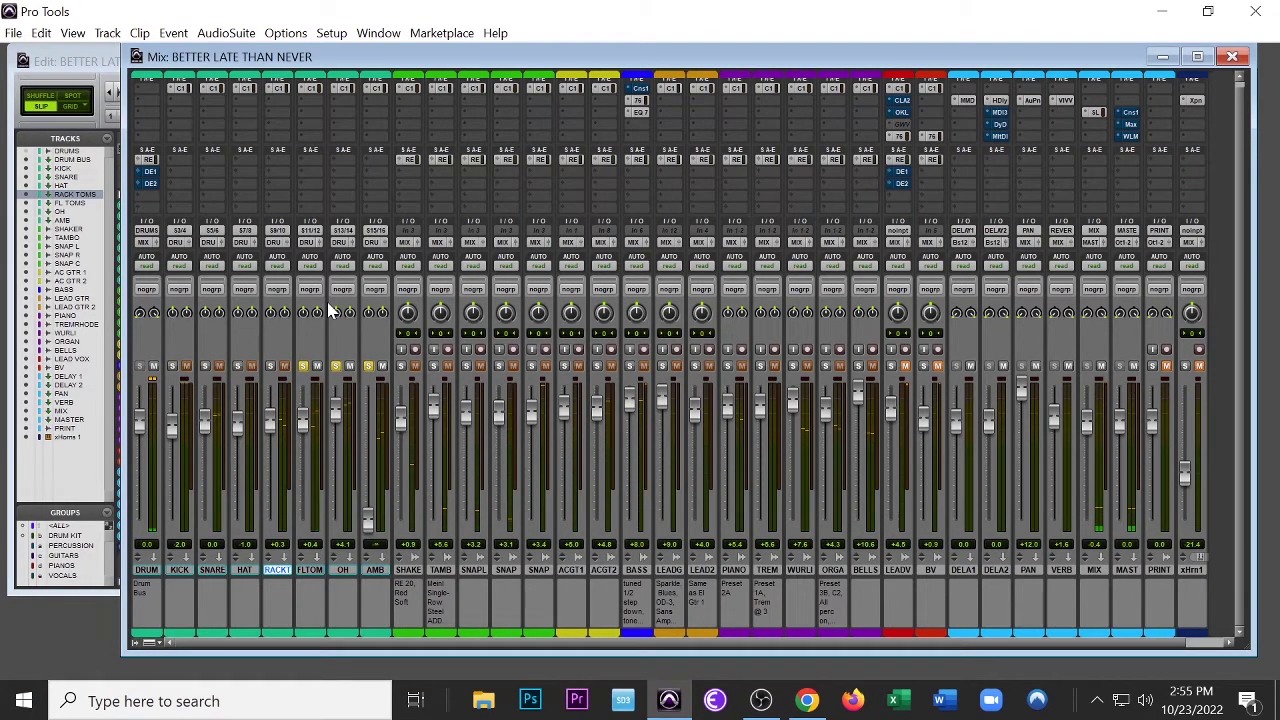
- Clear all track solos and mute every track from SHAKER through xHorns 1
{"action": "key", "text": "shift+s"}
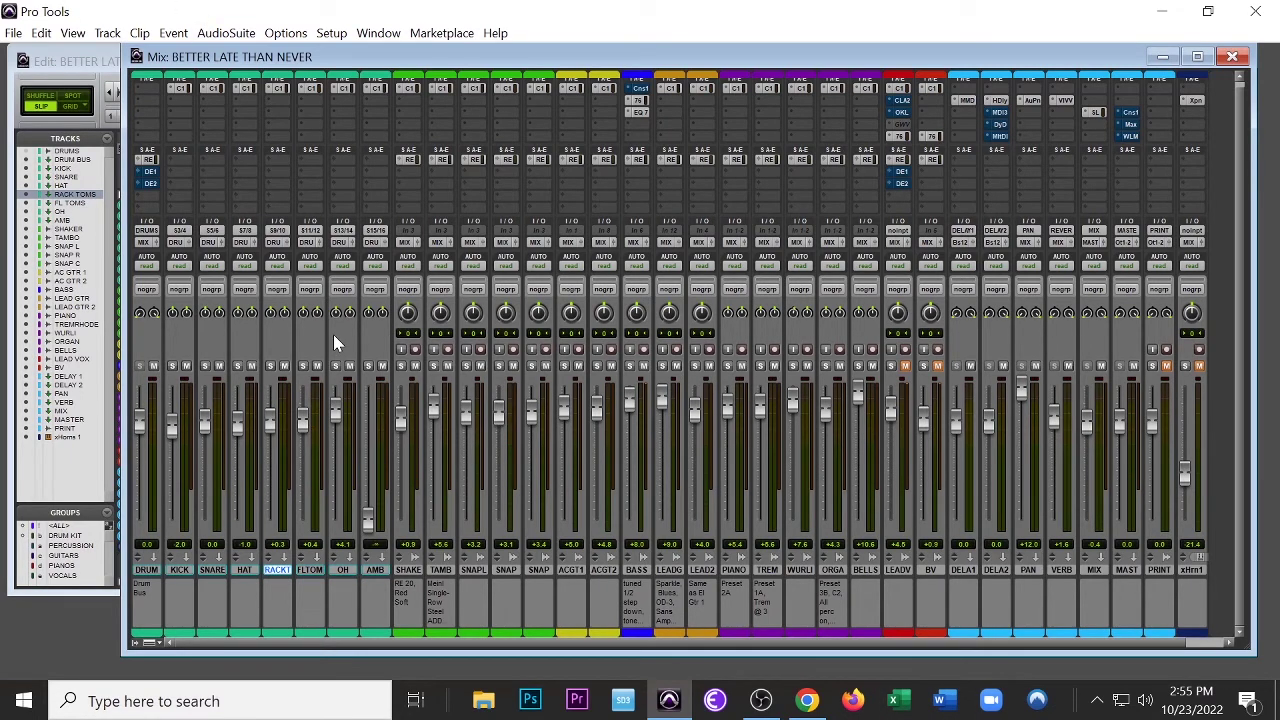
{"action": "key", "text": "ctrl+equal"}
{"action": "key", "text": "ctrl+equal"}
{"action": "left_click", "coordinate": [418, 572]}
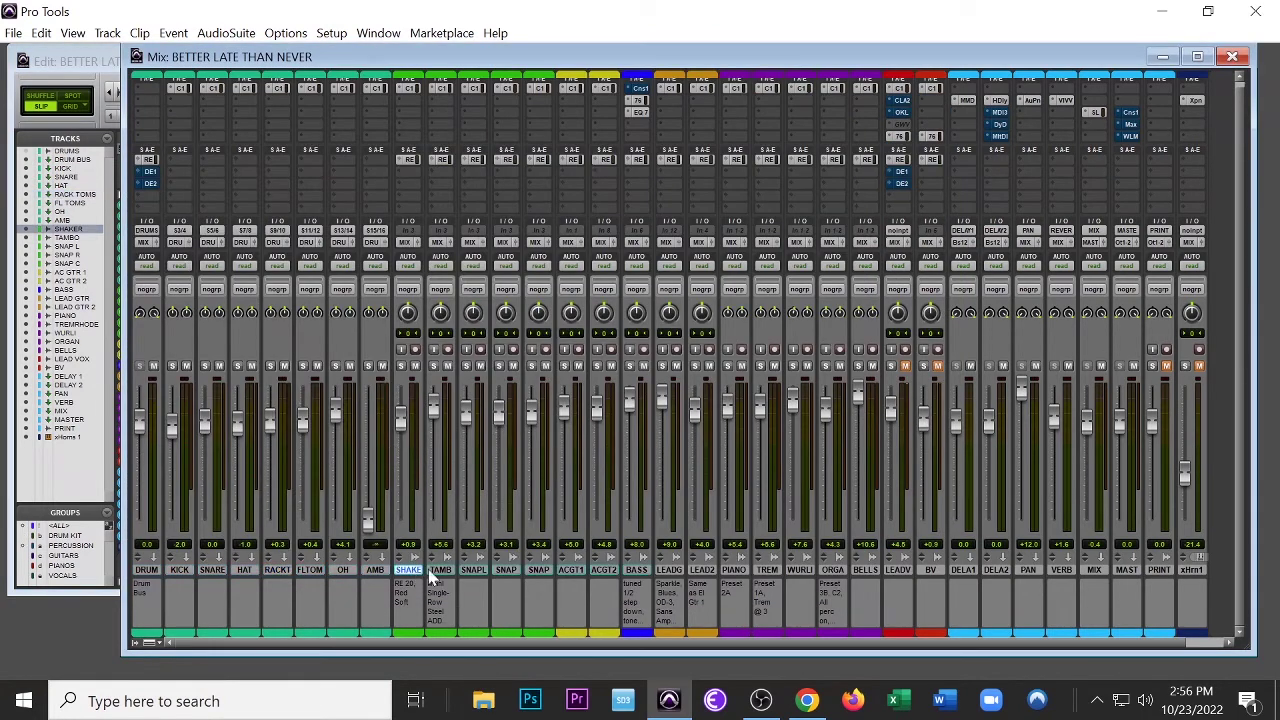
{"action": "left_click", "coordinate": [1182, 572], "text": "shift"}
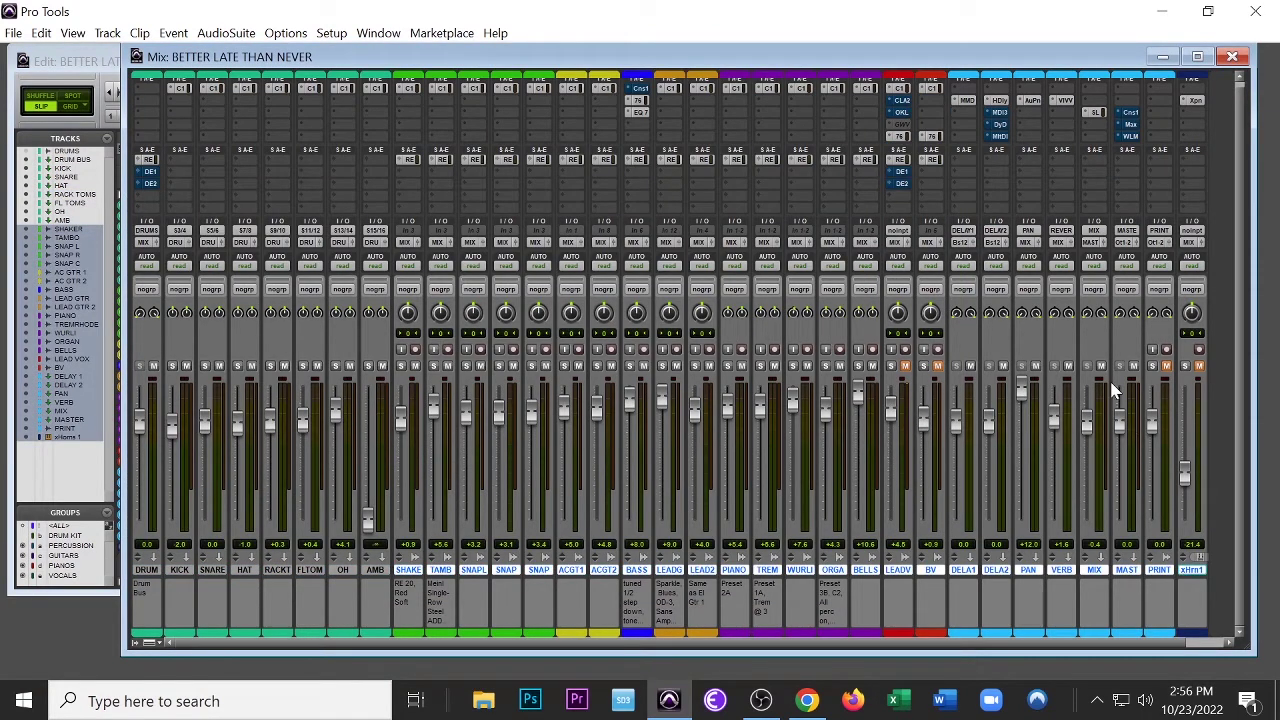
{"action": "left_click", "coordinate": [1135, 366]}
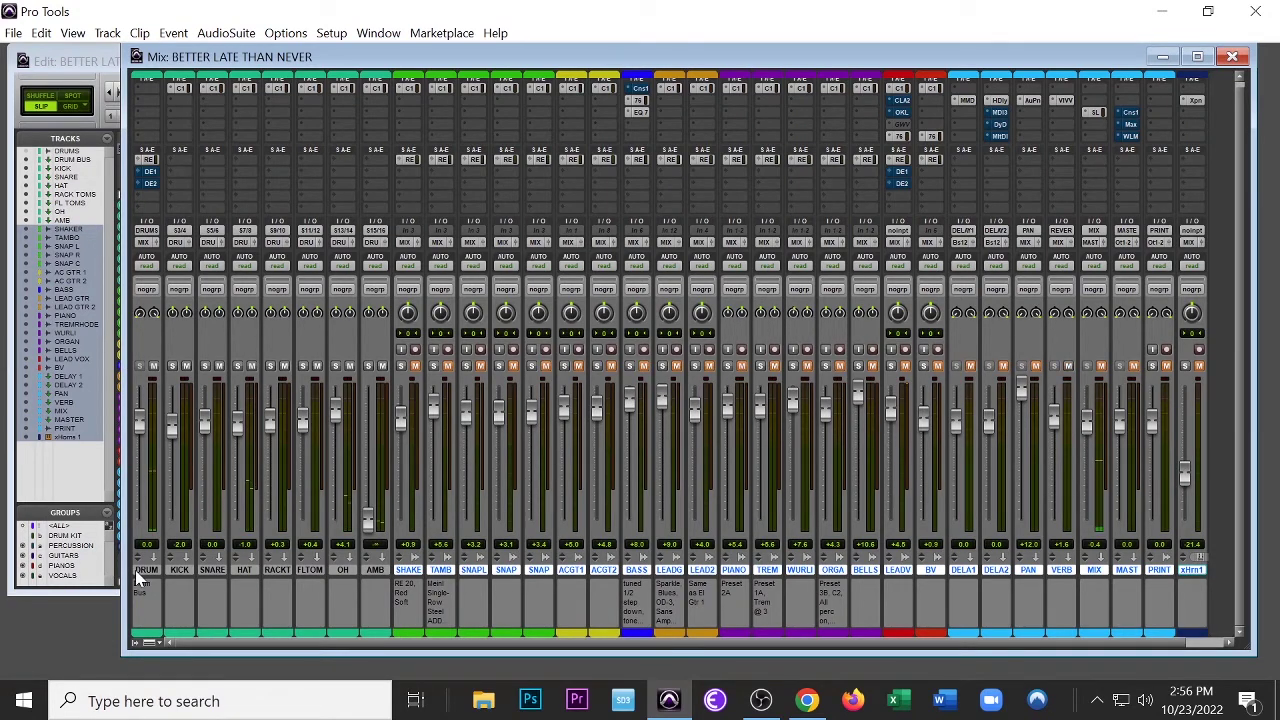
- Restart playback from about 0:32 with the MASTER track unmuted, and return to the Mix window
{"action": "key", "text": "ctrl+equal"}
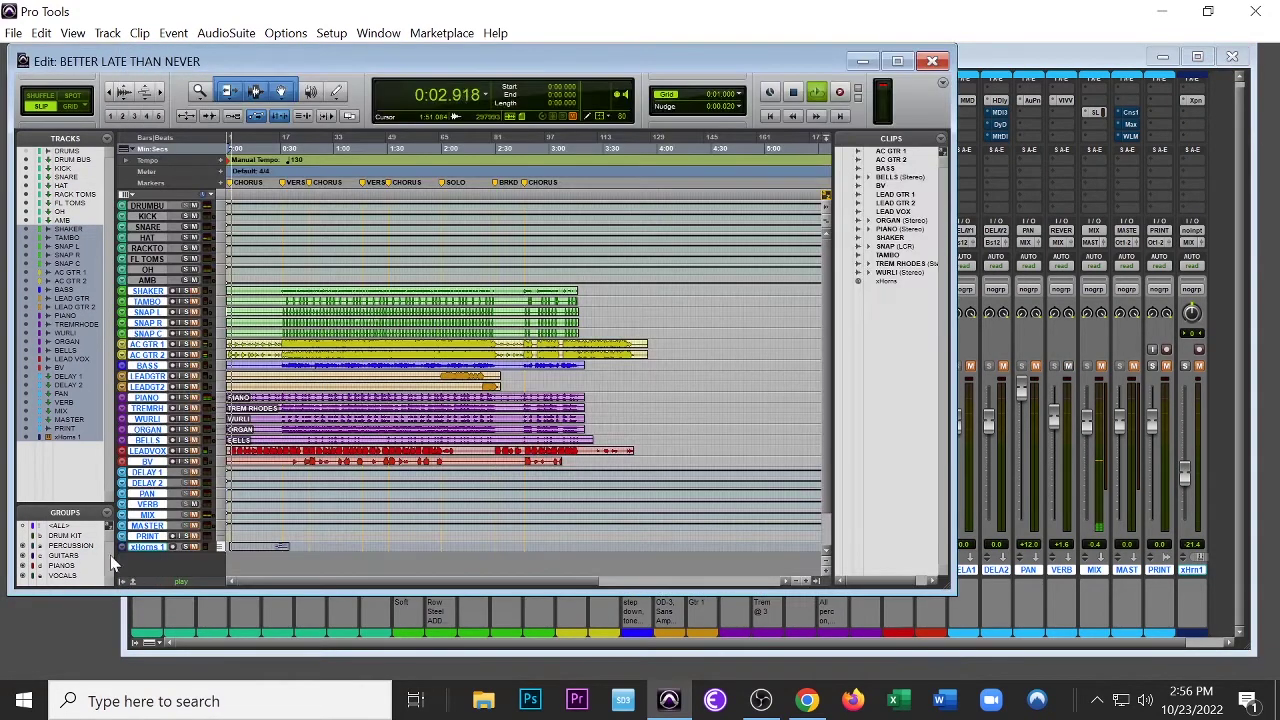
{"action": "key", "text": "space"}
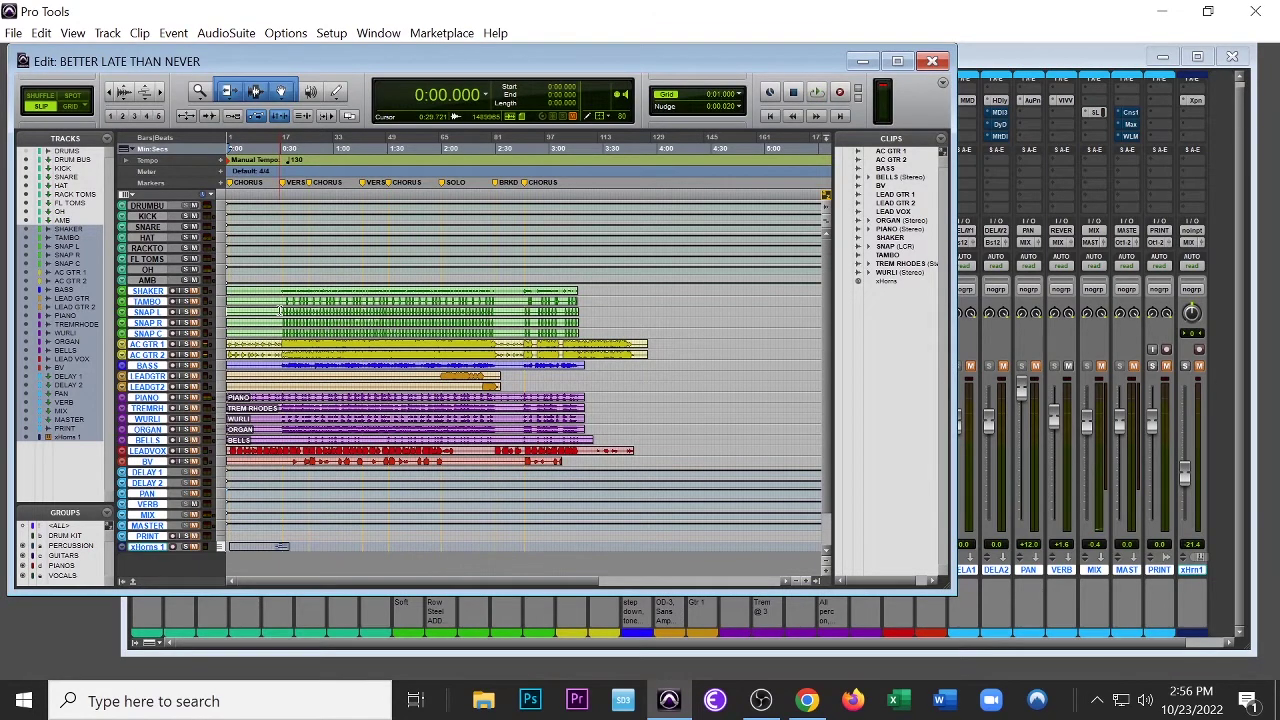
{"action": "key", "text": "space"}
{"action": "key", "text": "ctrl+equal"}
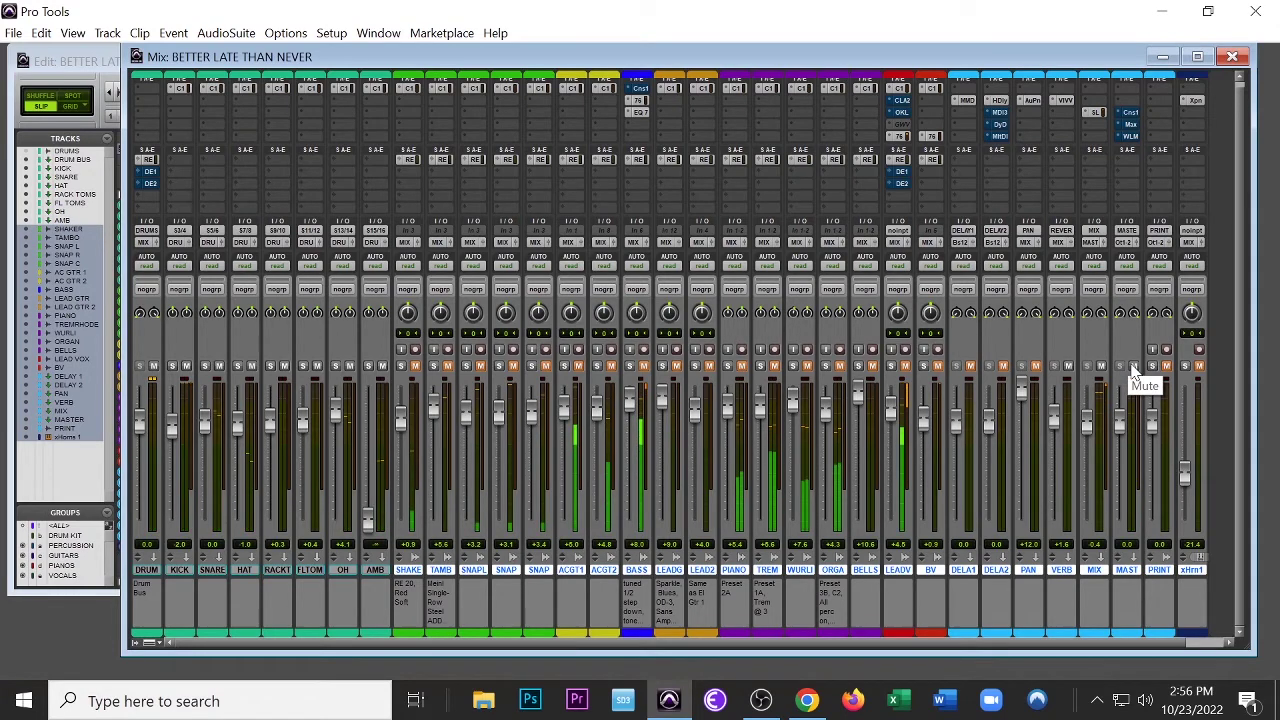
{"action": "key", "text": "ctrl+equal"}
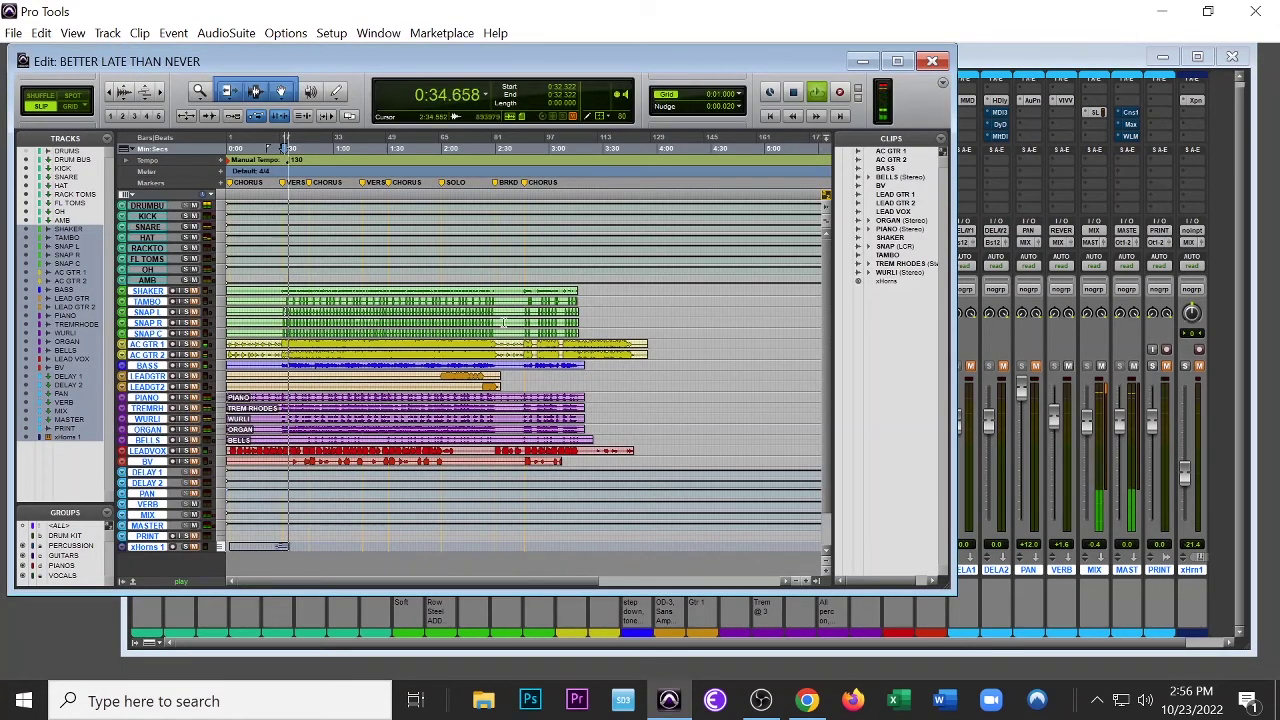
{"action": "key", "text": "ctrl+equal"}
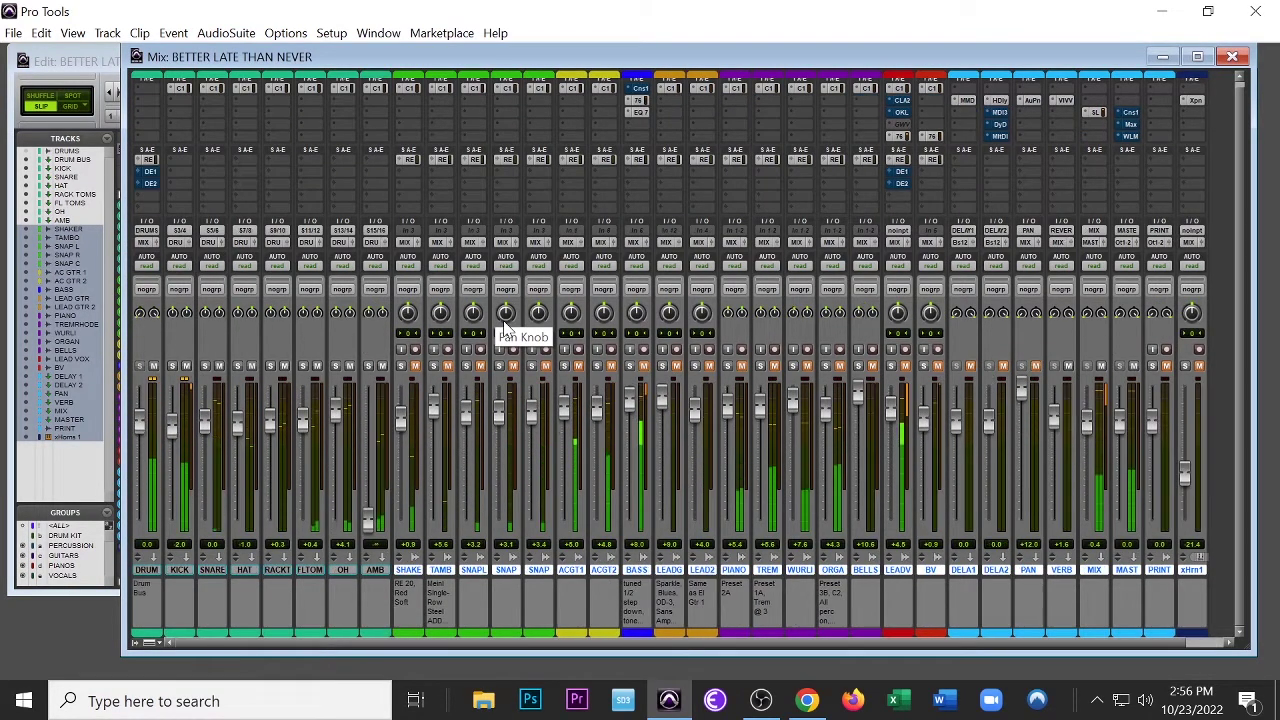
- Bring the SHAKER track into the mix at a level of -8.1 dB, soloing it briefly to check it
{"action": "scroll", "coordinate": [505, 327], "scroll_direction": "right", "scroll_amount": 1}
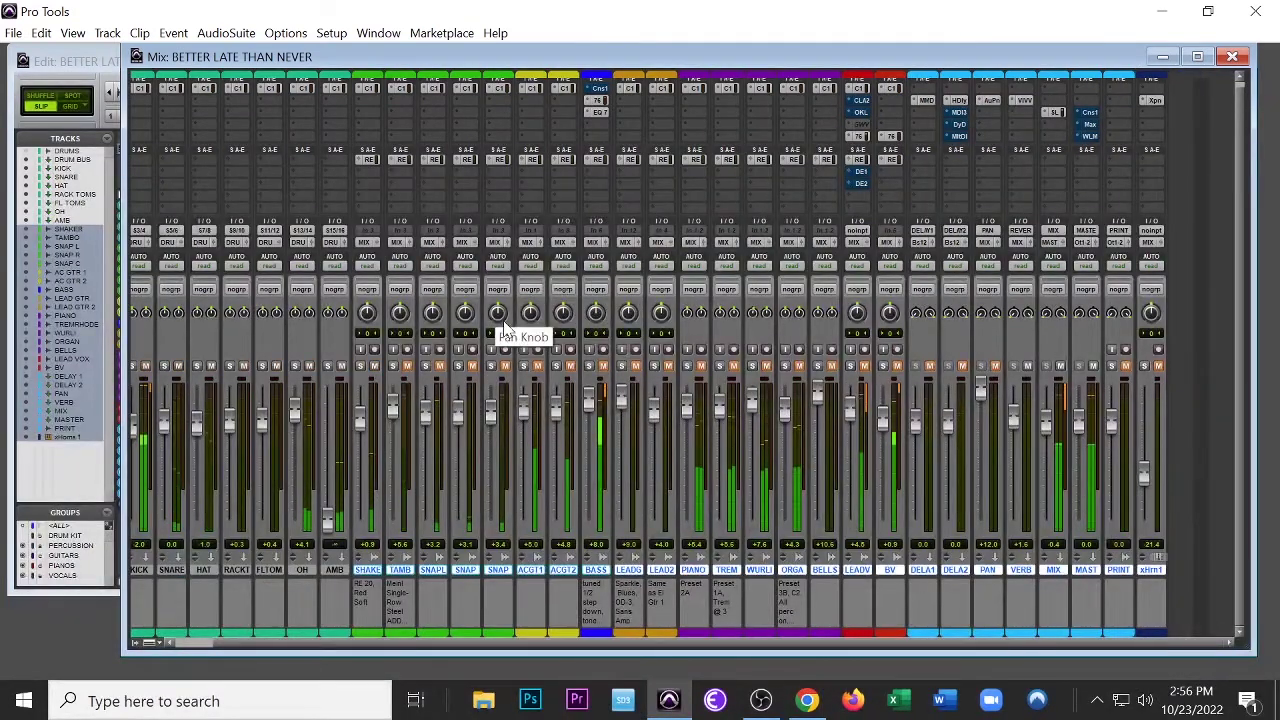
{"action": "key", "text": "shift+s"}
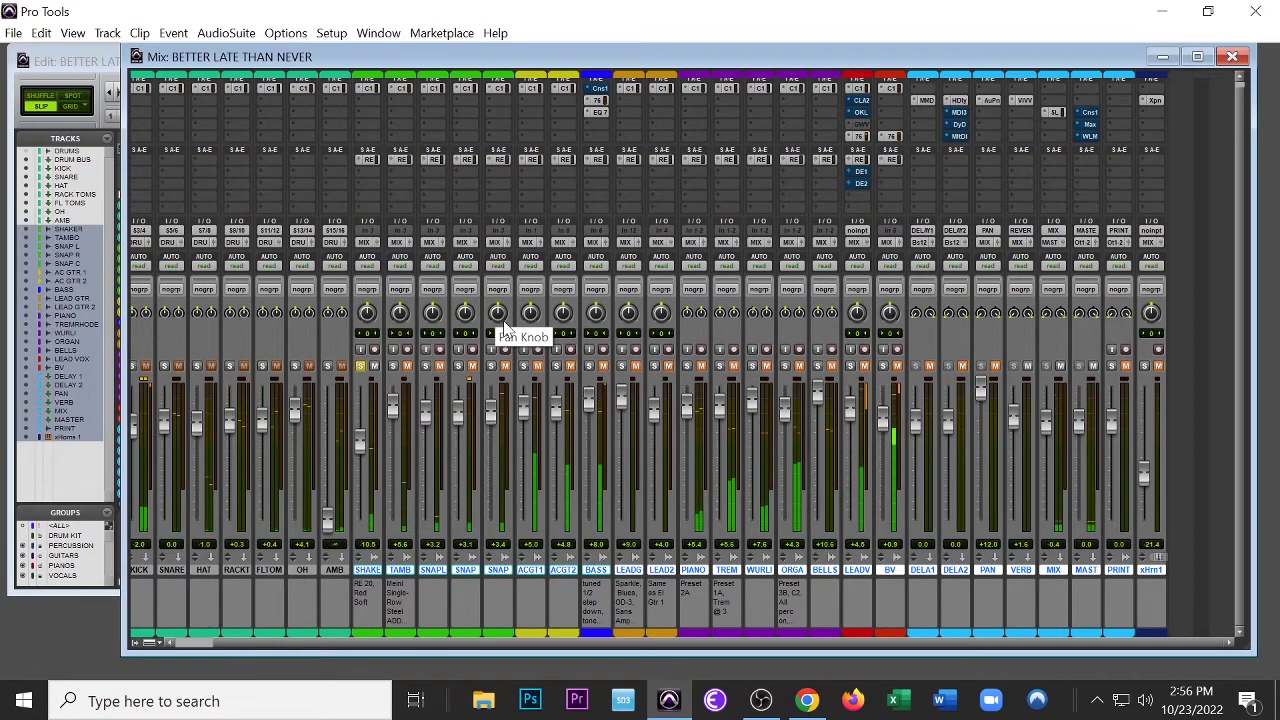
{"action": "key", "text": "shift+s"}
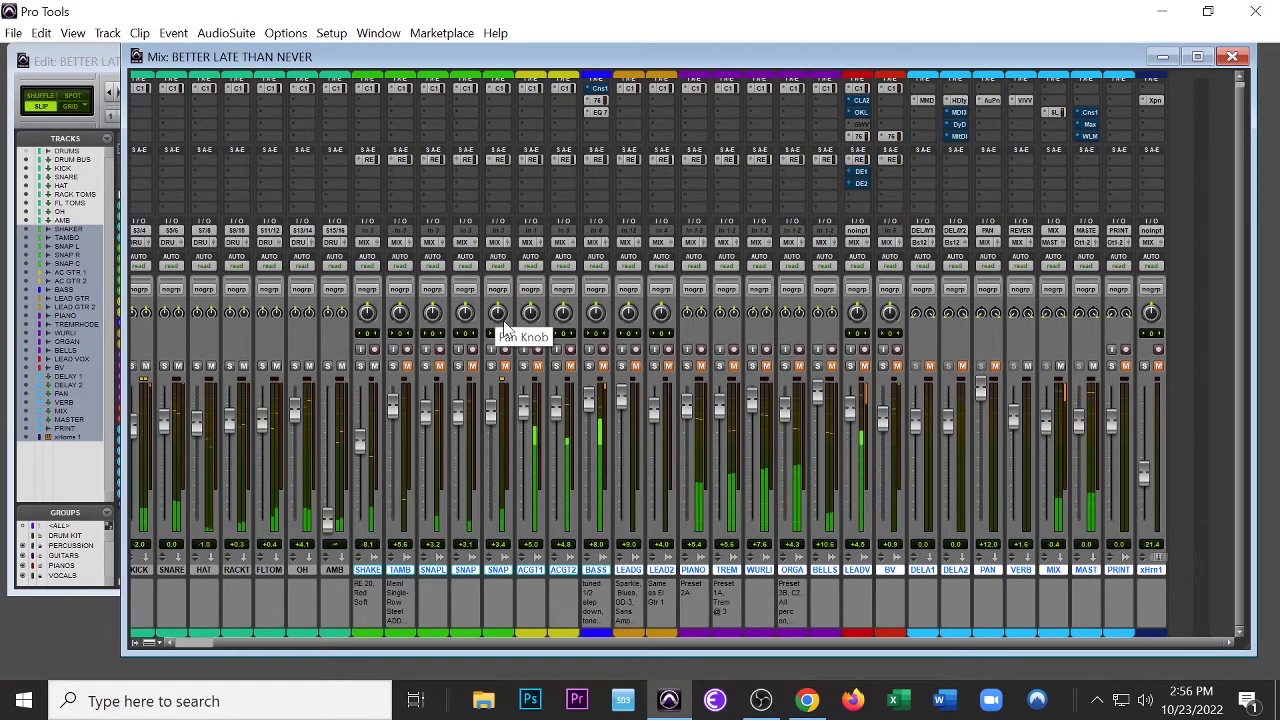
{"action": "key", "text": "ctrl+z"}
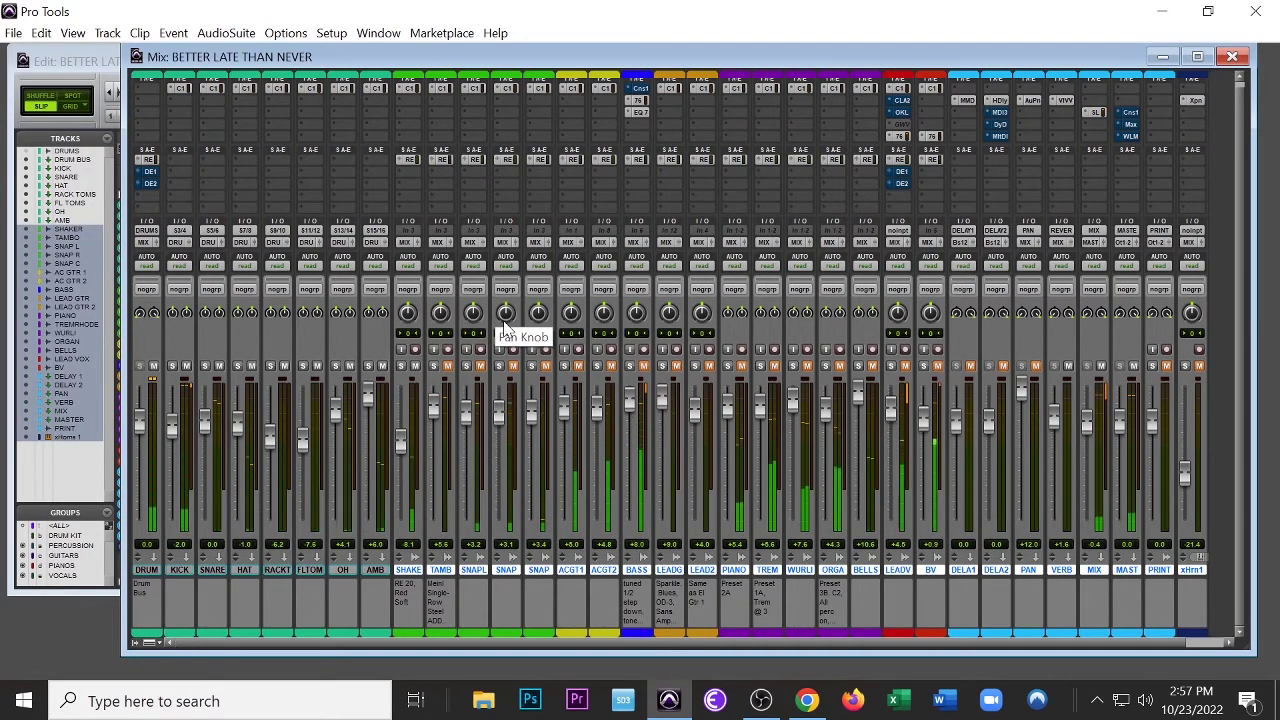
- Set the AMB track to -8.7 dB, auditioning AMB and OH in solo against the full mix
{"action": "key", "text": "shift+s"}
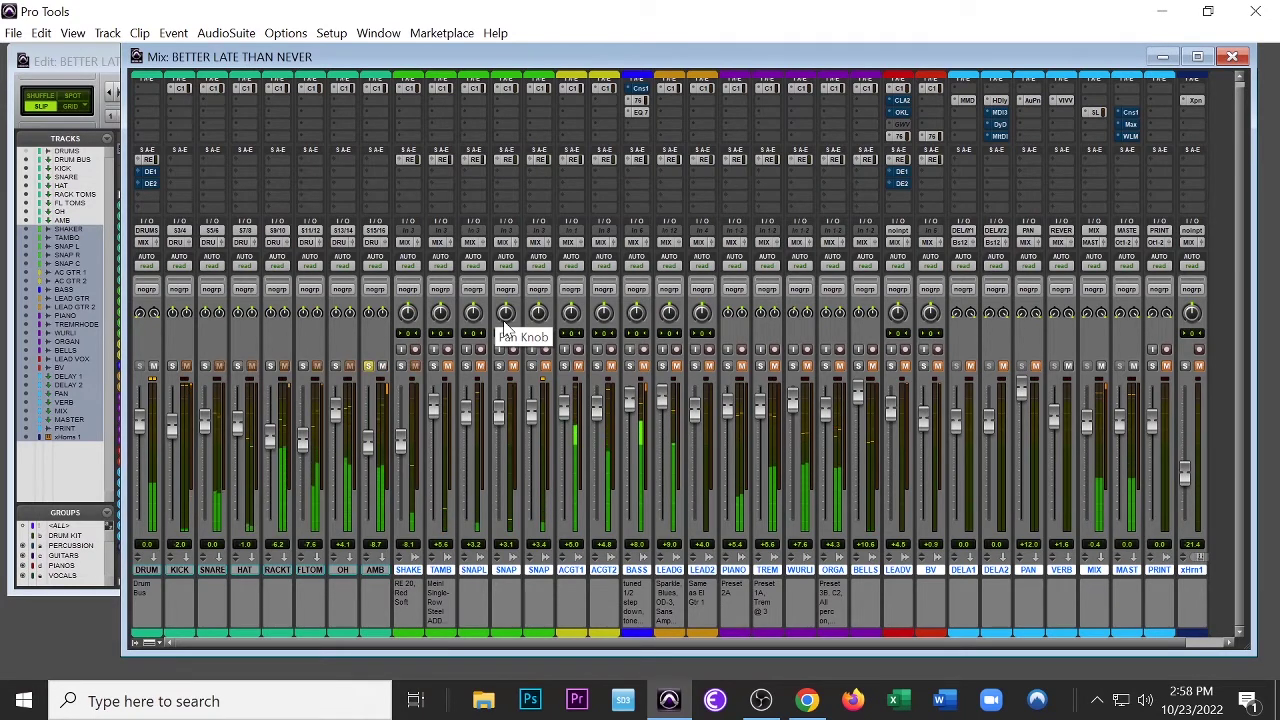
{"action": "key", "text": "shift+s"}
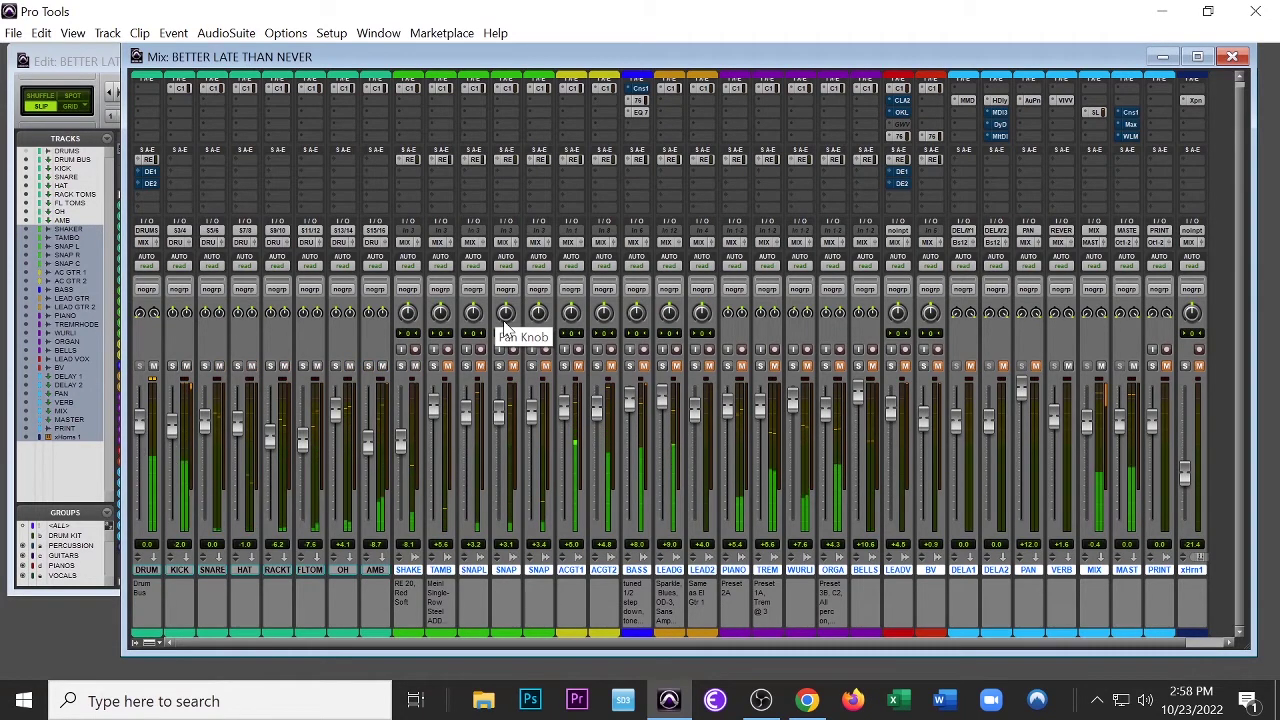
{"action": "key", "text": "shift+s"}
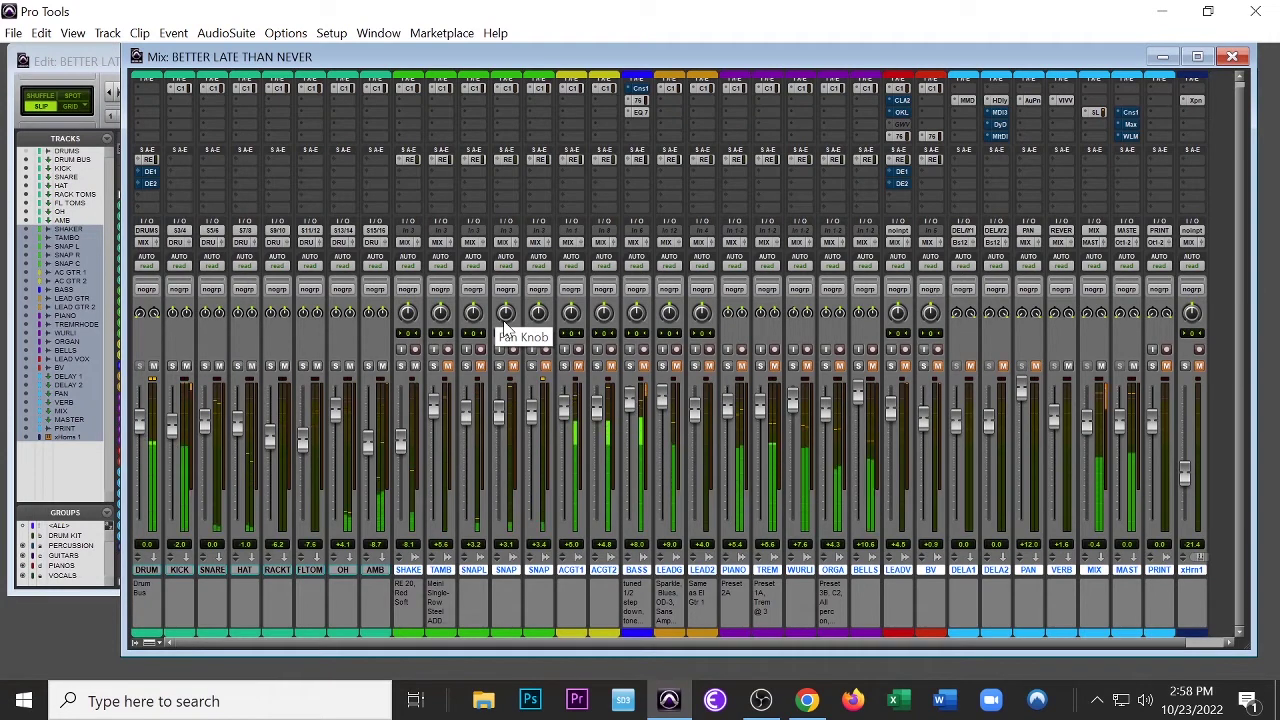
{"action": "key", "text": "shift+s"}
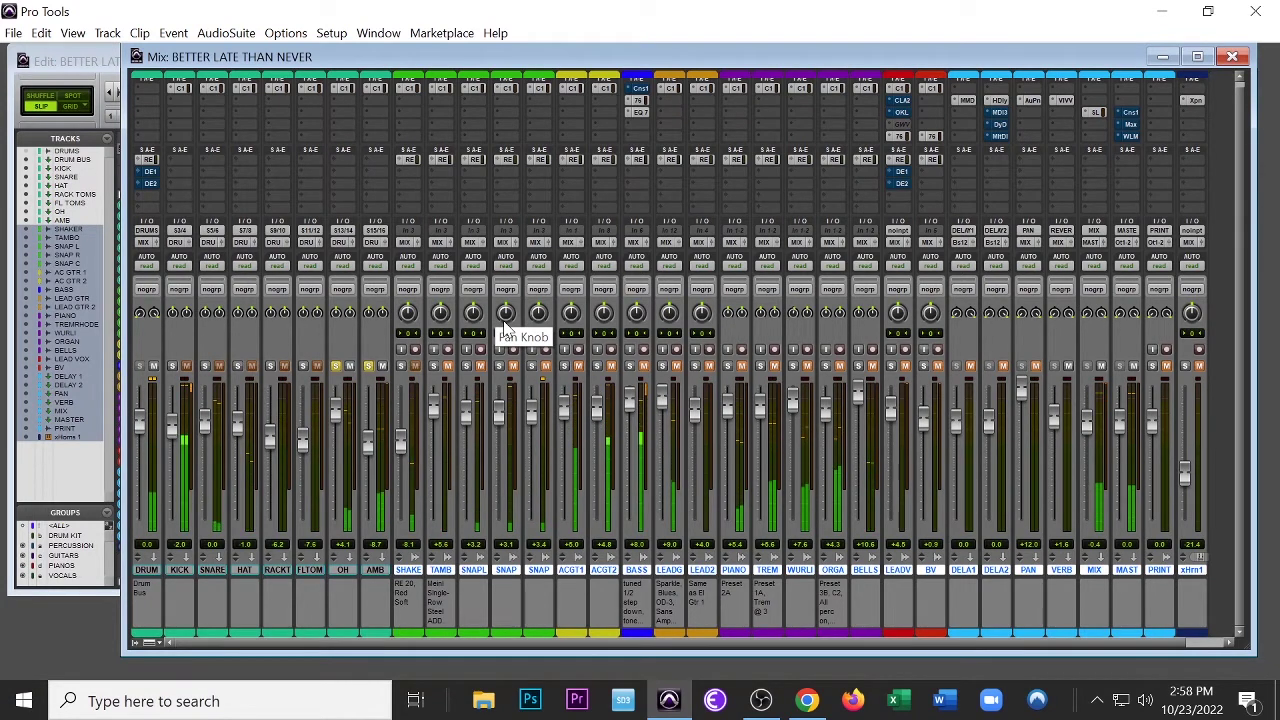
{"action": "key", "text": "shift+s"}
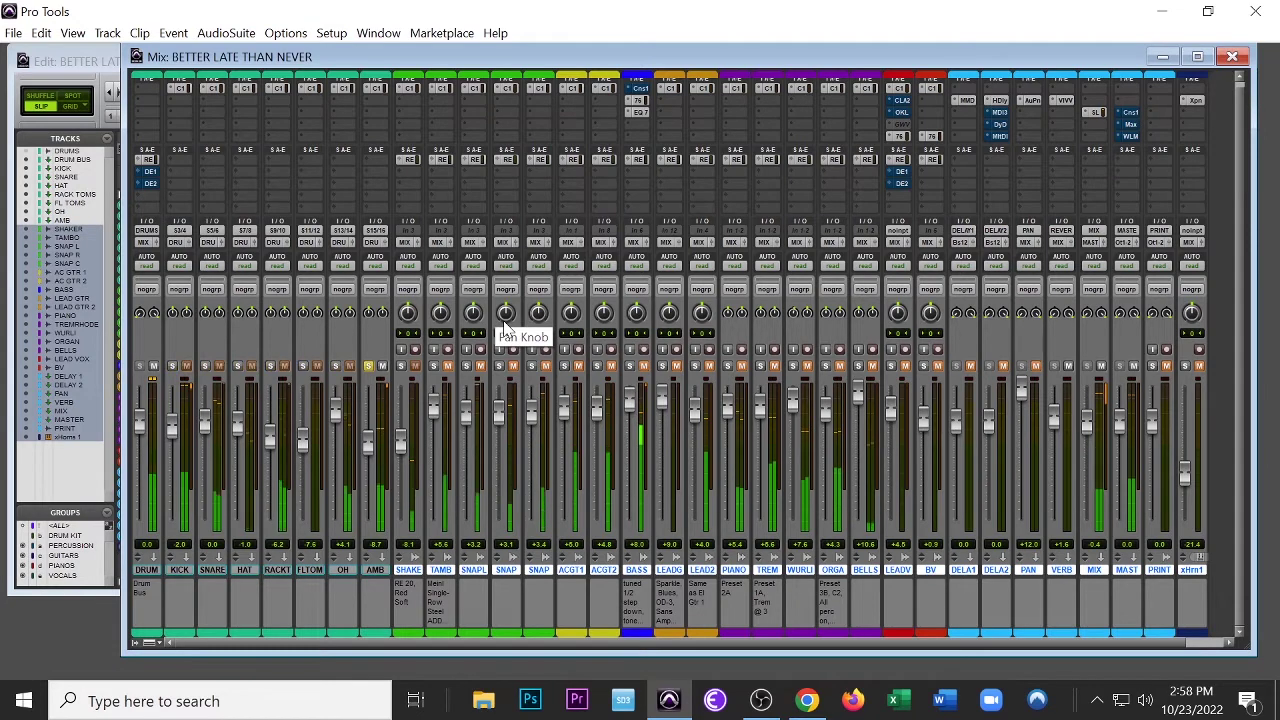
{"action": "key", "text": "shift+s"}
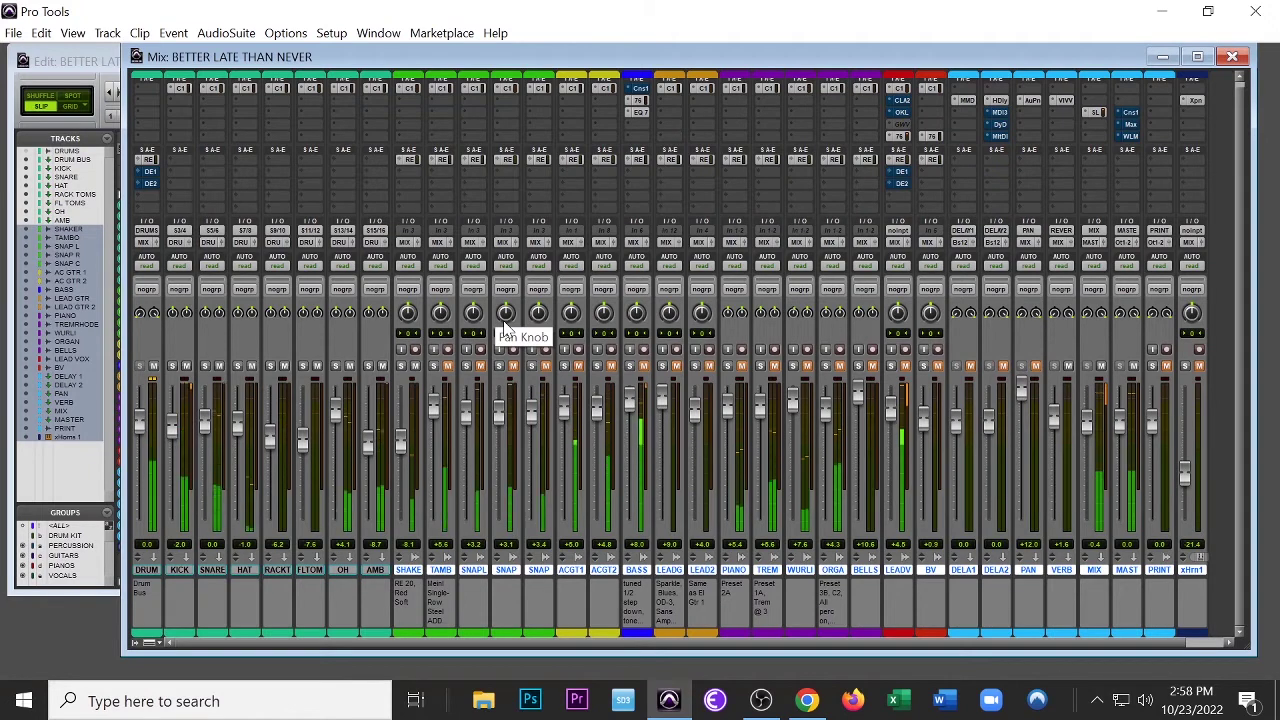
- Review the SNAP L channel's low cut in the Console 1 display and close it
{"action": "scroll", "coordinate": [505, 330], "scroll_direction": "right", "scroll_amount": 1}
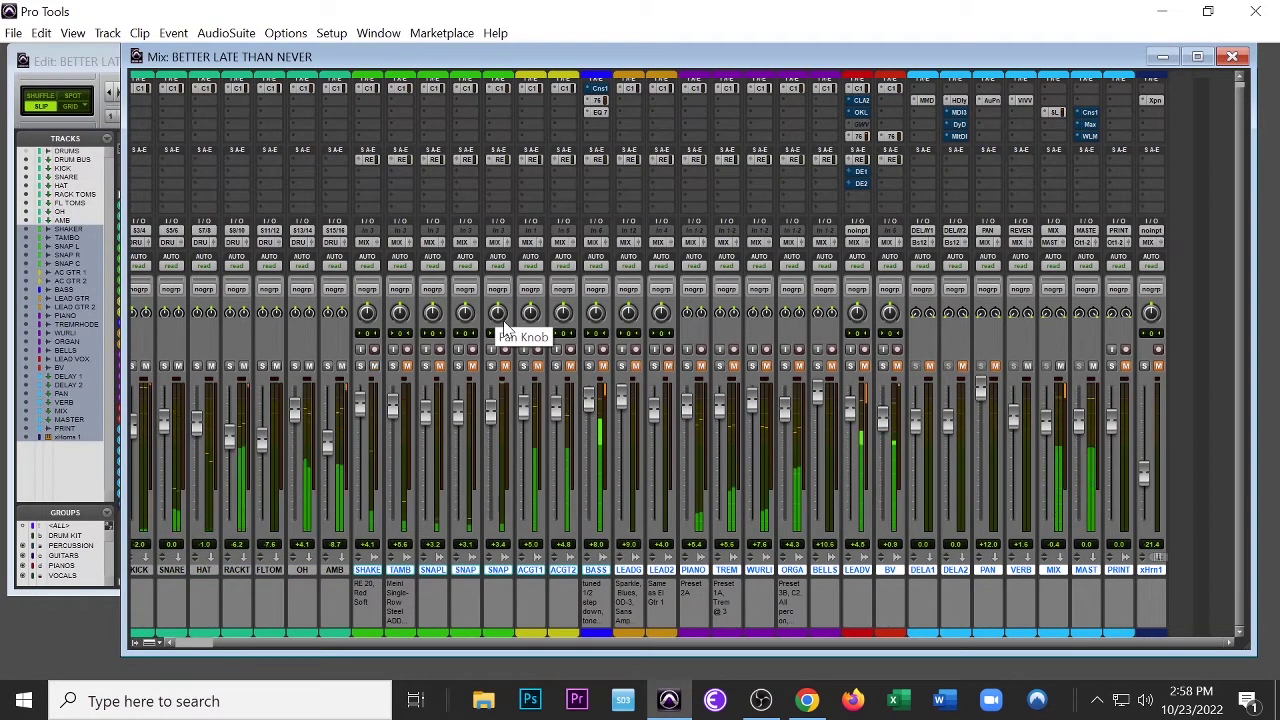
{"action": "key", "text": "ctrl+shift+c"}
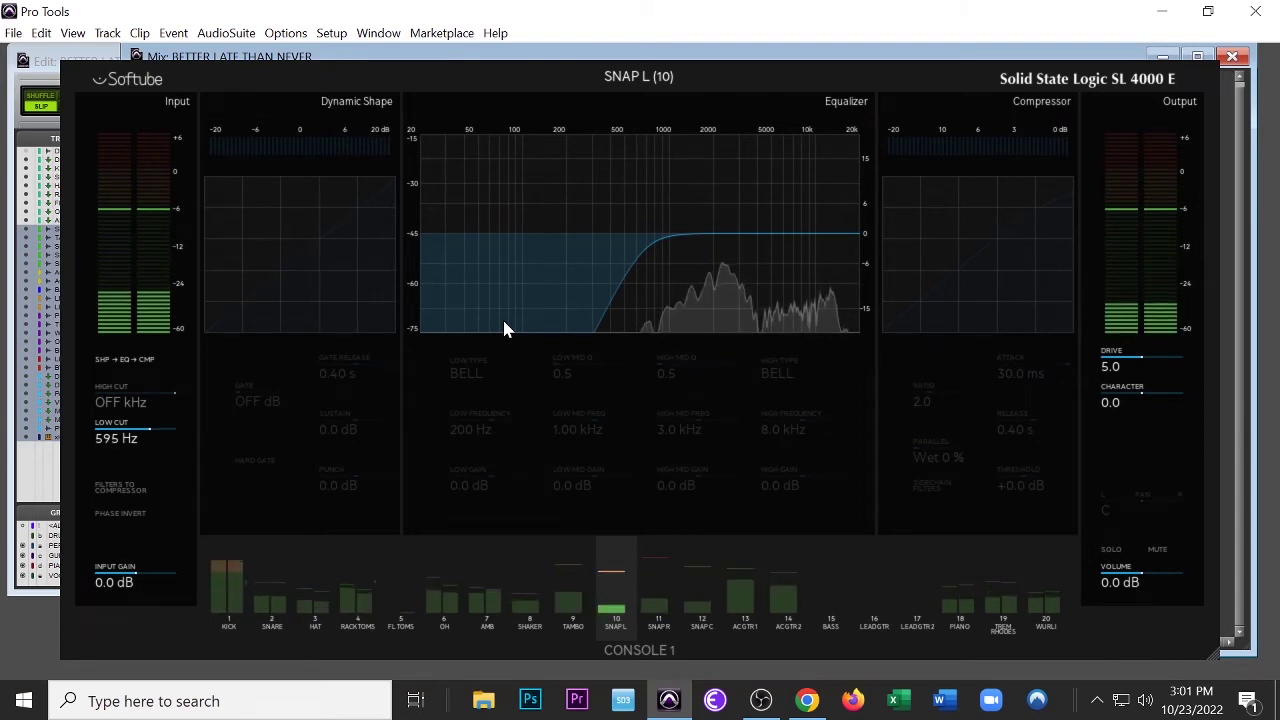
{"action": "key", "text": "ctrl+w"}
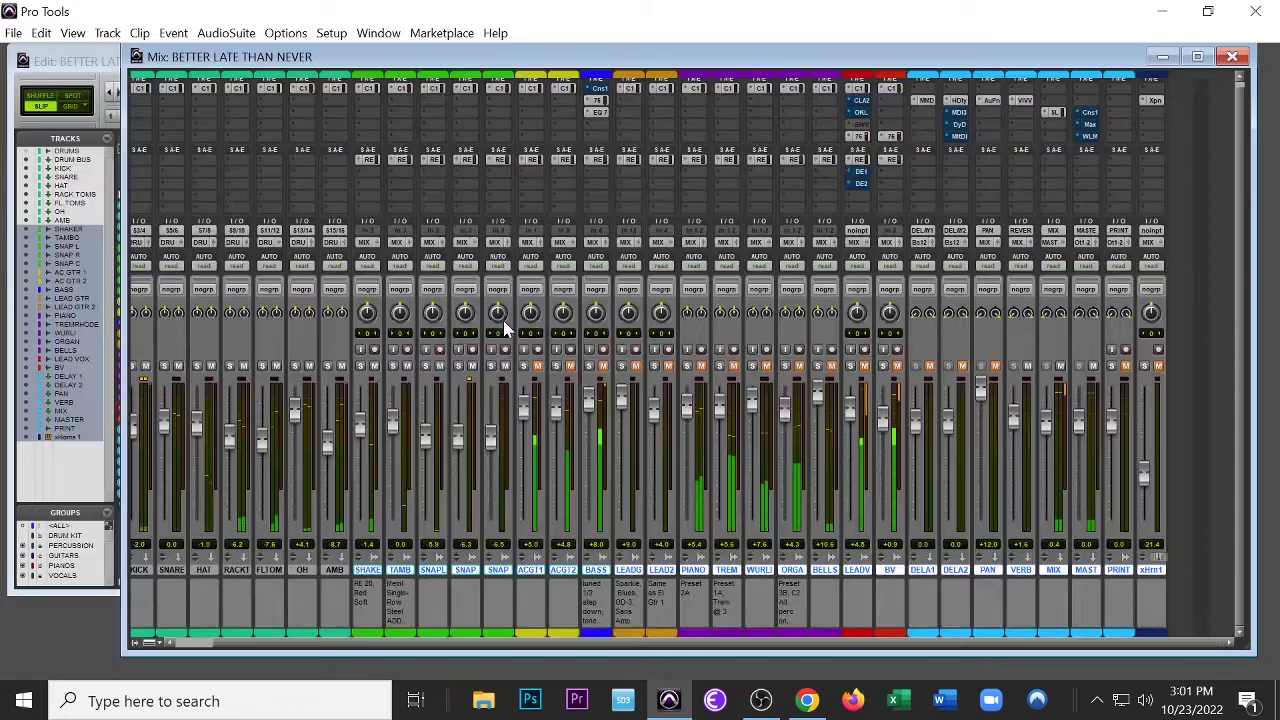
- Move the BASS track ahead of the AC GTR 1 track in the mixer
{"action": "right_click", "coordinate": [595, 570]}
{"action": "left_click", "coordinate": [591, 569]}
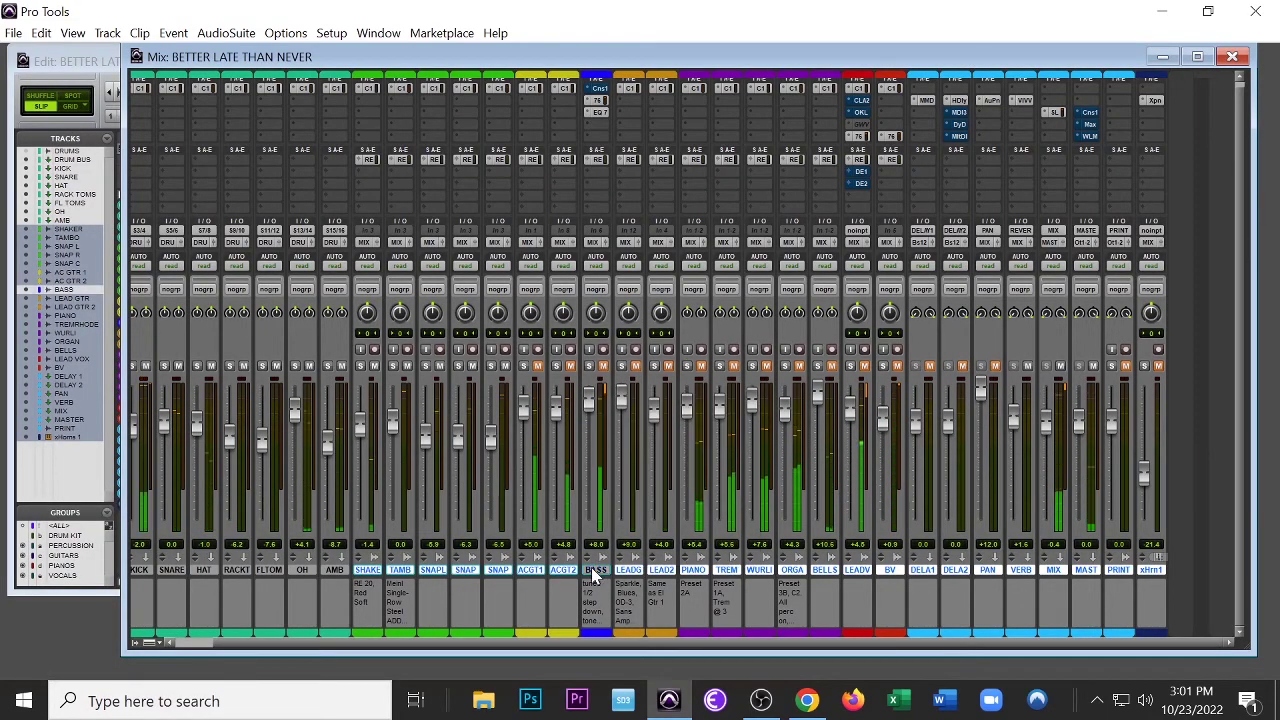
{"action": "left_click_drag", "start_coordinate": [591, 569], "coordinate": [521, 570]}
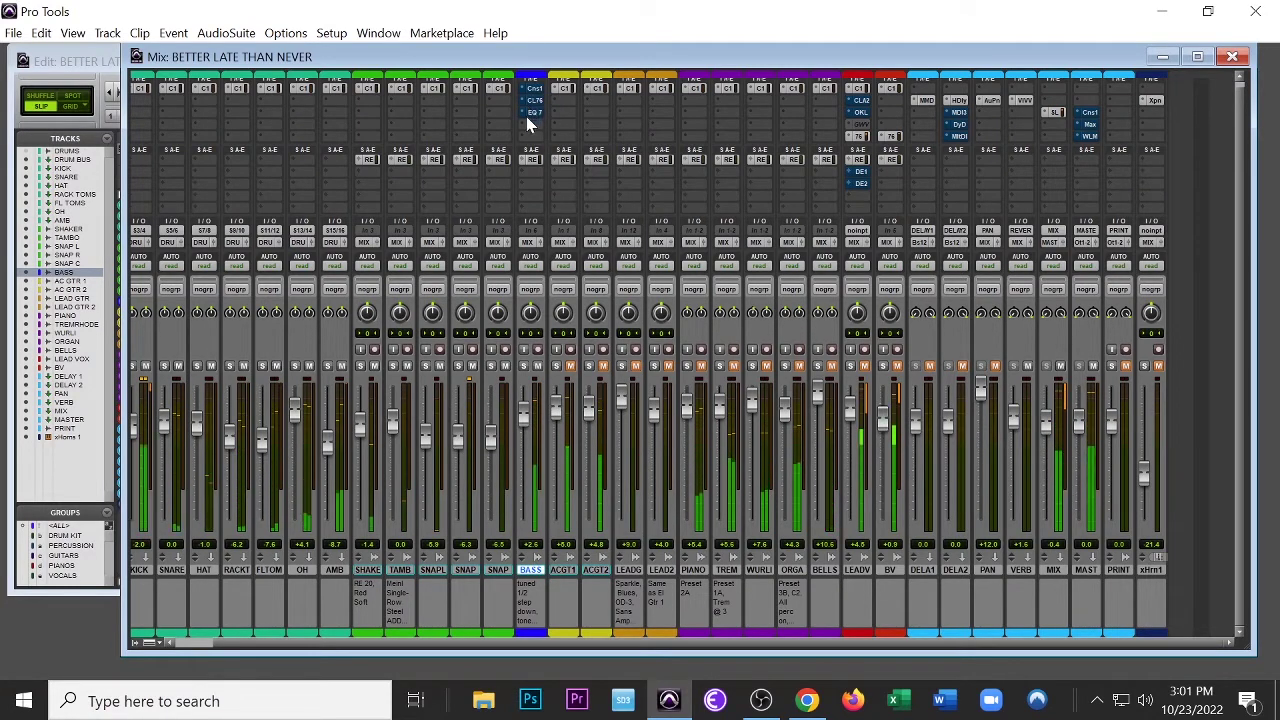
- Enable the bypassed 7-band EQ and Console 1 inserts on the BASS track
{"action": "left_click", "coordinate": [530, 113]}
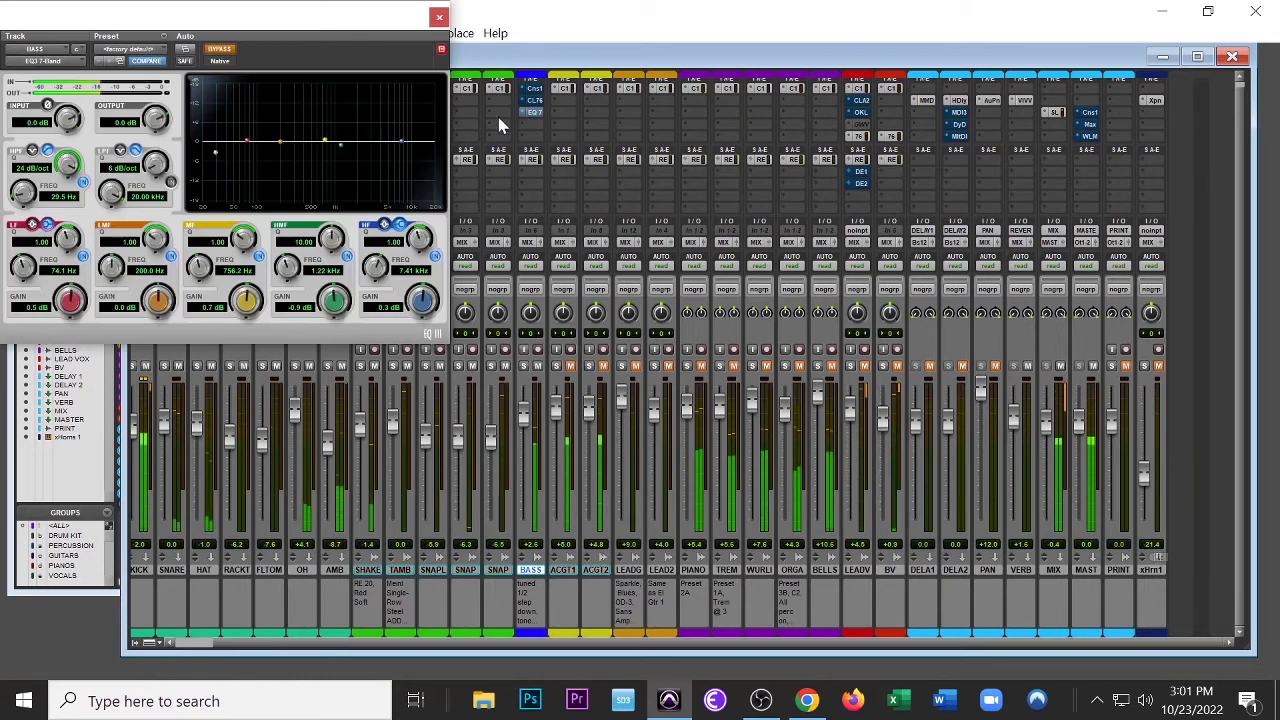
{"action": "left_click", "coordinate": [216, 50]}
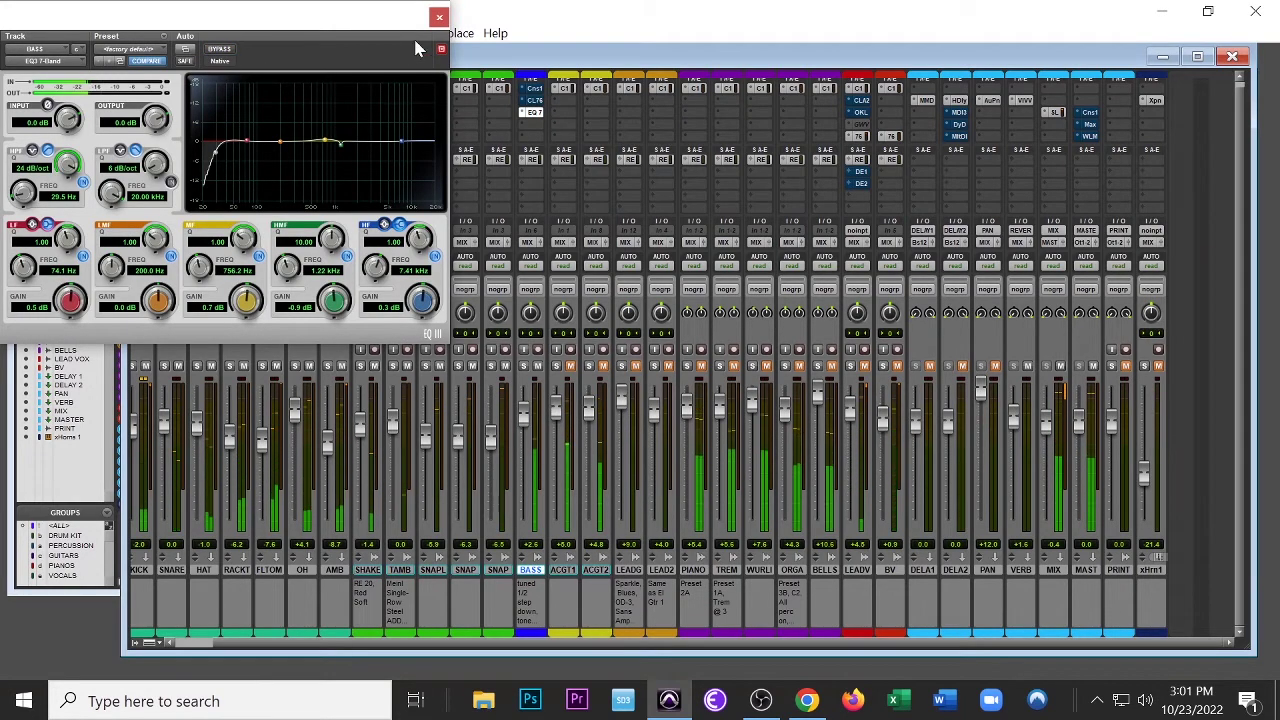
{"action": "left_click", "coordinate": [438, 17]}
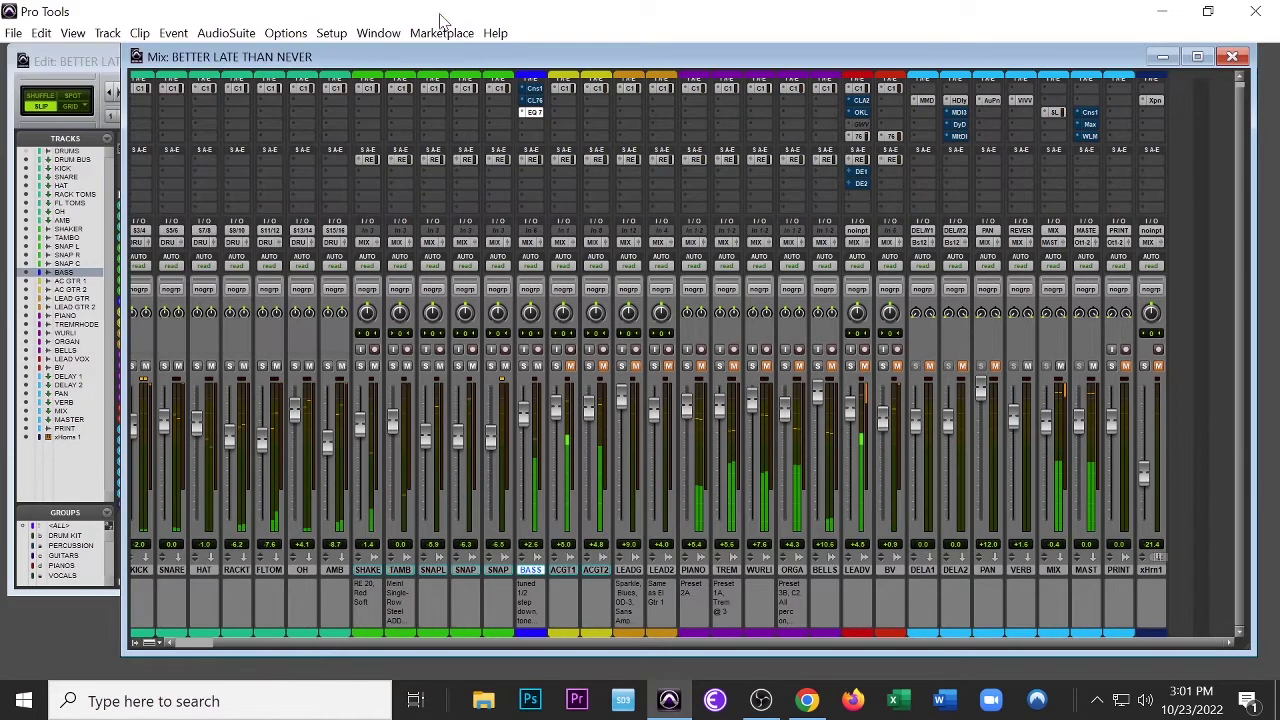
{"action": "left_click", "coordinate": [527, 90]}
{"action": "left_click", "coordinate": [525, 82]}
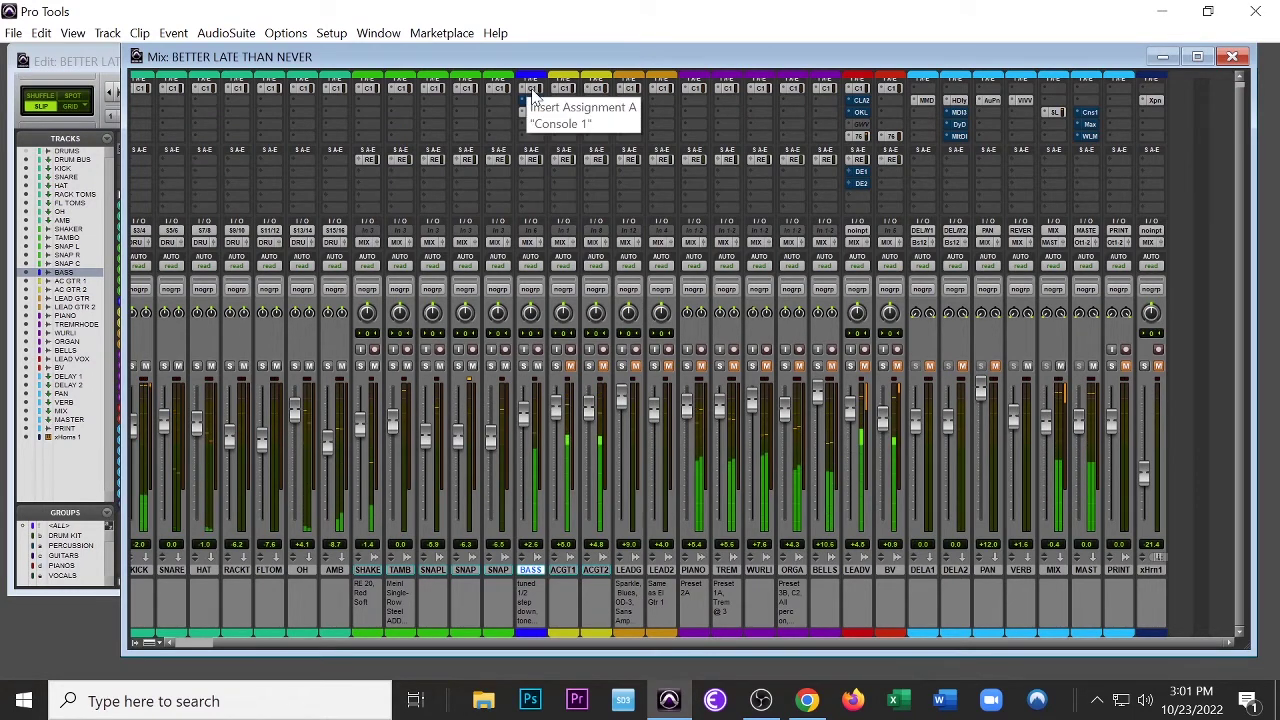
- Set the BASS track to +4.3 dB while working on its Console 1 channel, and bypass the Console 1 insert
{"action": "left_click", "coordinate": [533, 95]}
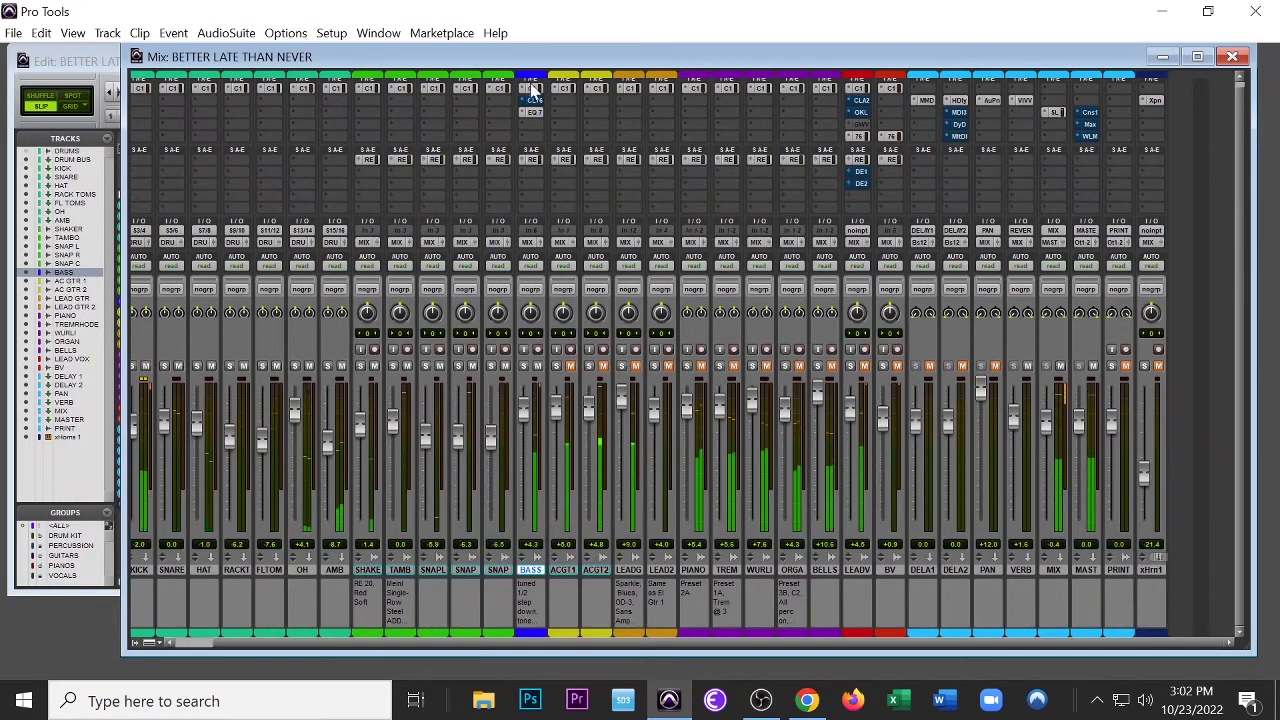
{"action": "left_click", "coordinate": [531, 90]}
{"action": "key", "text": "Escape"}
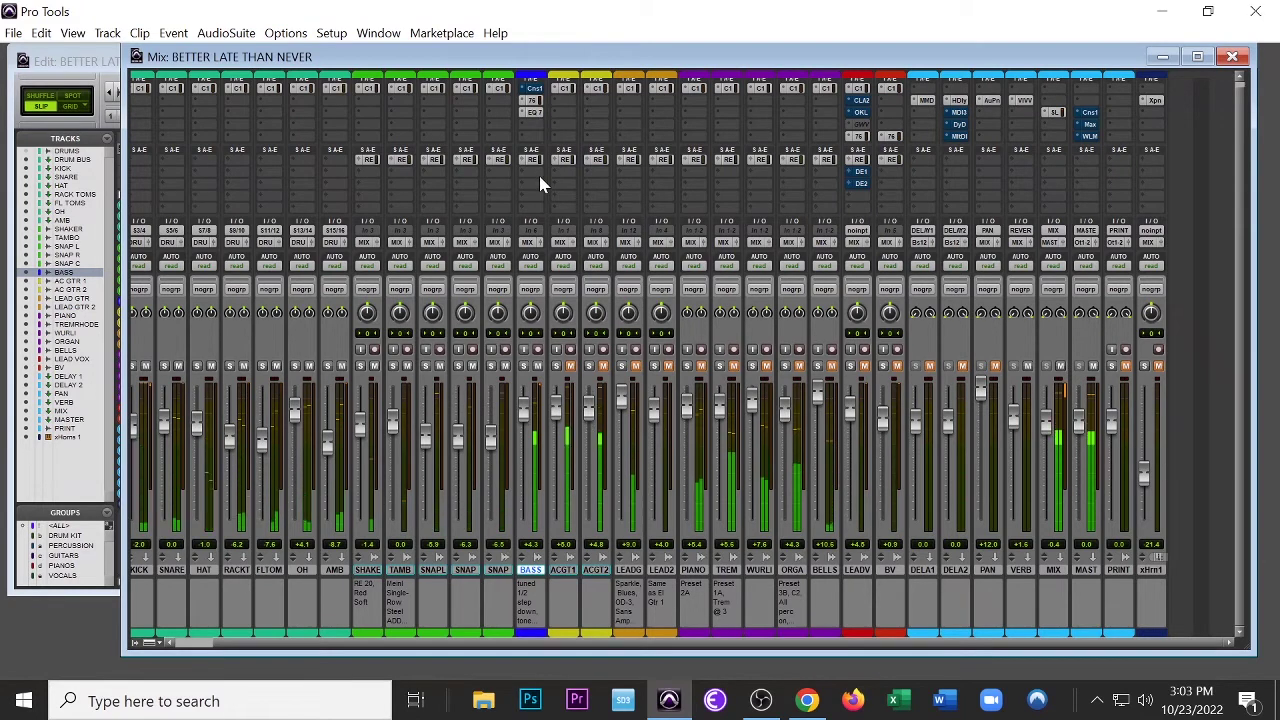
- Adjust the input and output of the CLA-76 compressor on BASS, re-enable Console 1 and check the channel's display
{"action": "left_click", "coordinate": [533, 104]}
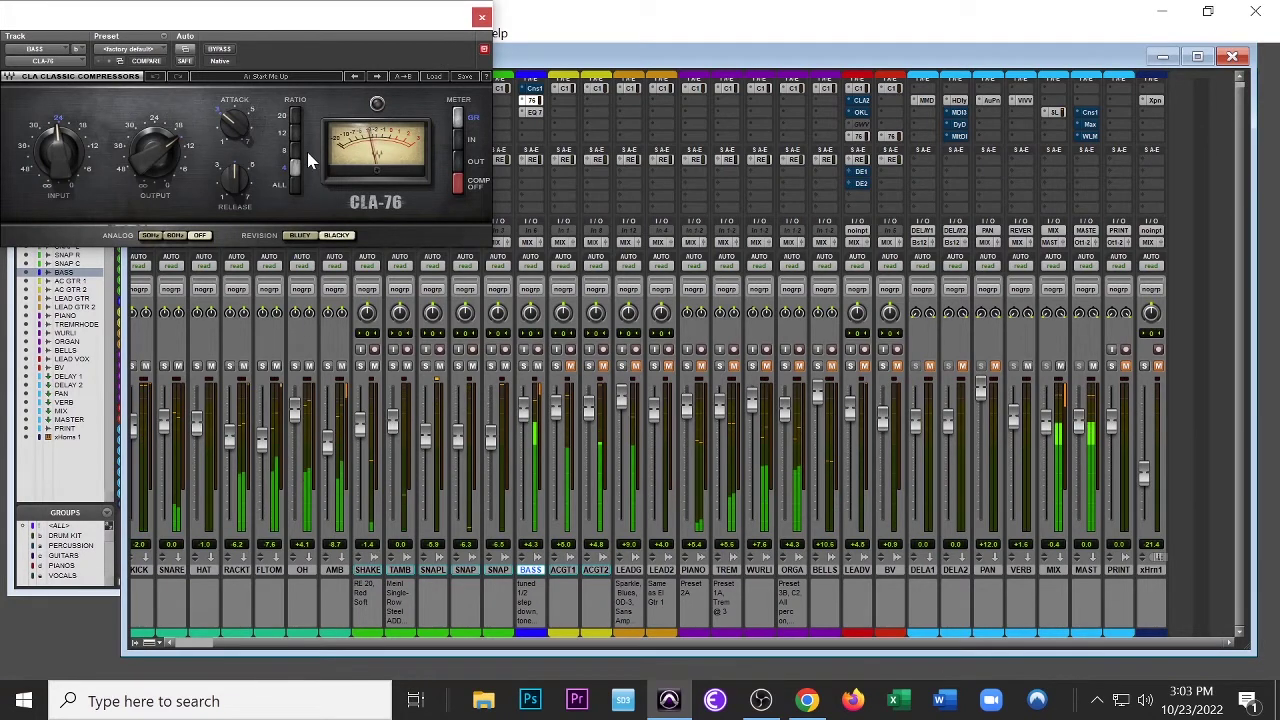
{"action": "left_click", "coordinate": [481, 18]}
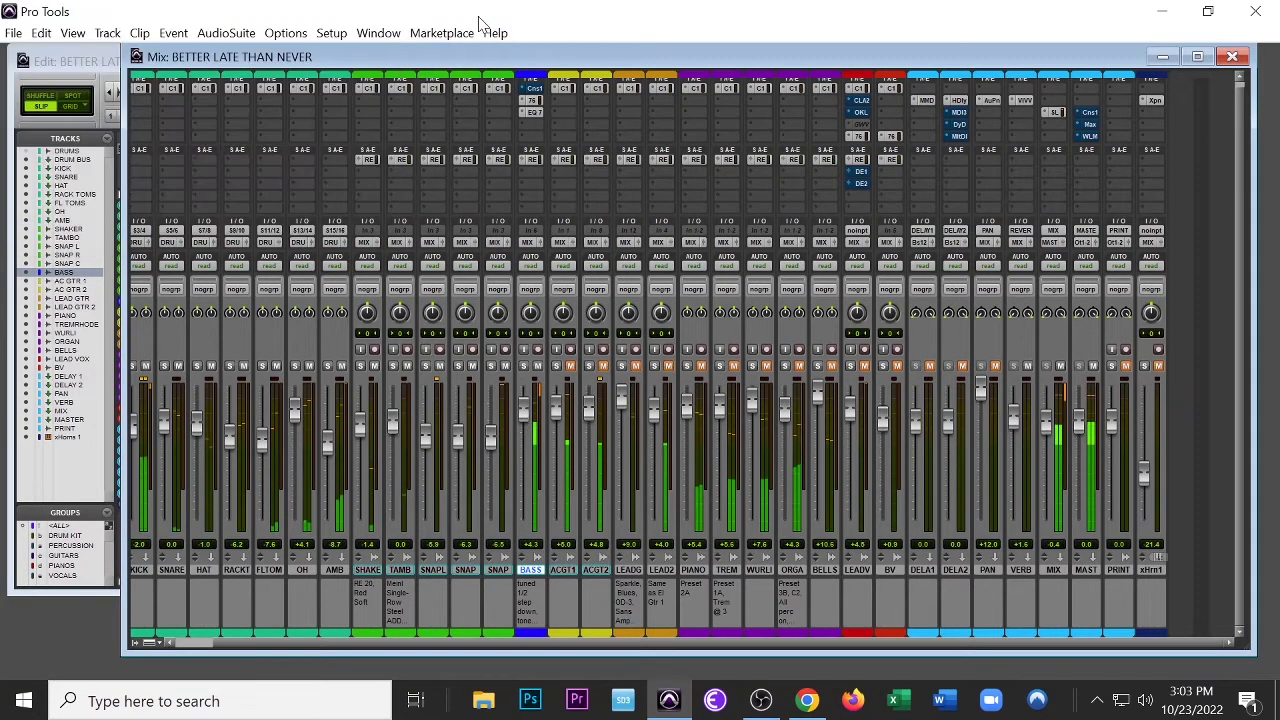
{"action": "left_click", "coordinate": [530, 100]}
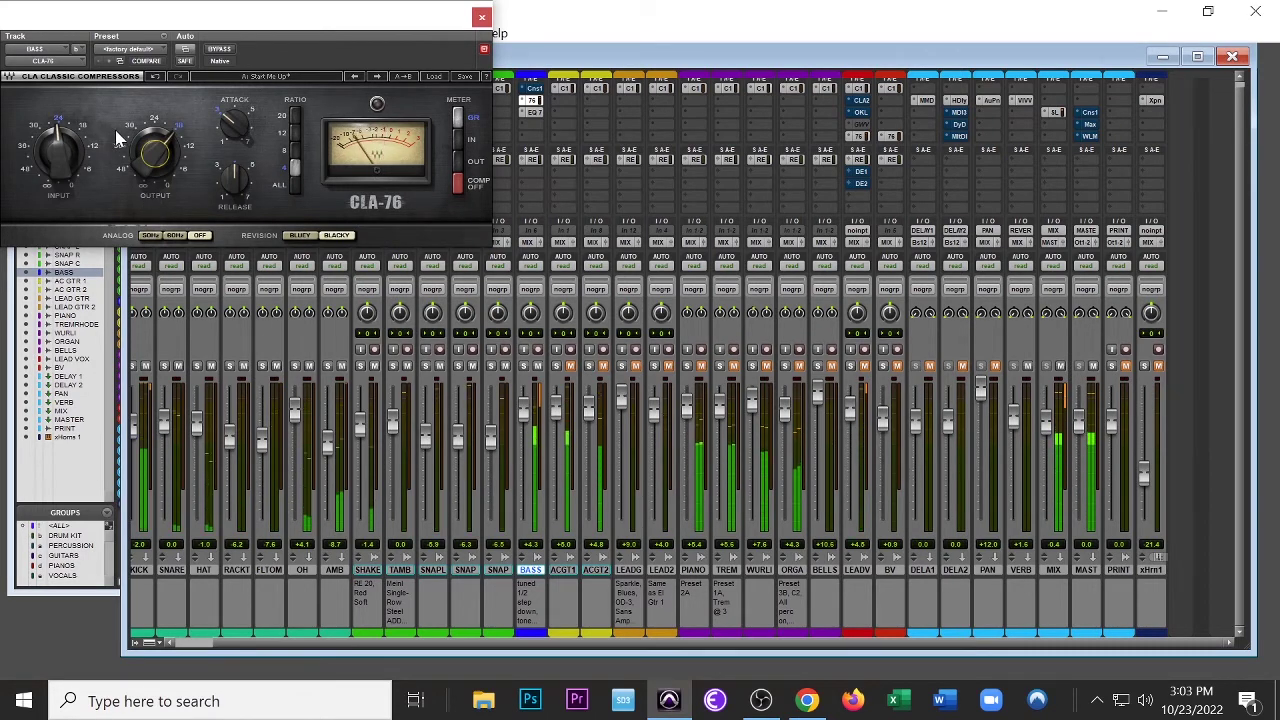
{"action": "mouse_move", "coordinate": [58, 150]}
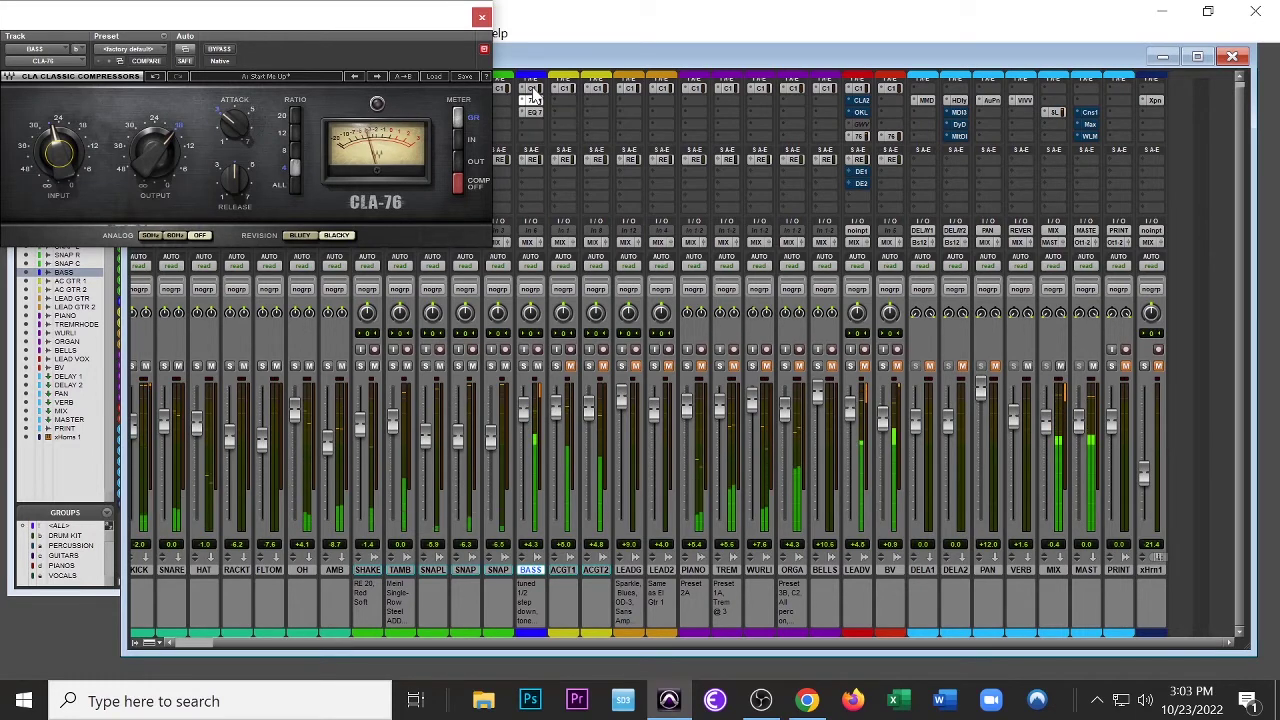
{"action": "left_click", "coordinate": [481, 19]}
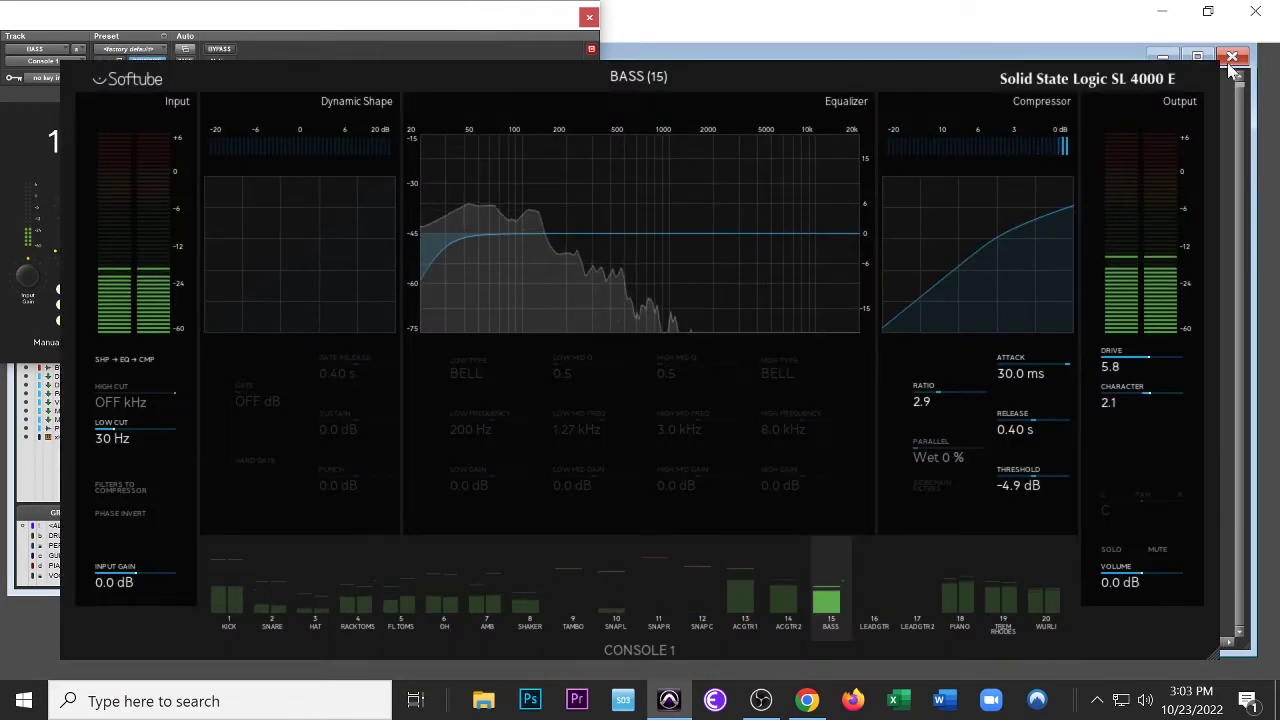
{"action": "left_click", "coordinate": [1165, 58]}
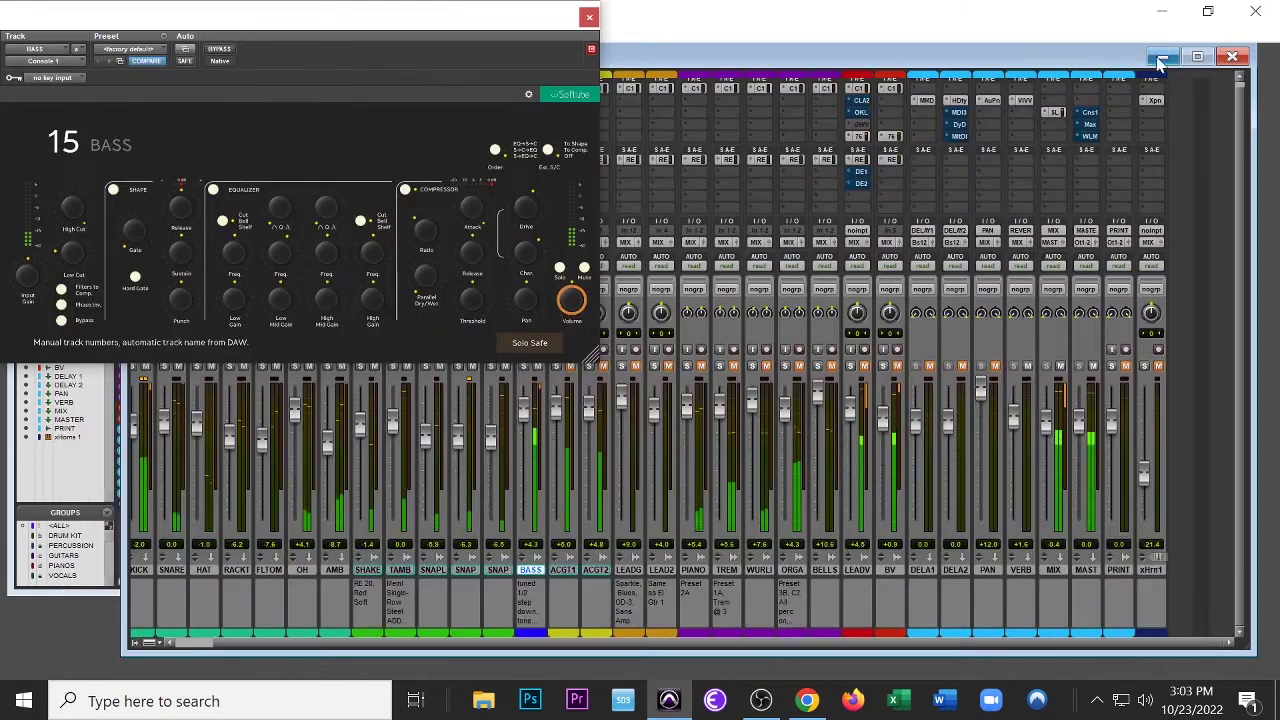
{"action": "left_click", "coordinate": [590, 19]}
- Set the BASS track's CLA-76 output to -17.4, trim its input, and lower the BASS fader to +3.2 dB
{"action": "left_click", "coordinate": [531, 100]}
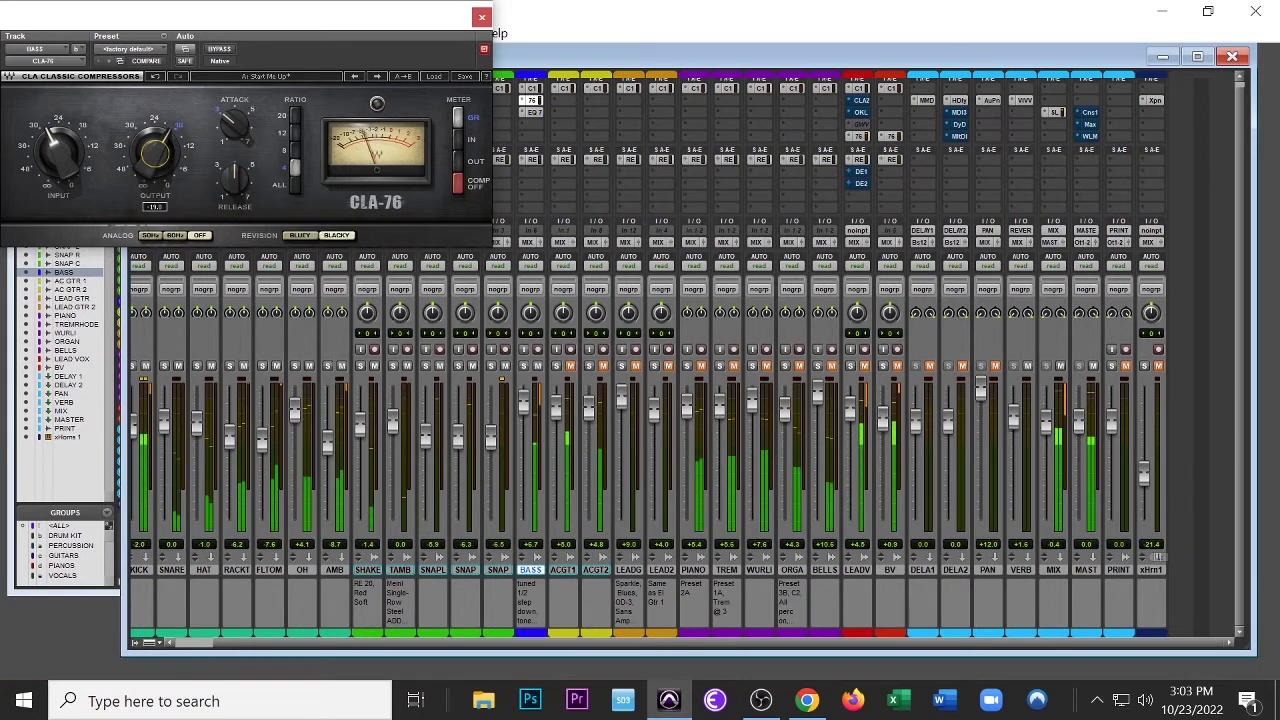
{"action": "left_click_drag", "start_coordinate": [60, 150], "coordinate": [60, 143]}
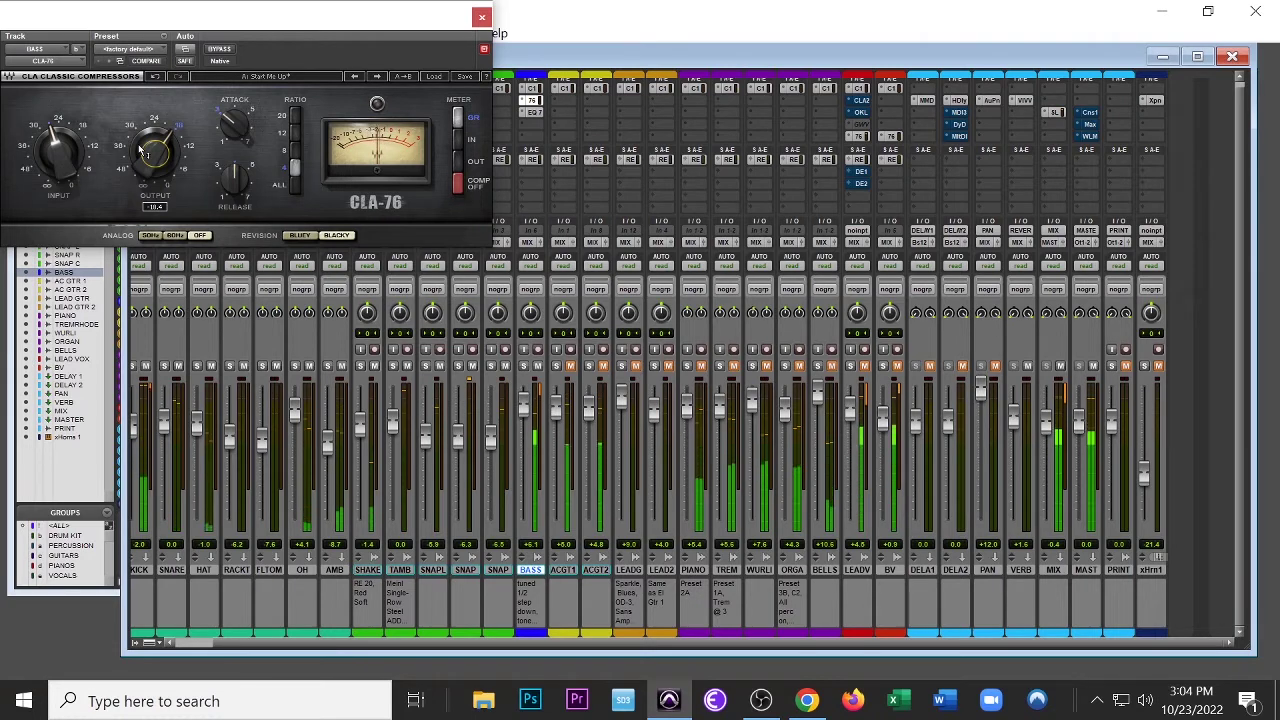
{"action": "left_click_drag", "start_coordinate": [148, 152], "coordinate": [148, 150]}
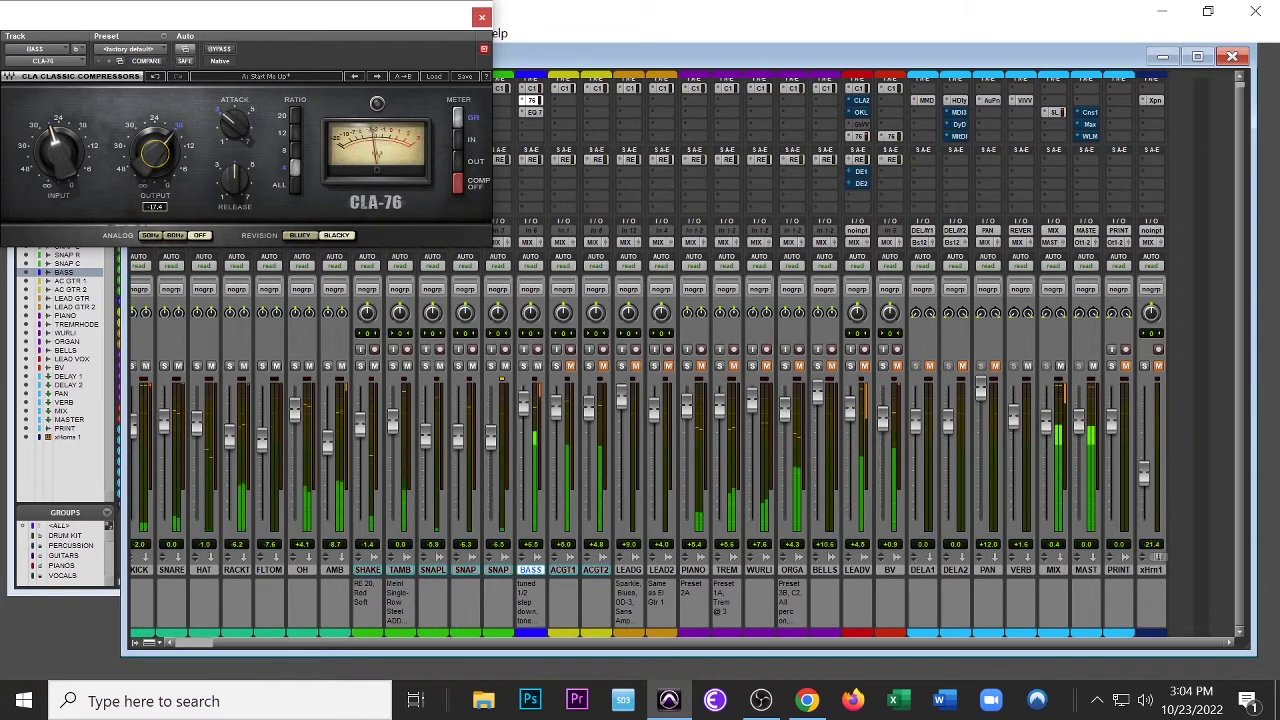
{"action": "left_click_drag", "start_coordinate": [148, 150], "coordinate": [143, 150]}
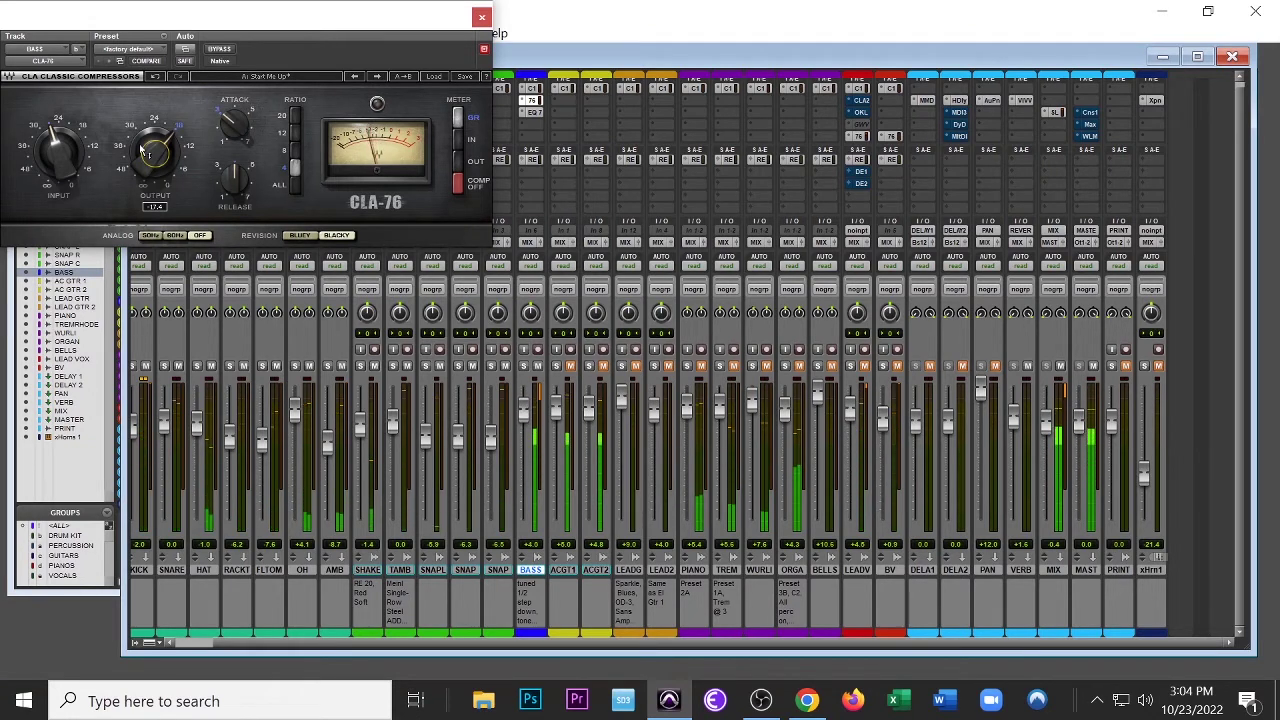
{"action": "key", "text": "shift+s"}
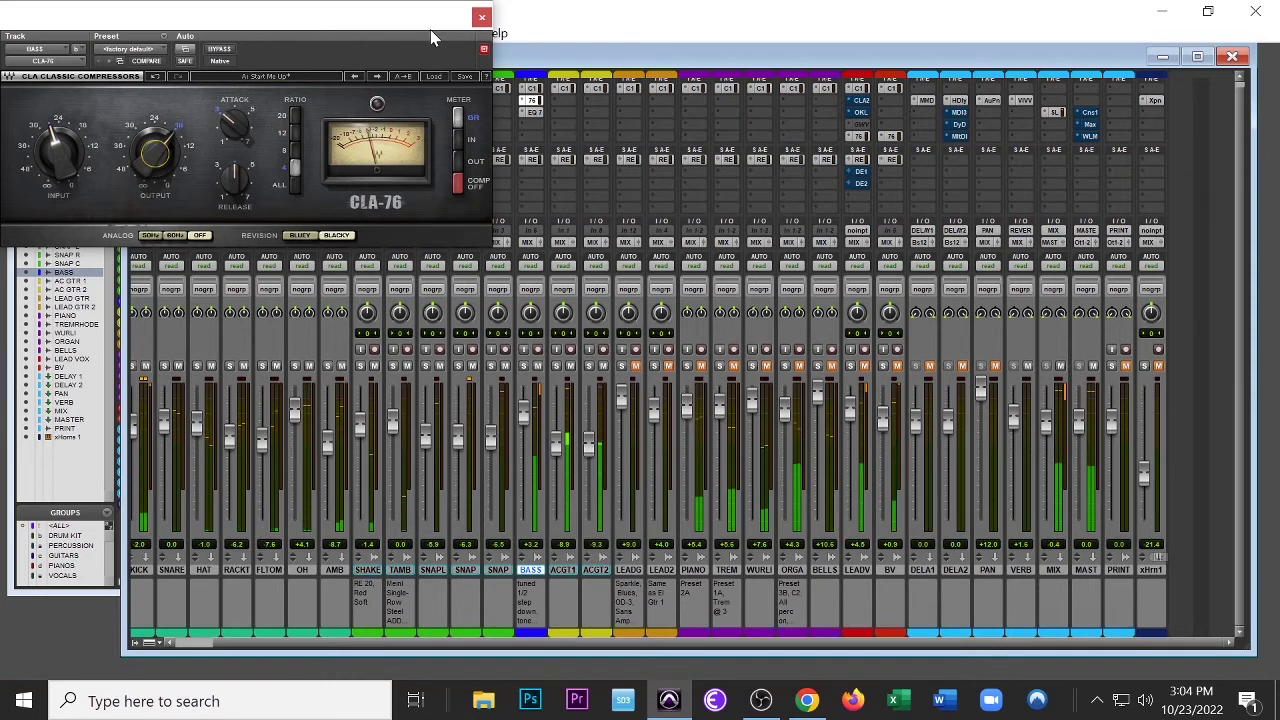
{"action": "left_click", "coordinate": [482, 17]}
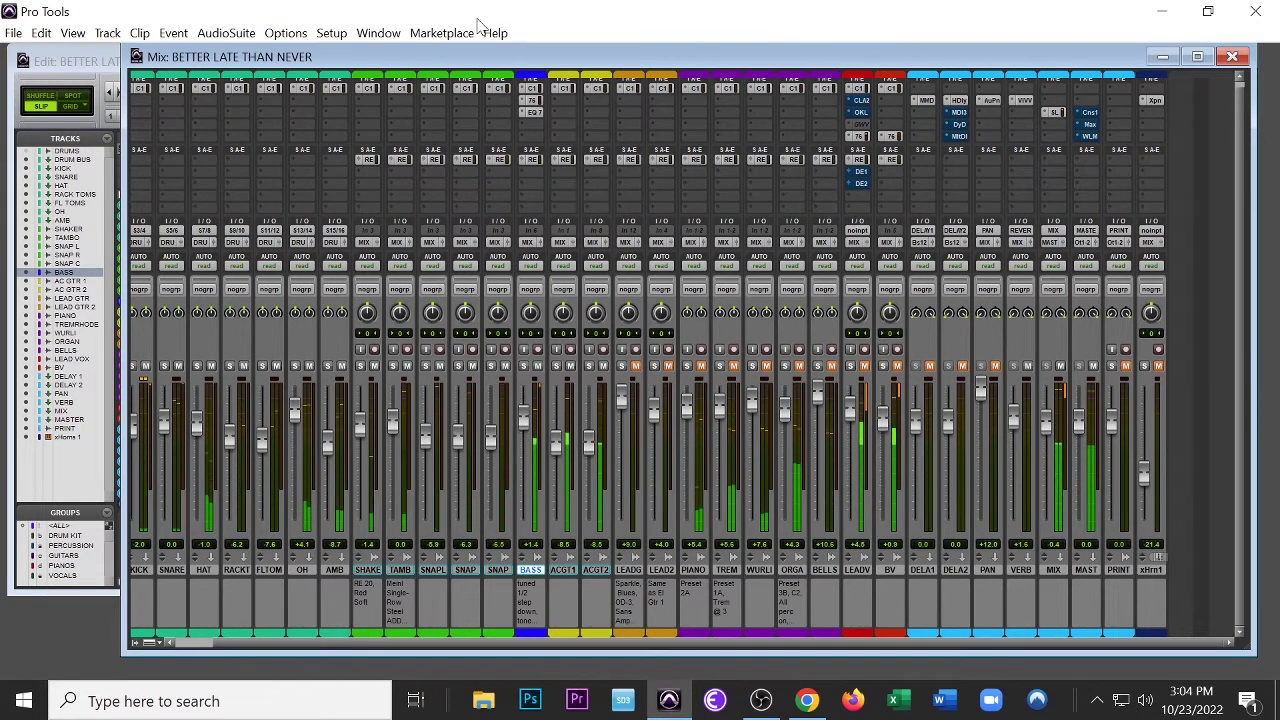
- Fine-tune the CLA-76 input with BASS at +3.4 dB, and solo BASS to check its Console 1 channel
{"action": "left_click", "coordinate": [531, 100]}
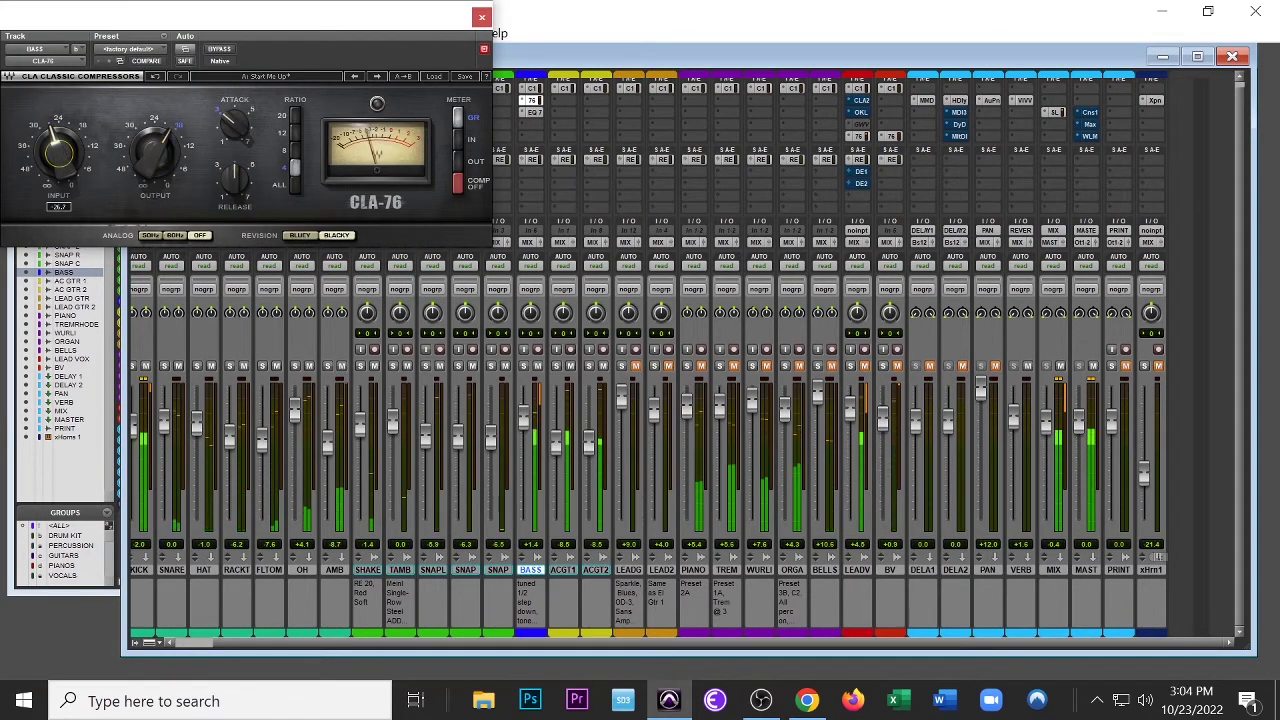
{"action": "mouse_move", "coordinate": [61, 150]}
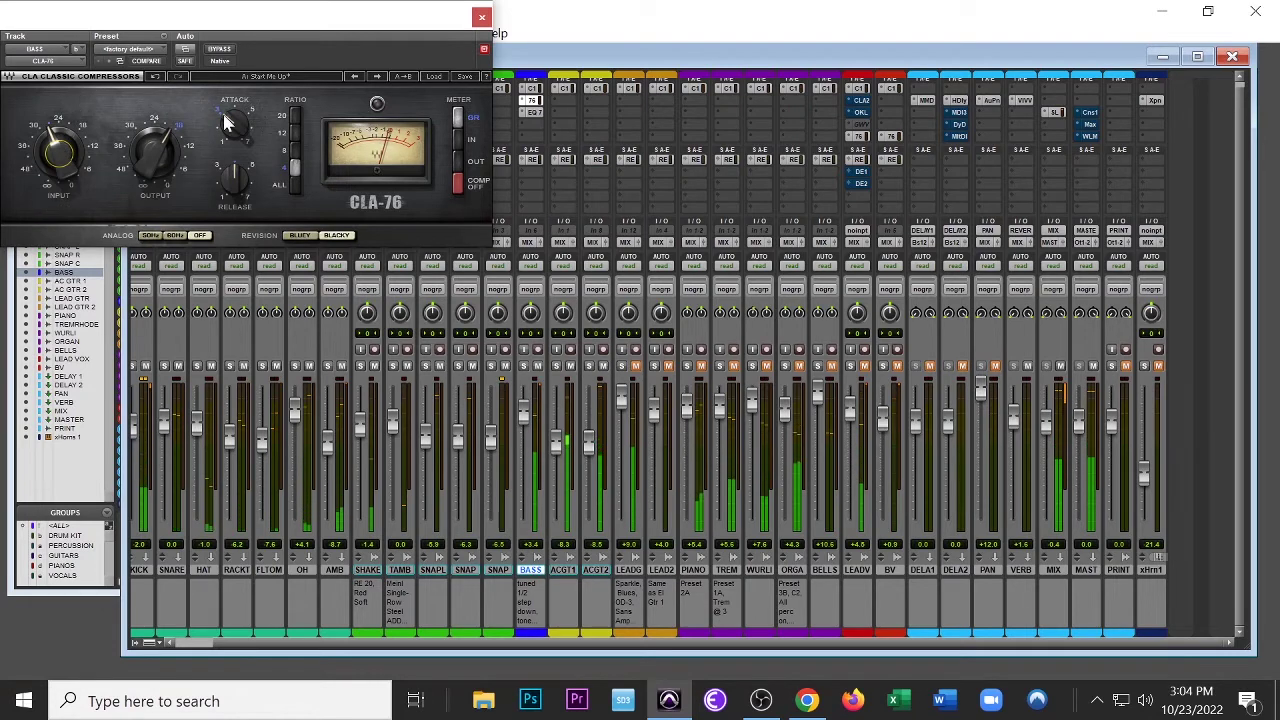
{"action": "left_click", "coordinate": [481, 17]}
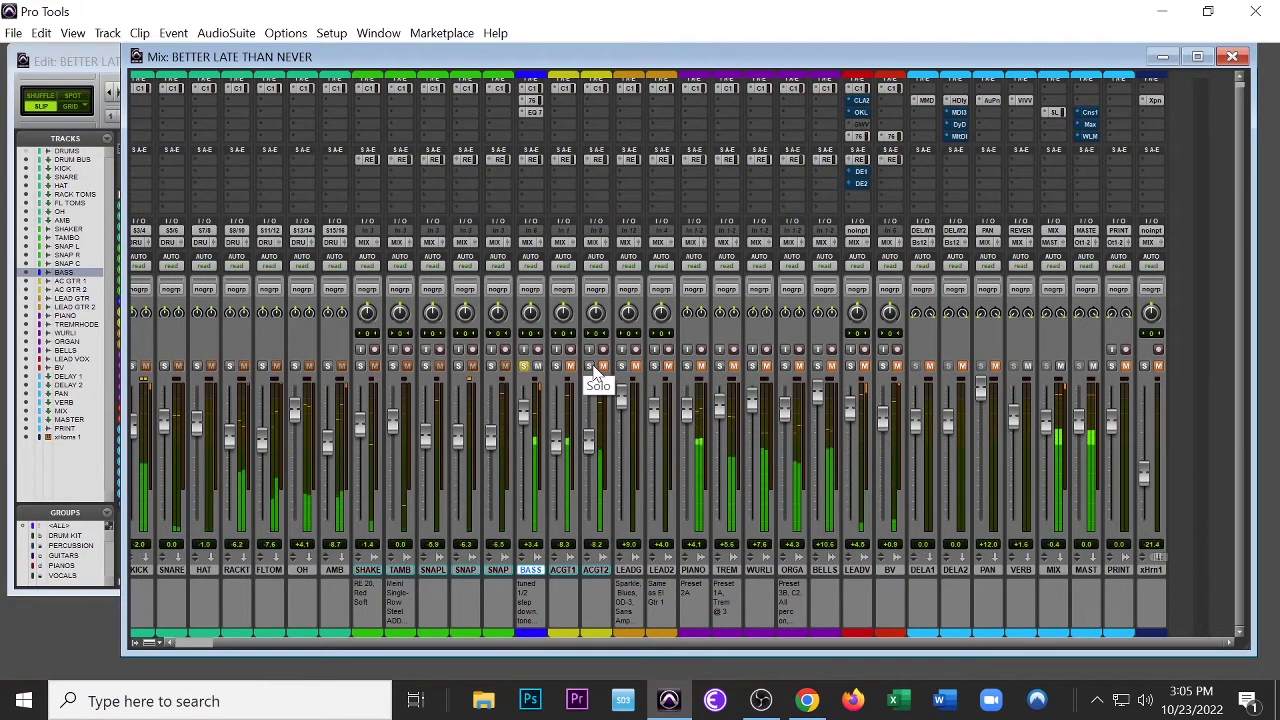
{"action": "key", "text": "shift+s"}
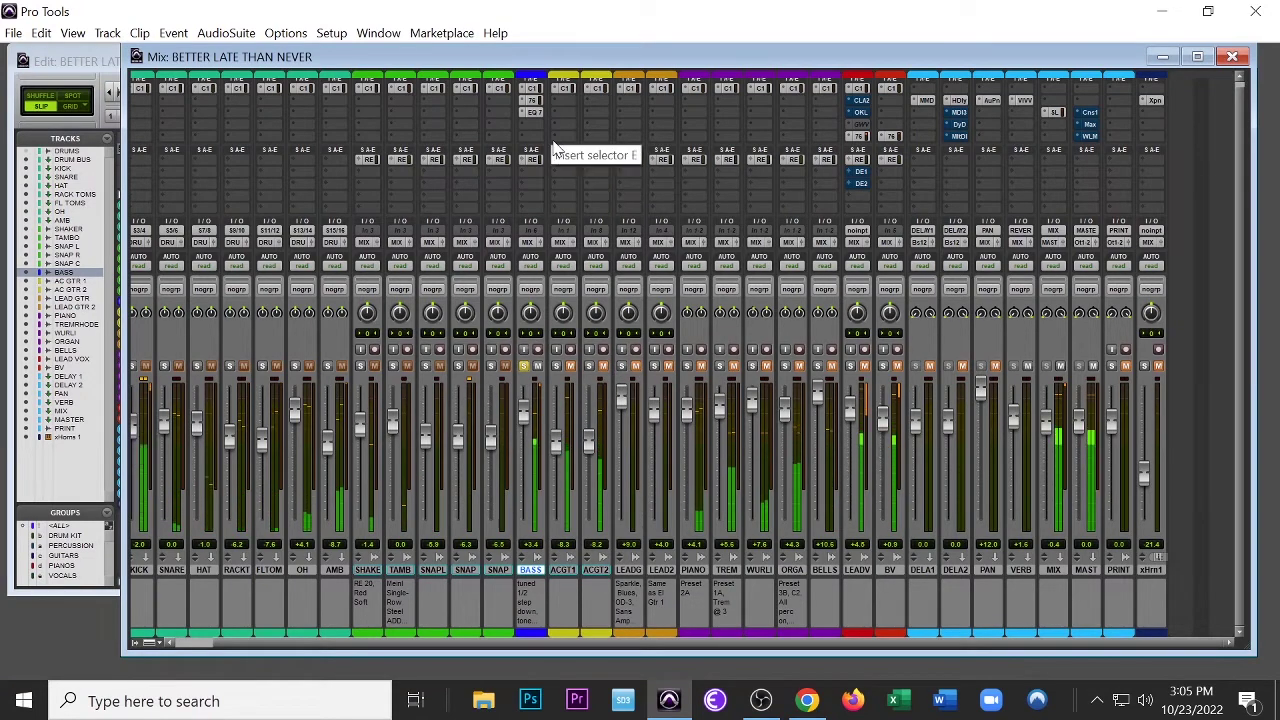
{"action": "left_click", "coordinate": [530, 90]}
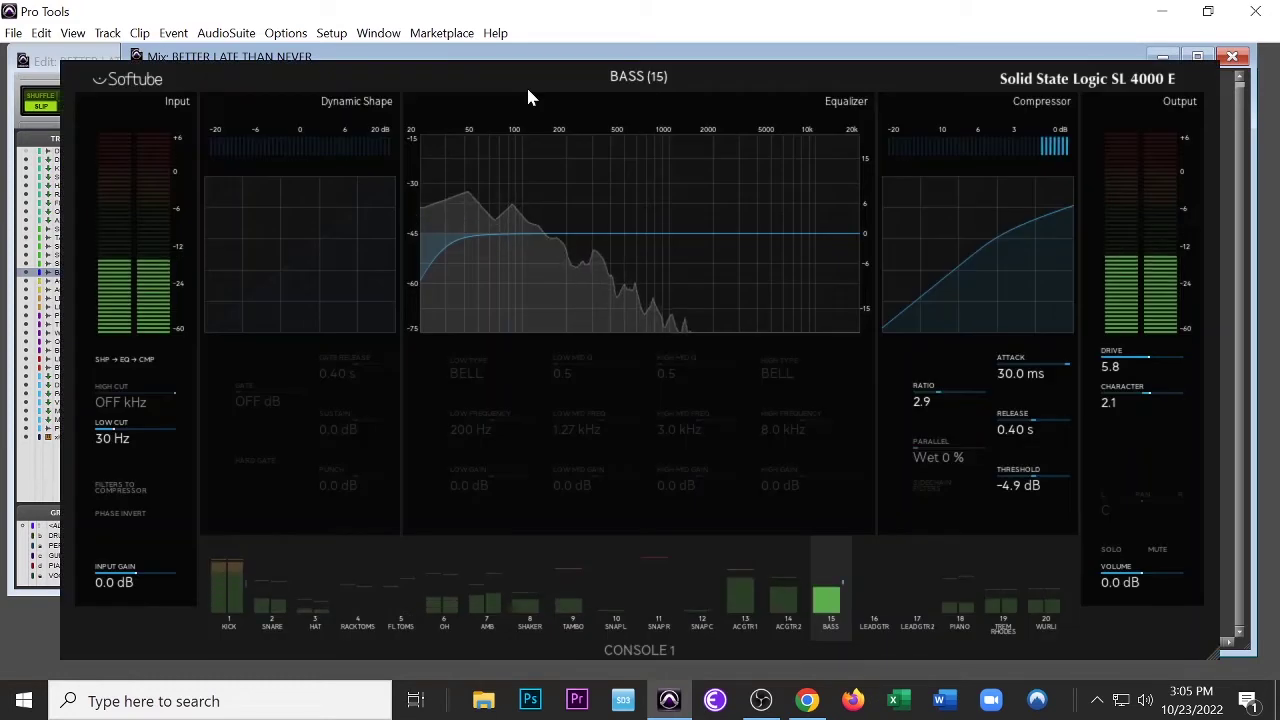
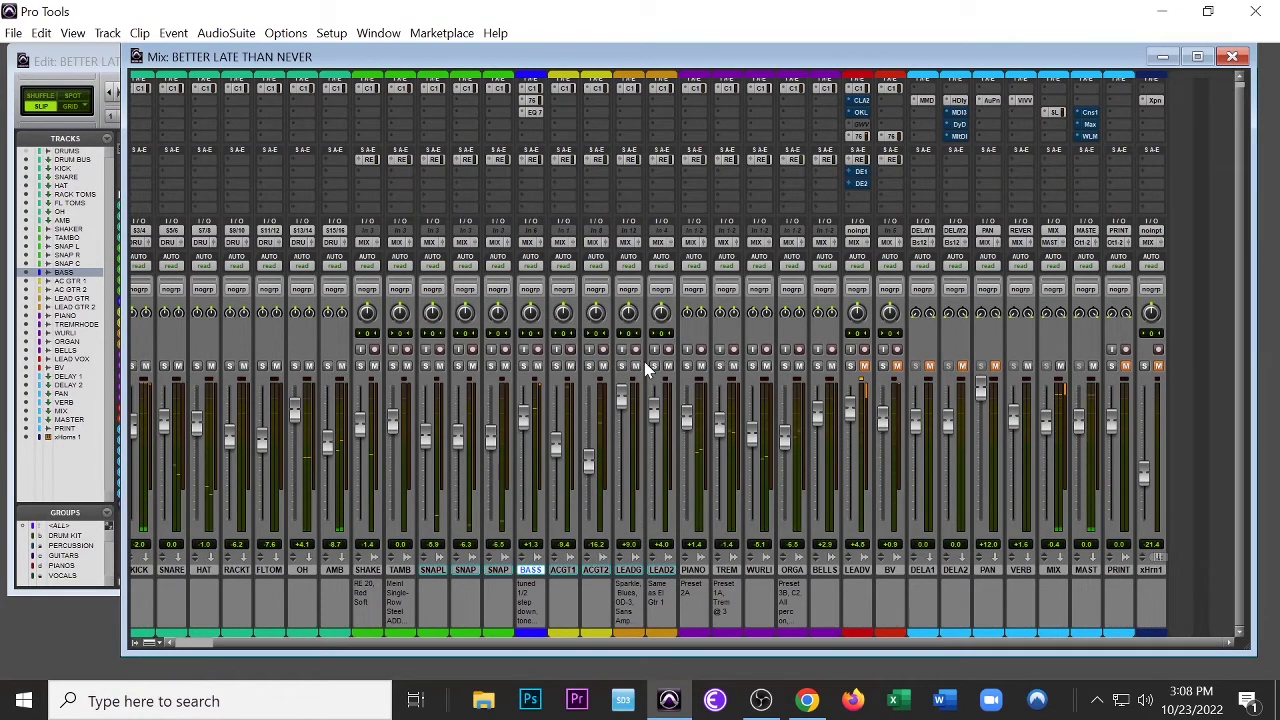
- Restart playback from the first verse at about 0:30 in the Edit window and return to the mixer
{"action": "key", "text": "ctrl+equal"}
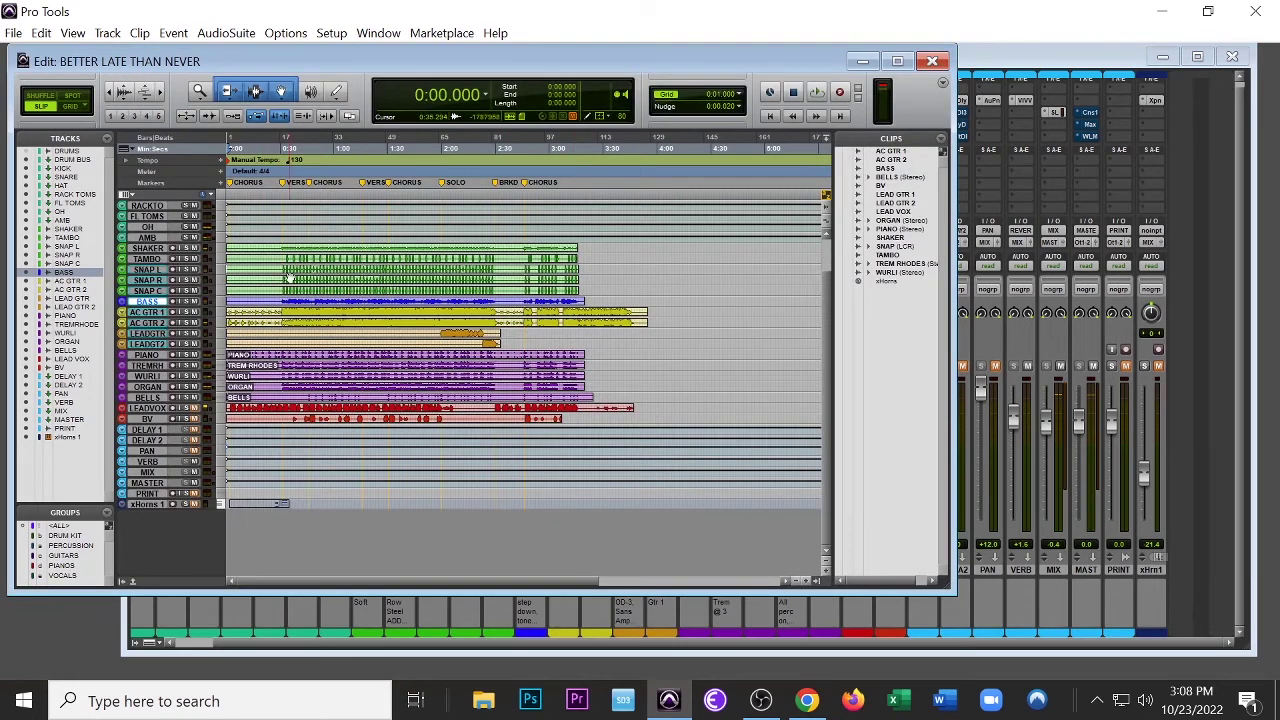
{"action": "key", "text": "space"}
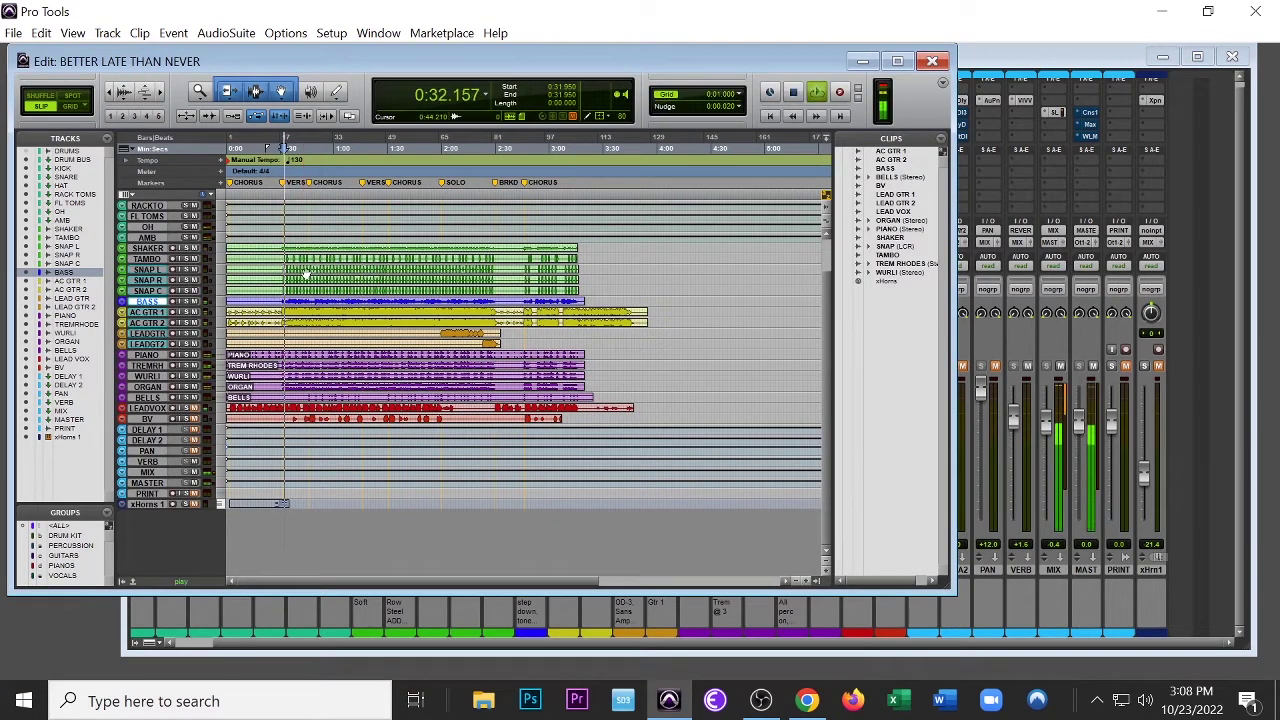
{"action": "key", "text": "space"}
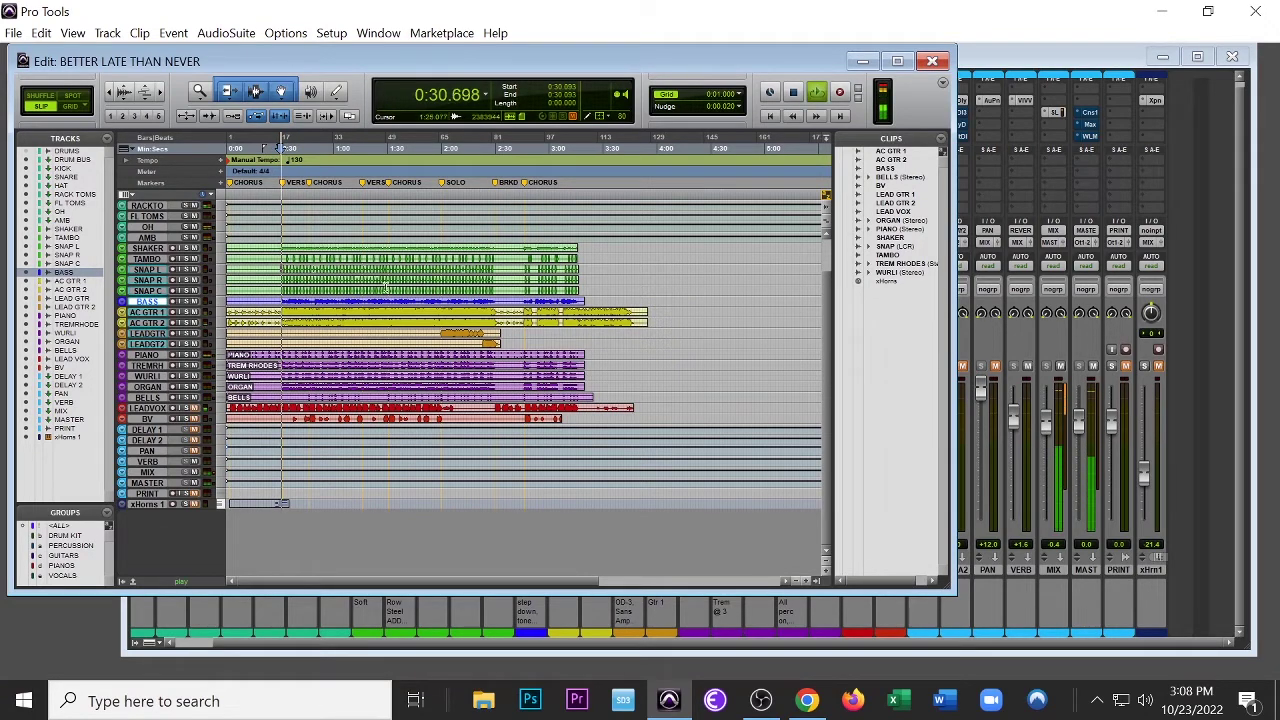
{"action": "key", "text": "ctrl+equal"}
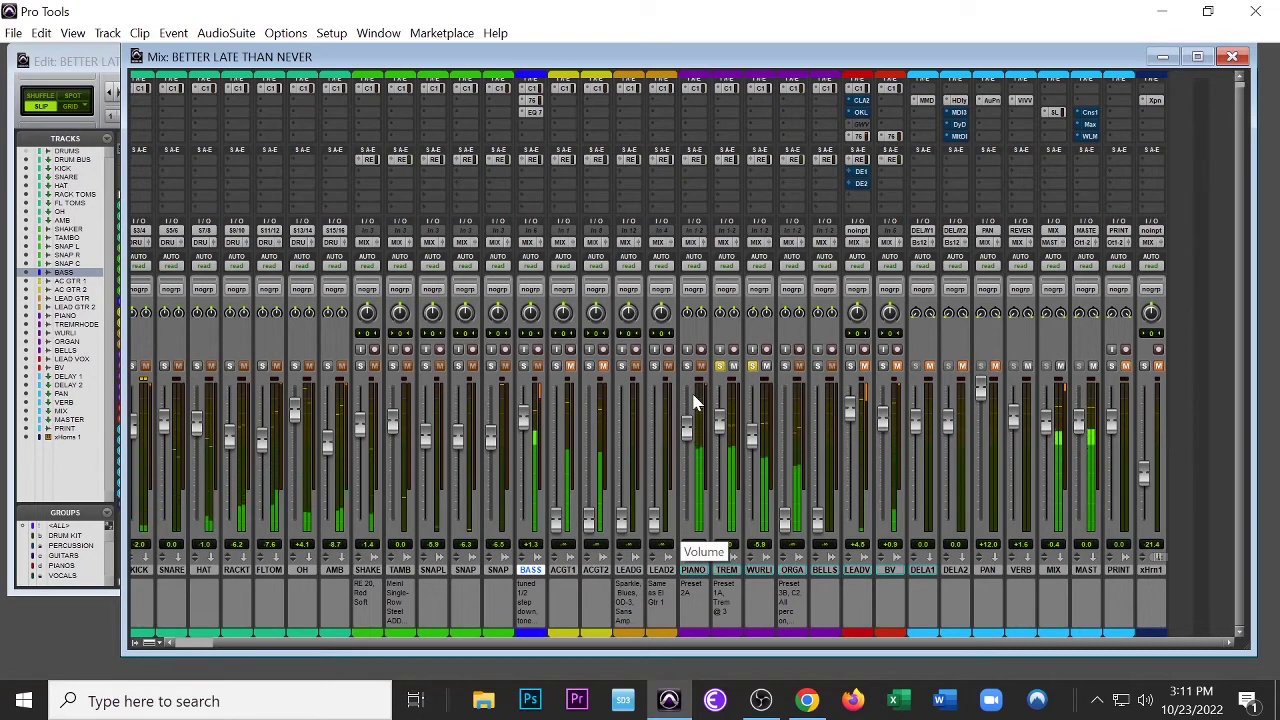
- Check the WURLI channel's low cut and levels in Console 1, and move on to the ORGAN channel
{"action": "key", "text": "shift+s"}
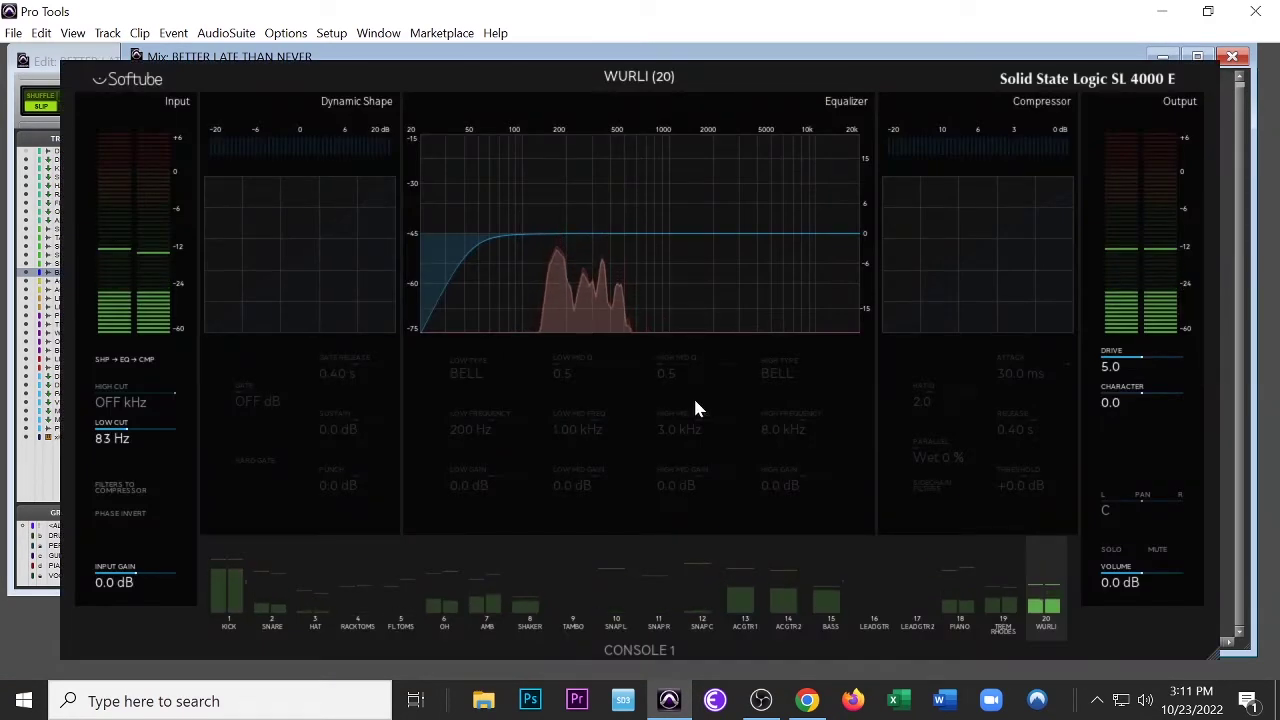
{"action": "scroll", "coordinate": [783, 608], "scroll_direction": "down", "scroll_amount": 1}
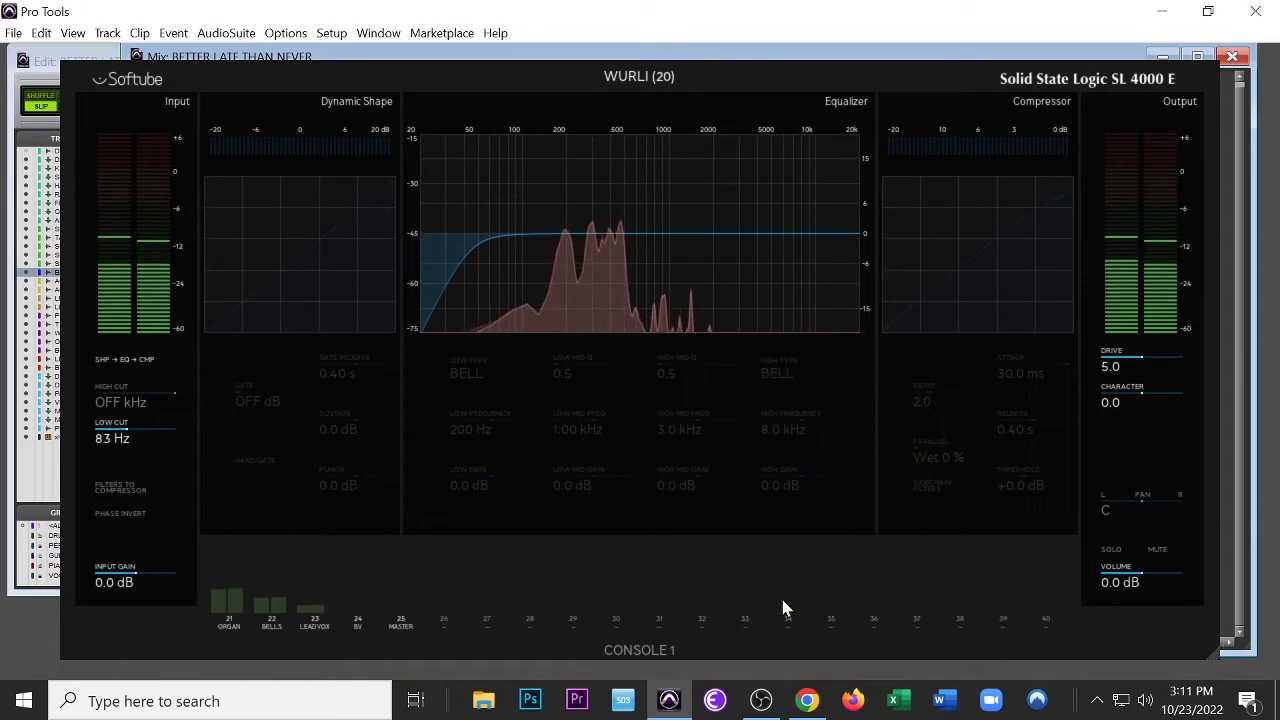
{"action": "scroll", "coordinate": [783, 608], "scroll_direction": "down", "scroll_amount": 1}
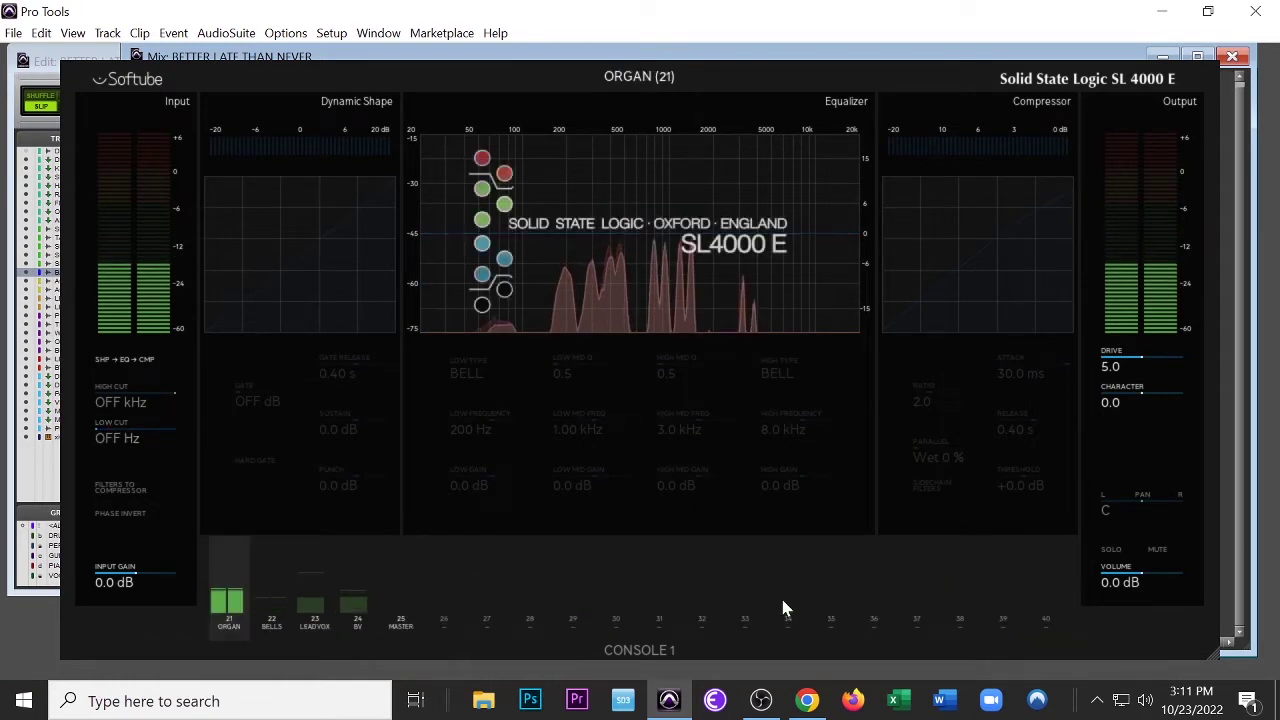
{"action": "scroll", "coordinate": [783, 608], "scroll_direction": "down", "scroll_amount": 1}
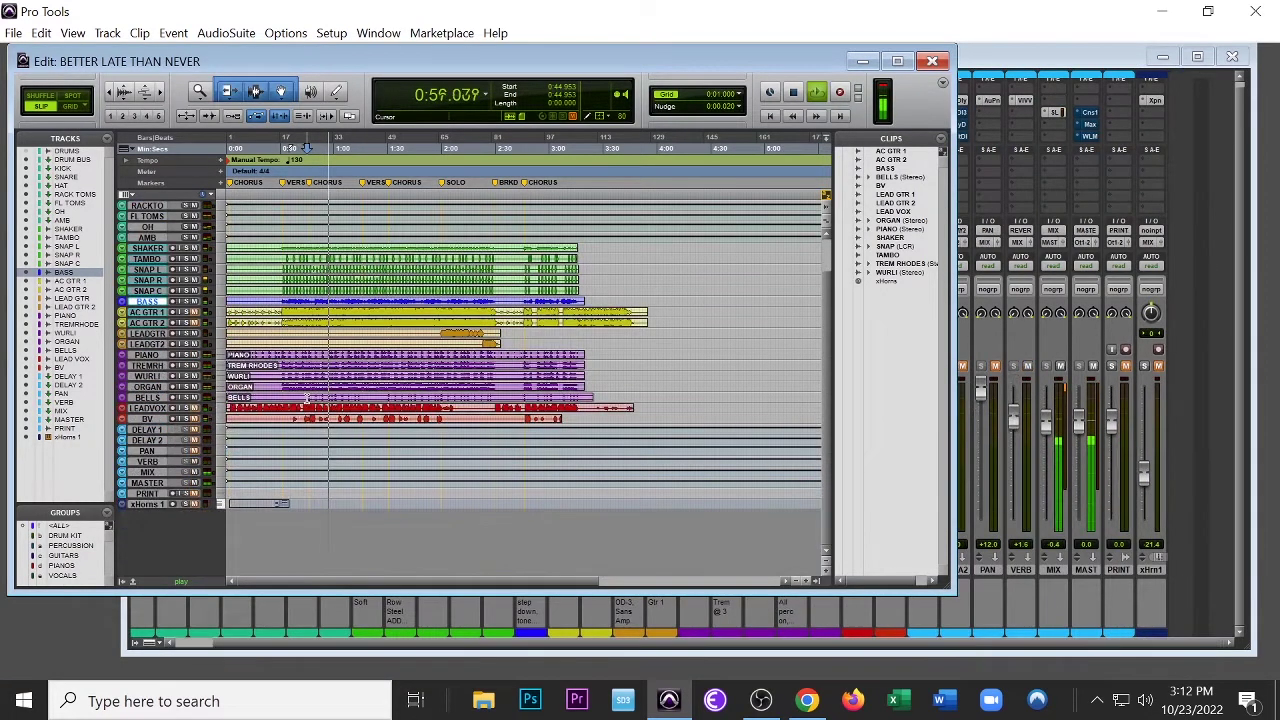
- Balance SHAKER at -8.7 dB, TAMBO at -3.5 dB, ORGAN at -3.0 dB and BELLS at -0.8 dB
{"action": "key", "text": "ctrl+equal"}
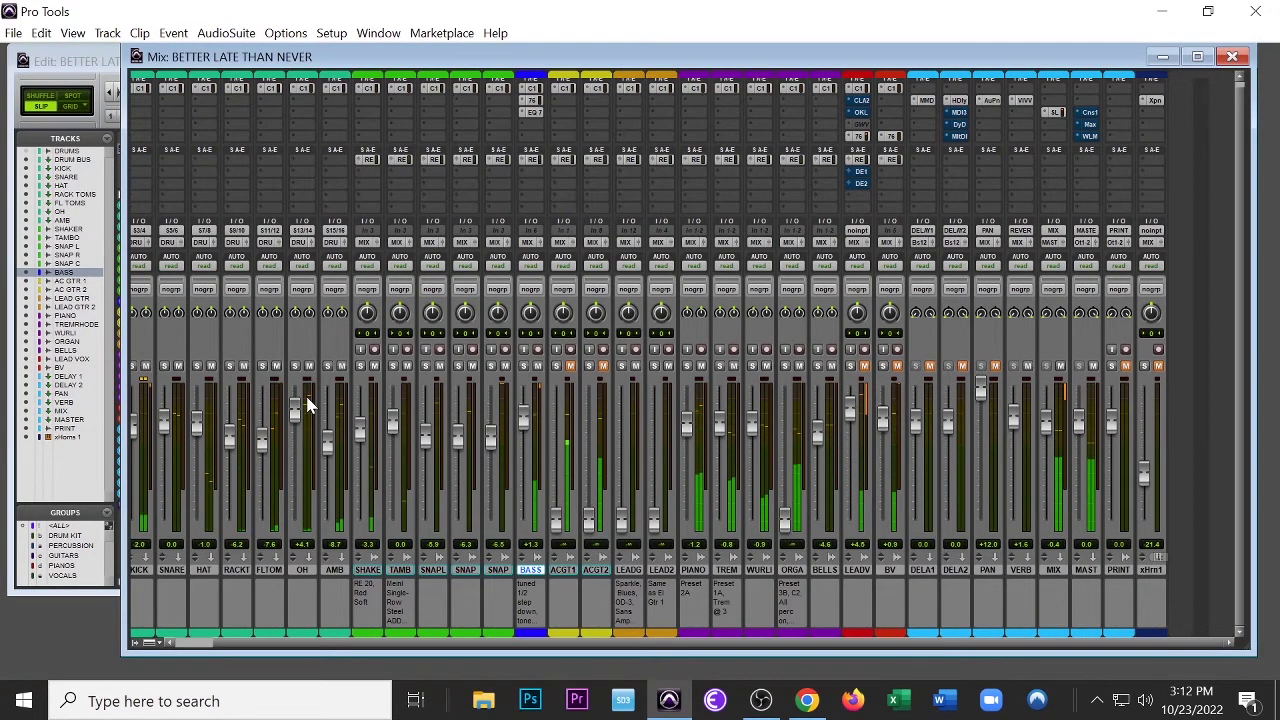
{"action": "key", "text": "shift+s"}
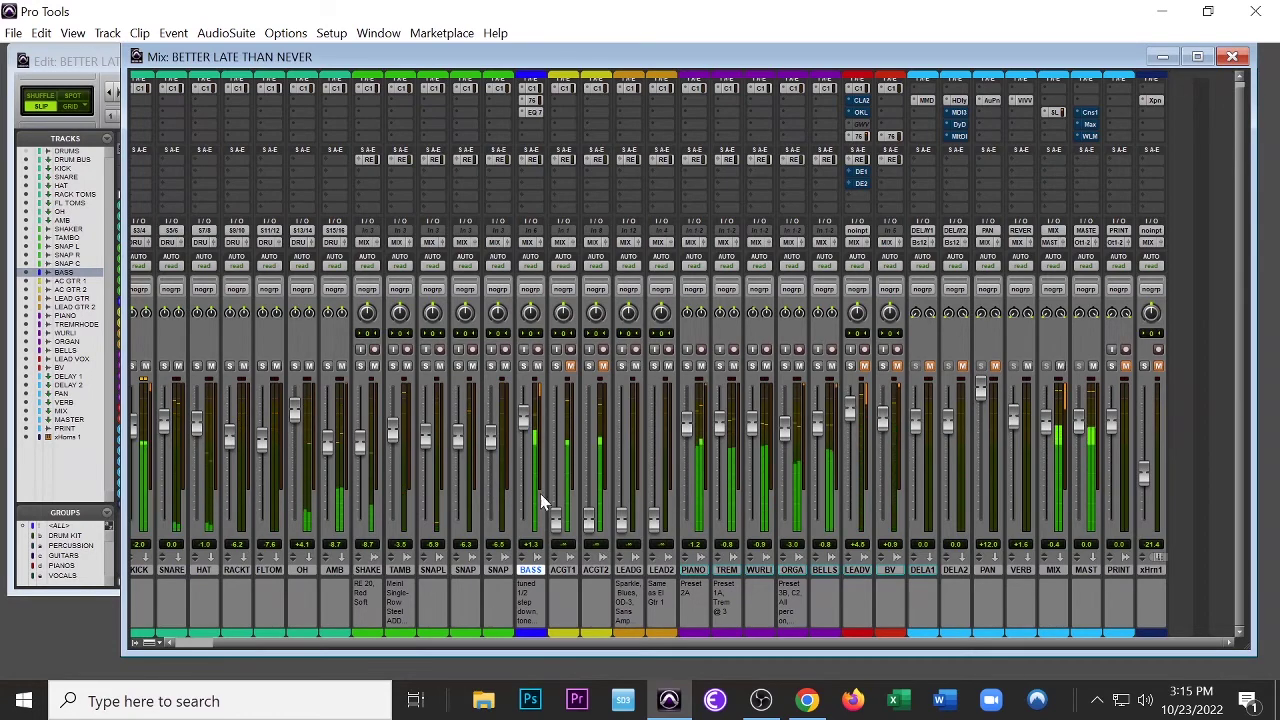
- Bring the first tracks into view in the mixer and widen its window to fit DRUM BUS through xHorns 1
{"action": "left_click_drag", "start_coordinate": [480, 645], "coordinate": [444, 647]}
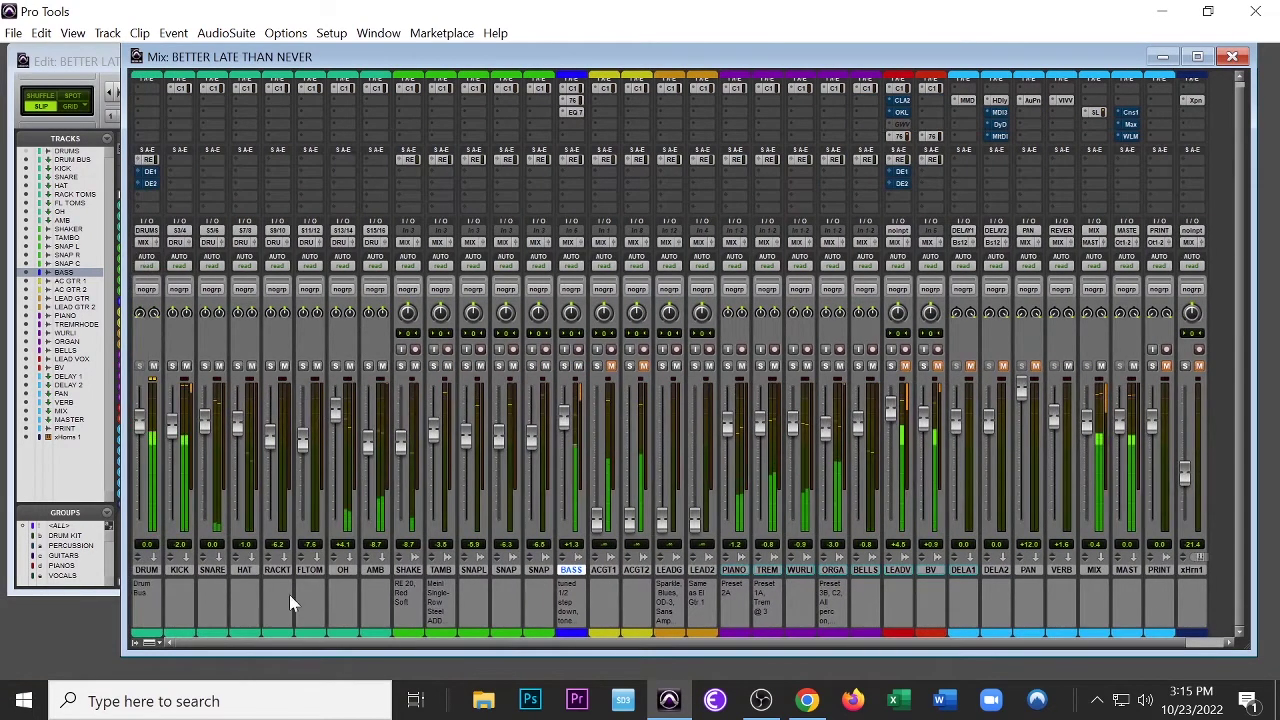
{"action": "left_click_drag", "start_coordinate": [121, 585], "coordinate": [35, 585]}
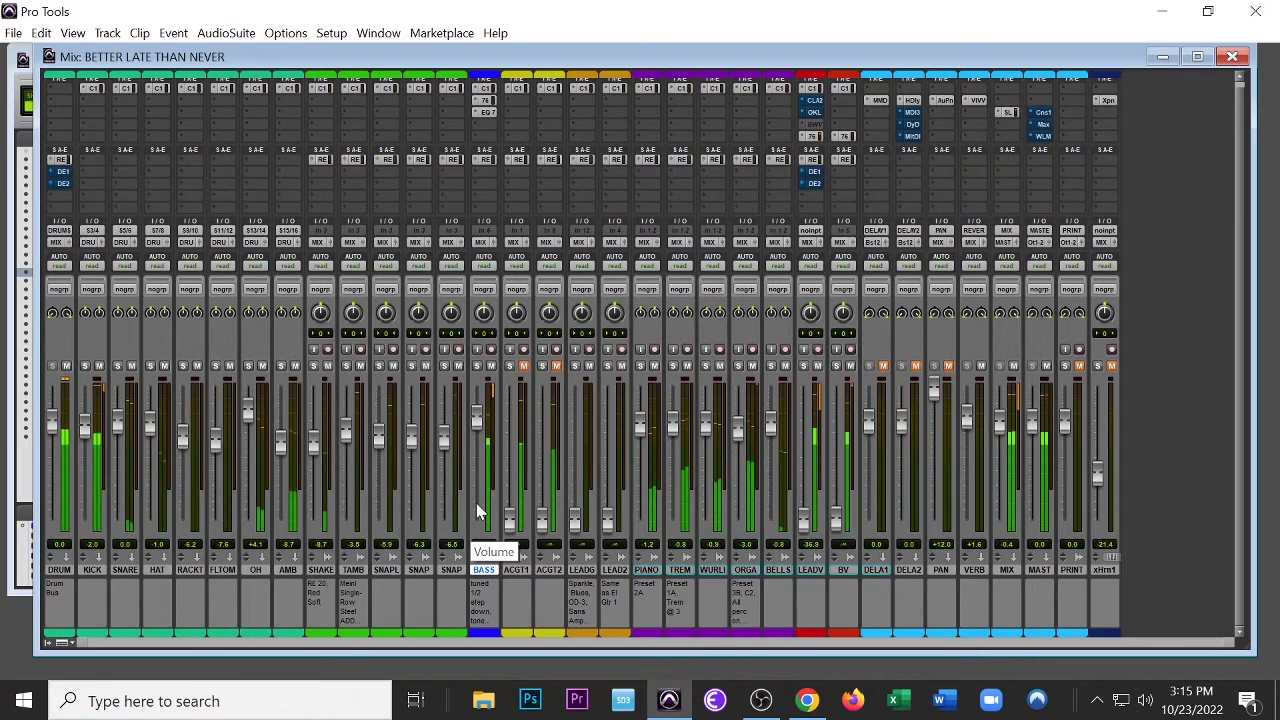
- Move the playback start to the SOLO section at about 1:59 and return to the mixer
{"action": "key", "text": "ctrl+equal"}
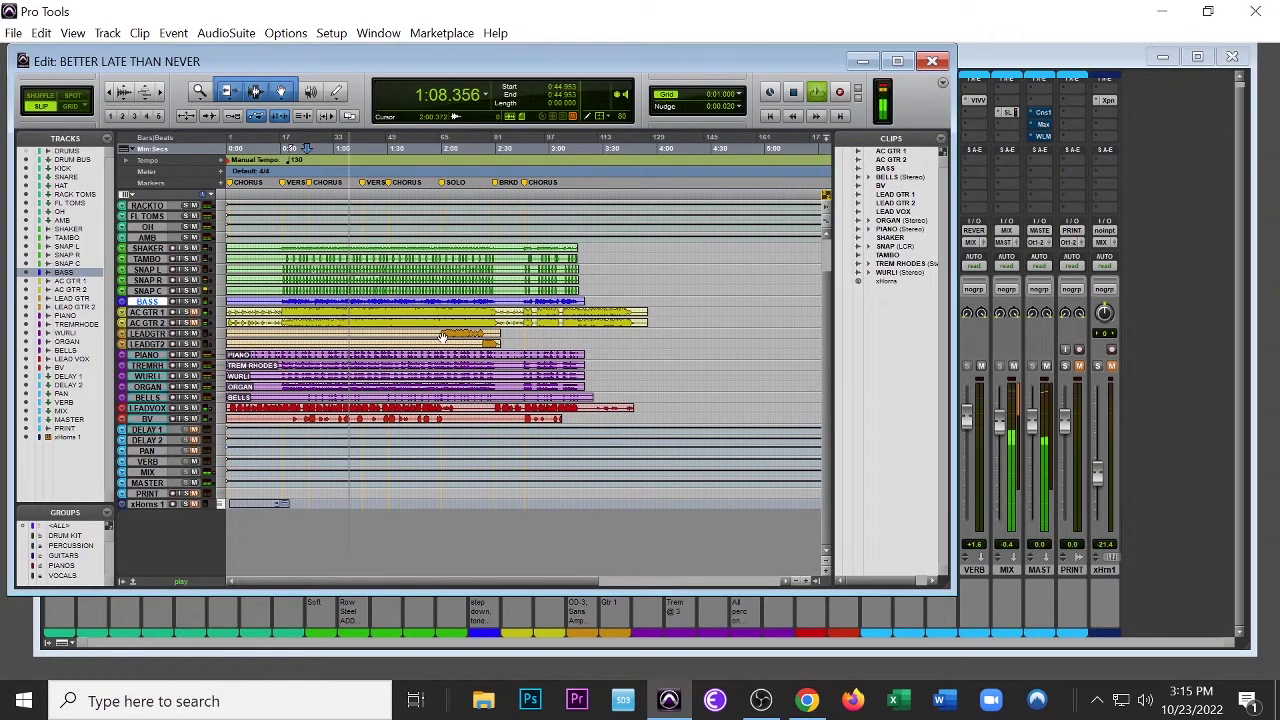
{"action": "left_click", "coordinate": [440, 148]}
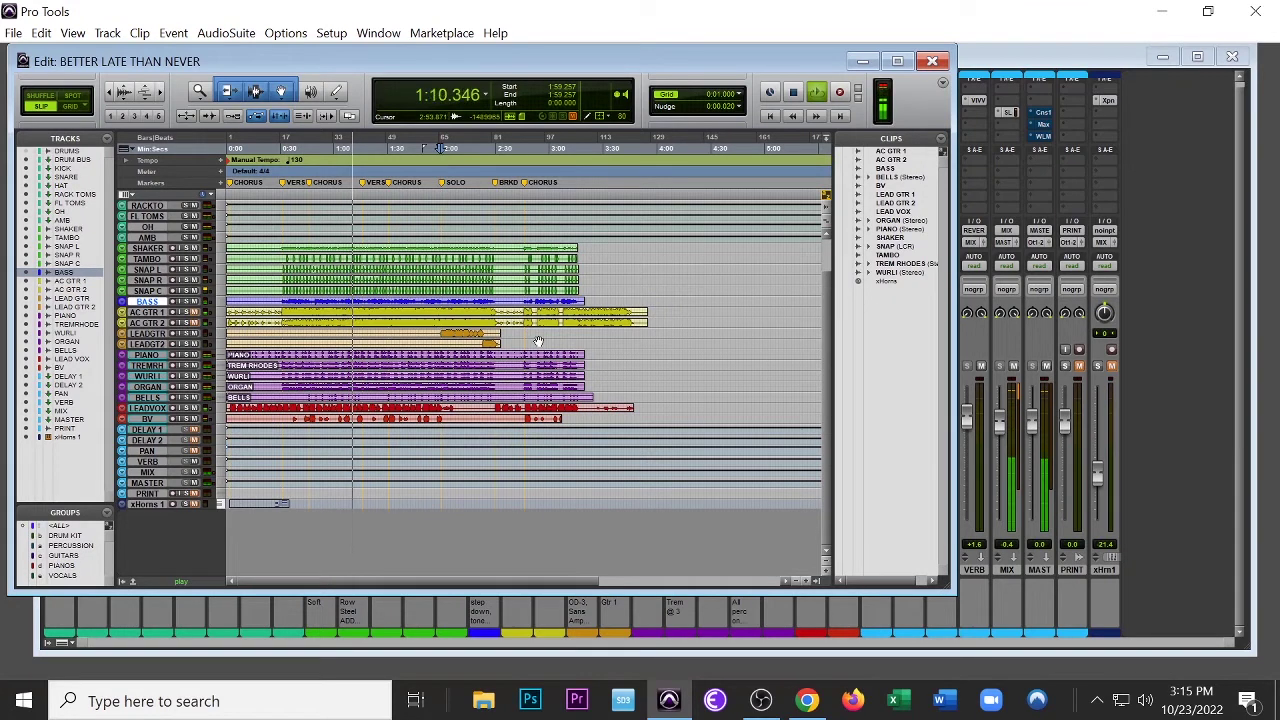
{"action": "key", "text": "ctrl+equal"}
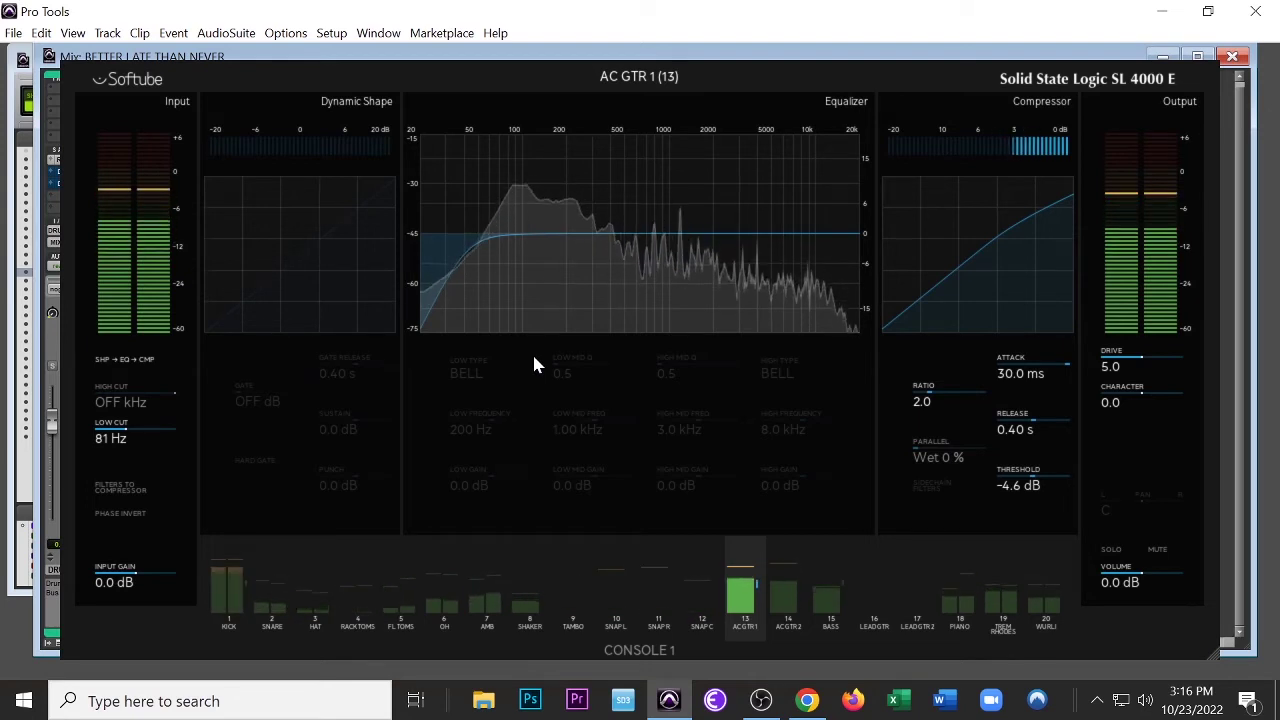
- Clear the acoustic guitars' solos, set AC GTR 1 to -3.0 dB and bring up the faders of both lead guitars
{"action": "key", "text": "Right"}
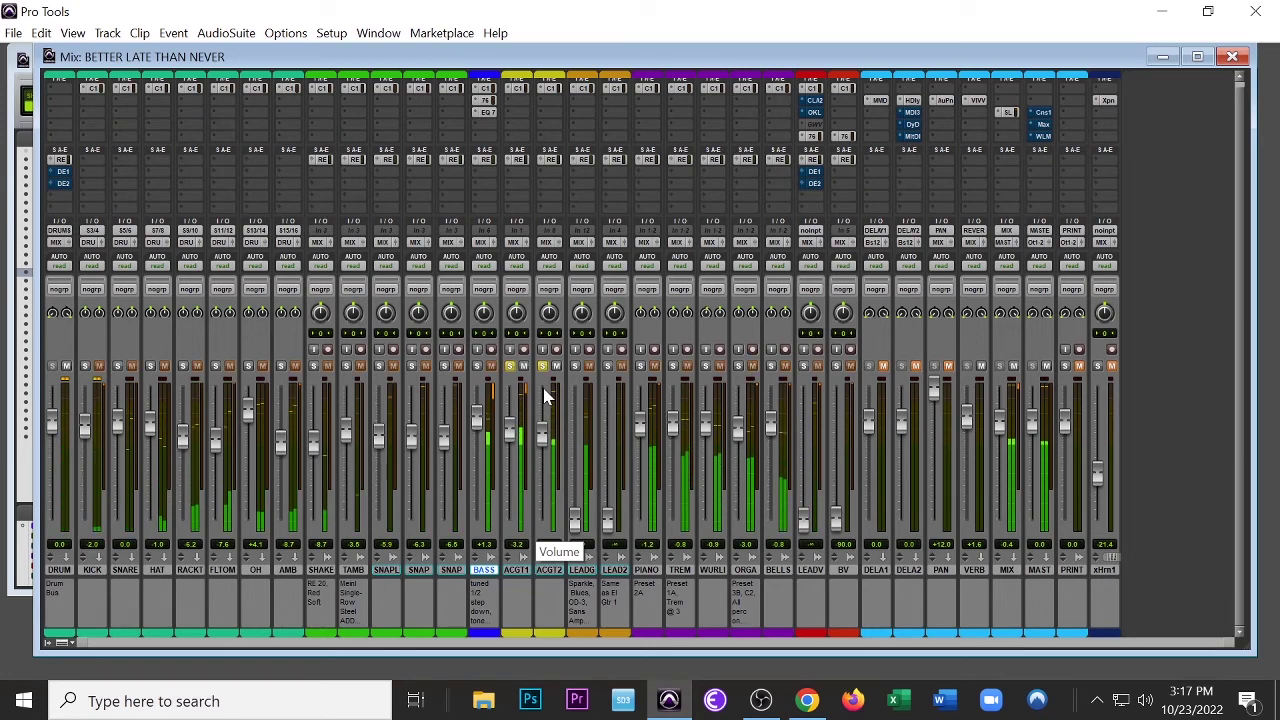
{"action": "key", "text": "shift+s"}
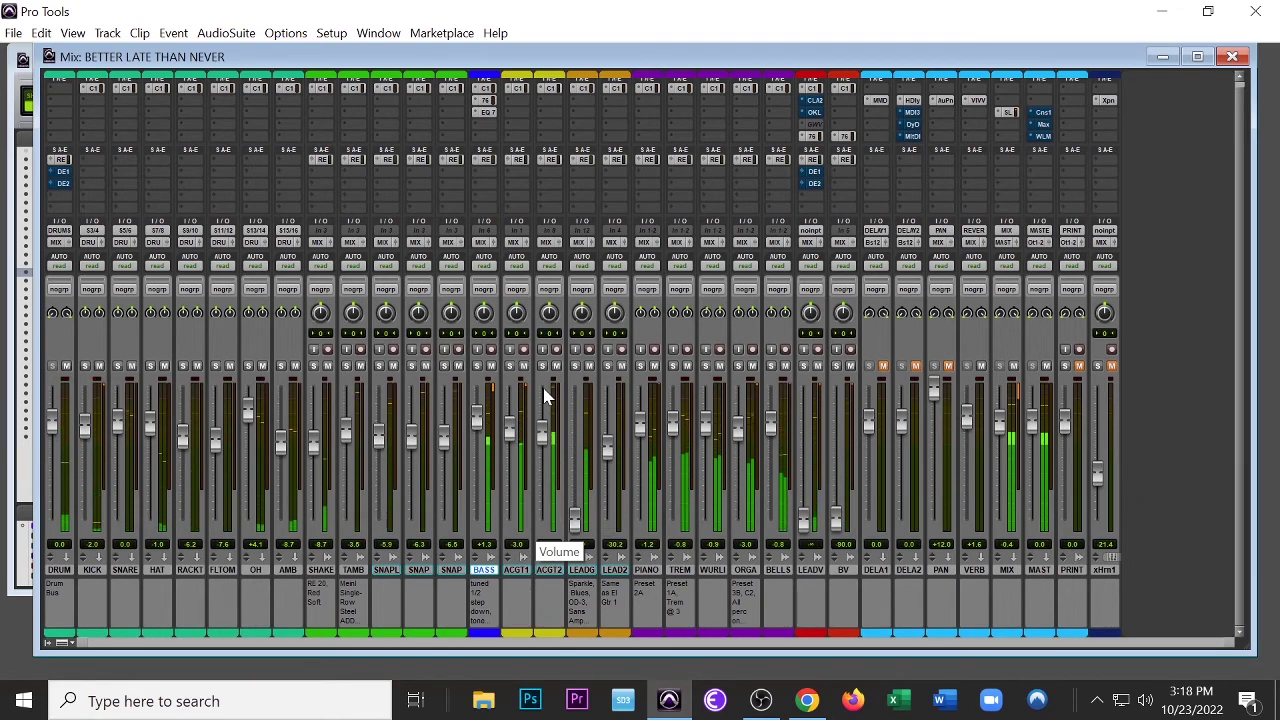
{"action": "key", "text": "ctrl+equal"}
{"action": "key", "text": "ctrl+equal"}
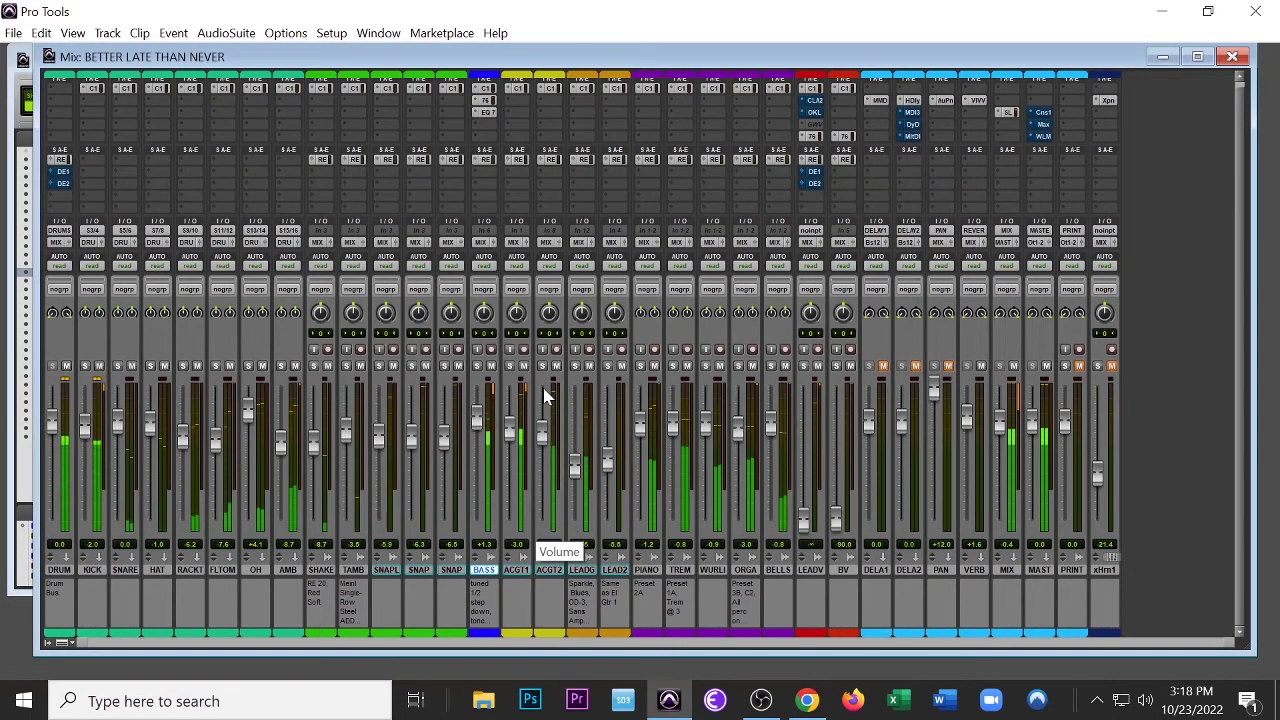
- Adjust LEAD GTR in Console 1 with a 70 Hz low cut, 2.0 ratio, -2.3 dB threshold and 4.9 drive
{"action": "key", "text": "ctrl+shift+c"}
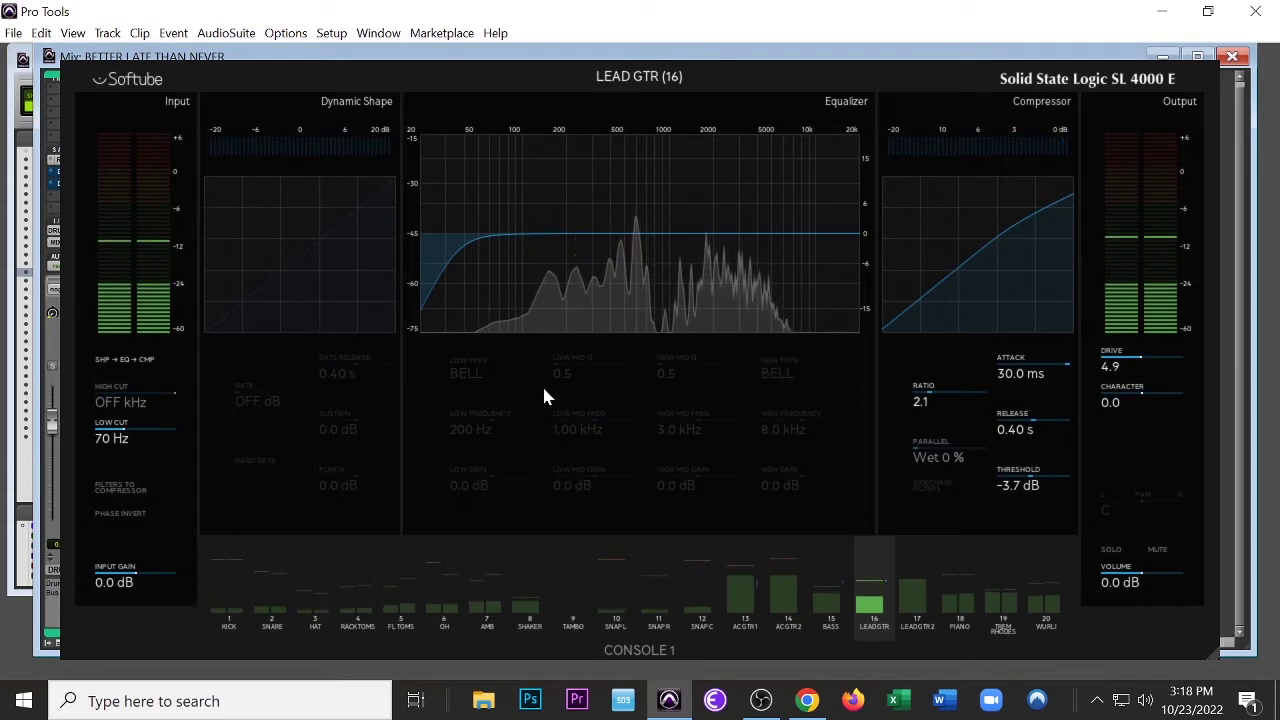
{"action": "key", "text": "space"}
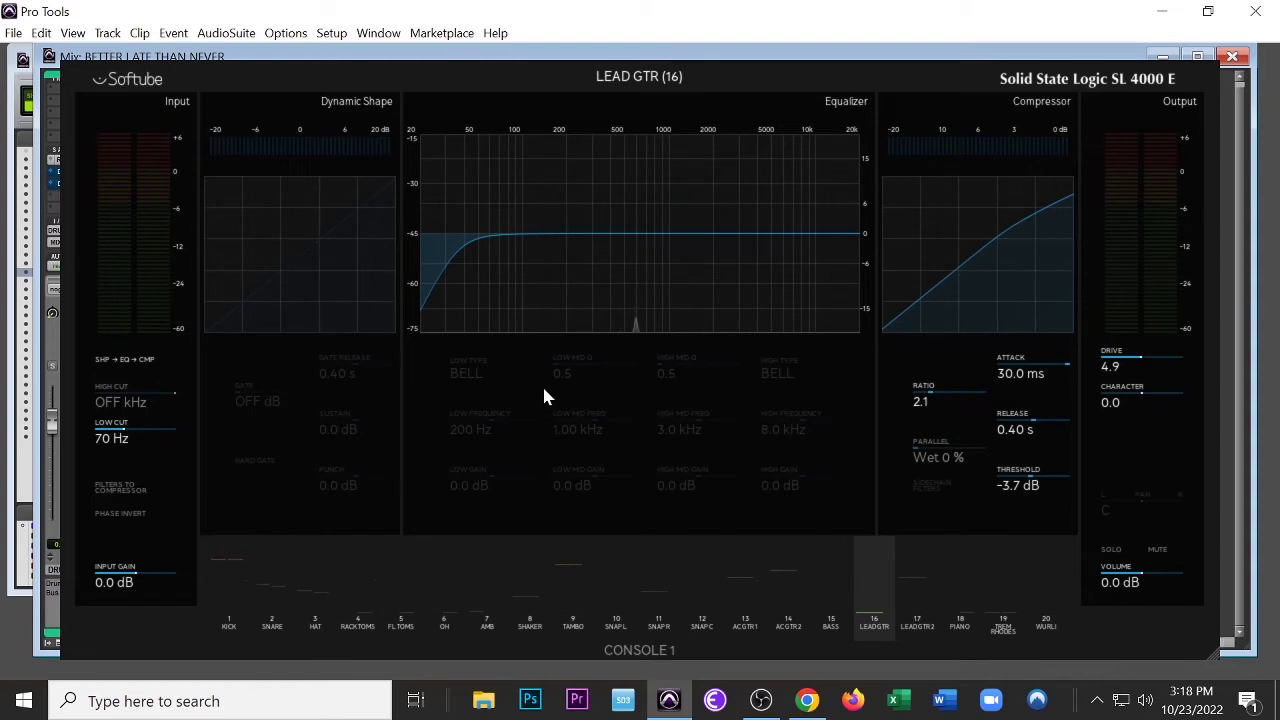
{"action": "key", "text": "space"}
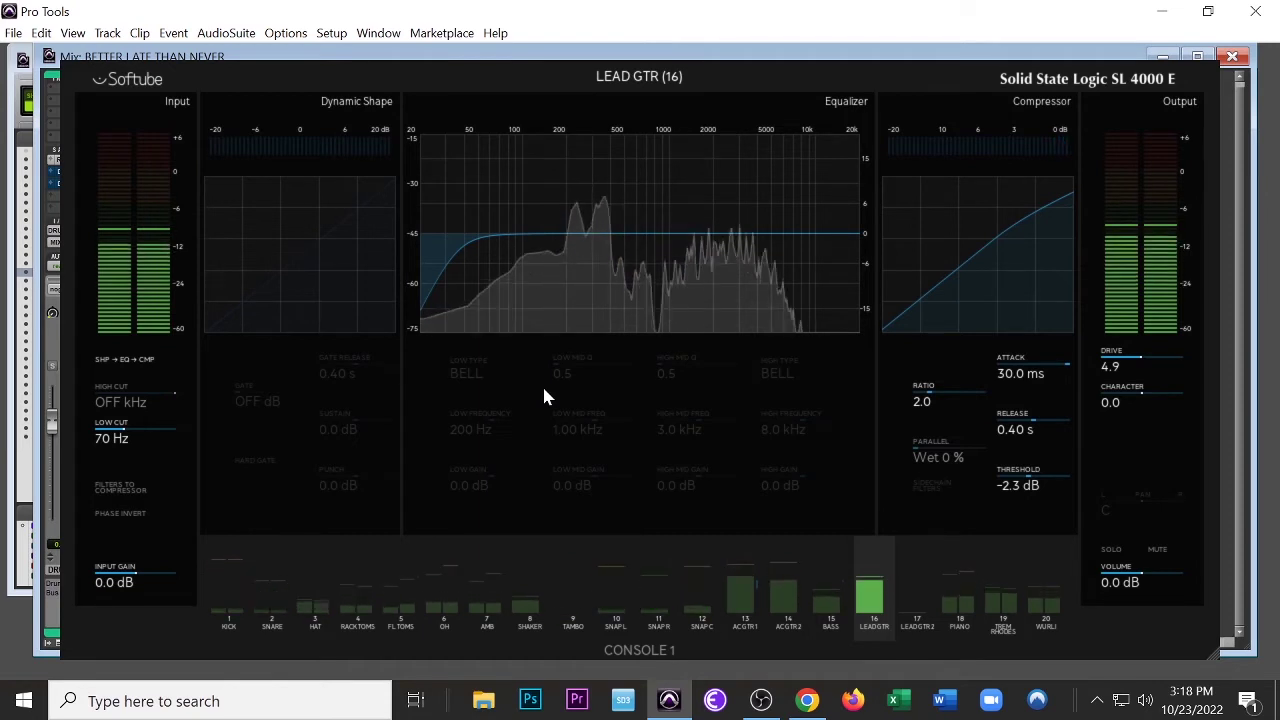
- Check LEAD GTR's Console 1 insert and balance AC GTR 2 at -4.6 dB, LEAD GTR at -0.7 dB and LEAD GTR 2 at -0.8 dB
{"action": "key", "text": "ctrl+="}
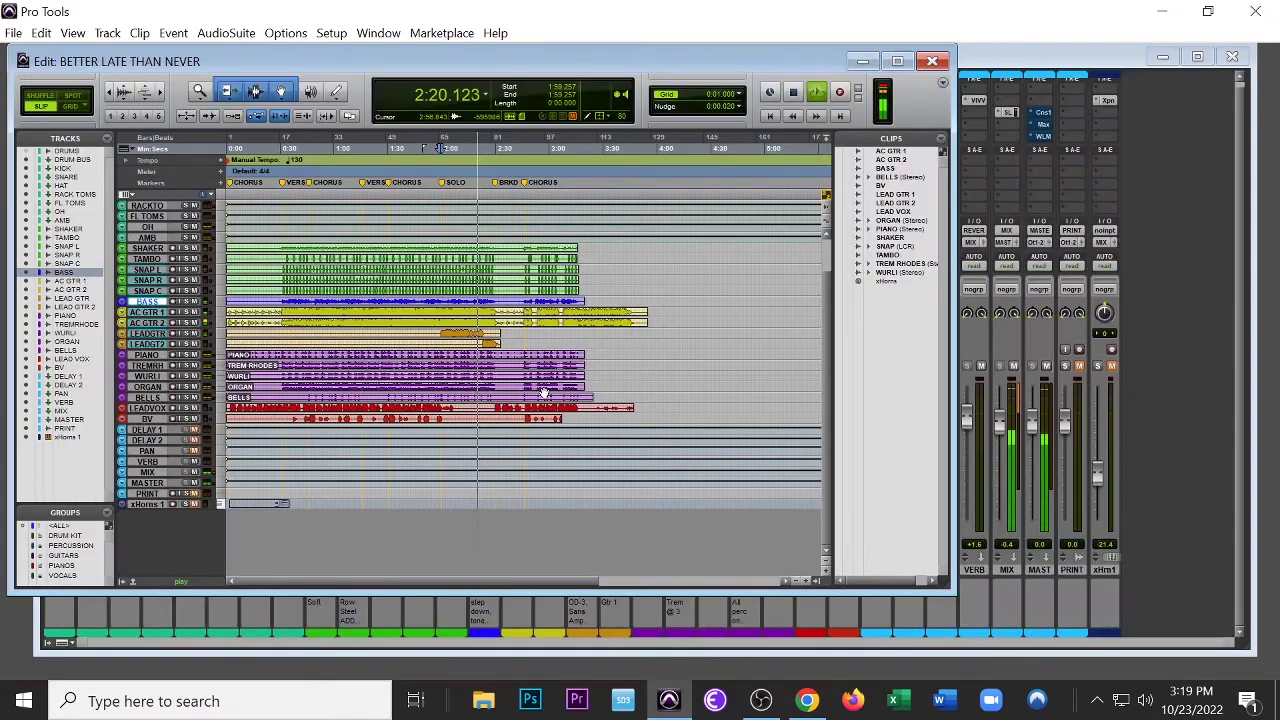
{"action": "key", "text": "ctrl+="}
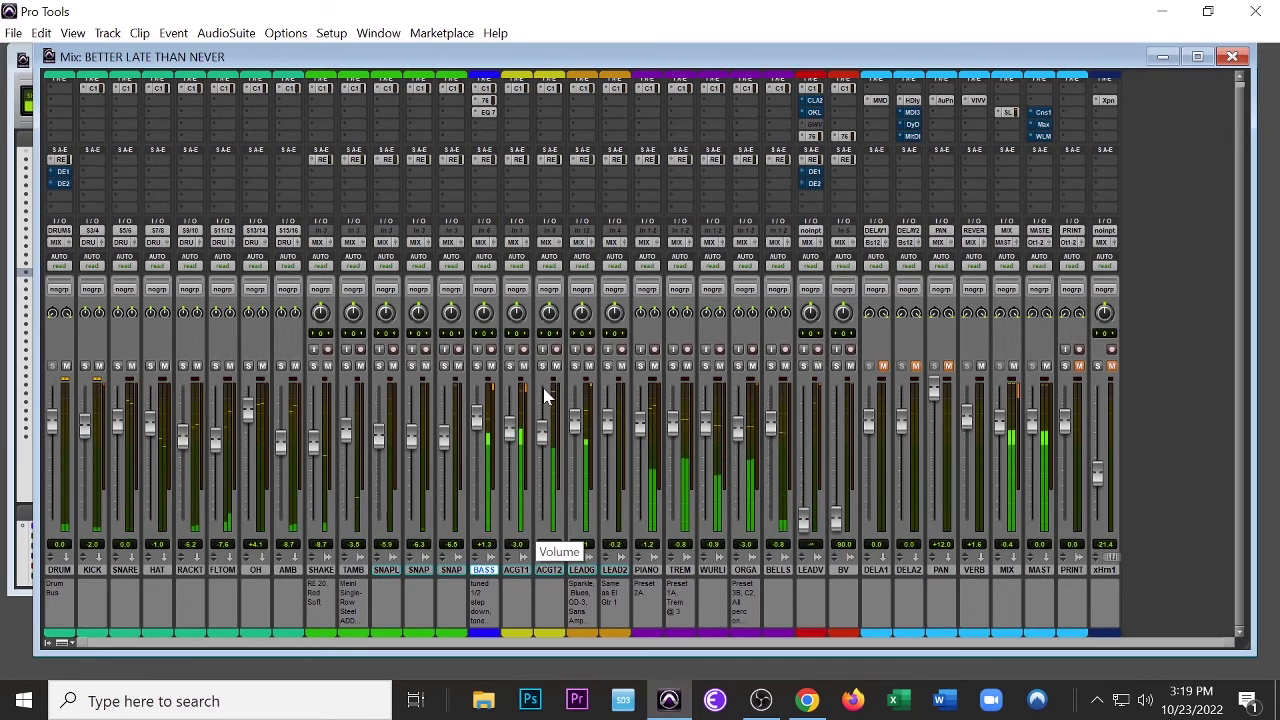
{"action": "left_click", "coordinate": [607, 91]}
{"action": "left_click", "coordinate": [620, 91]}
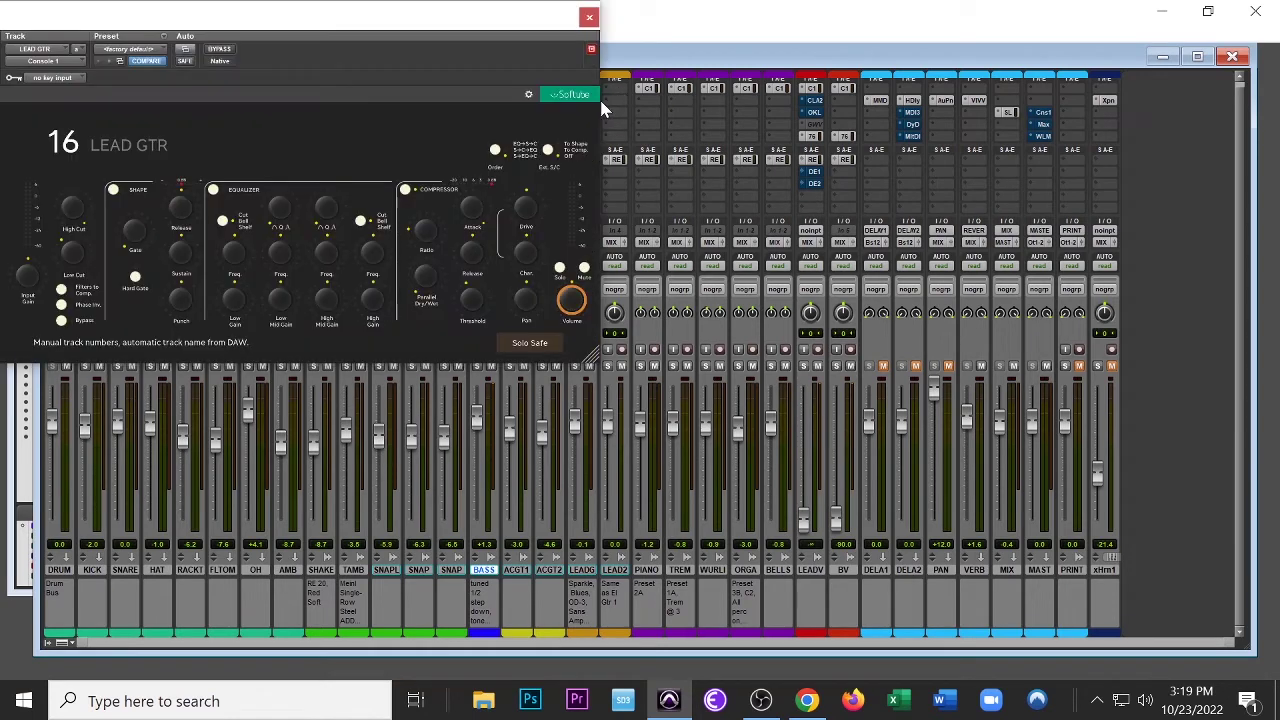
{"action": "left_click", "coordinate": [594, 9]}
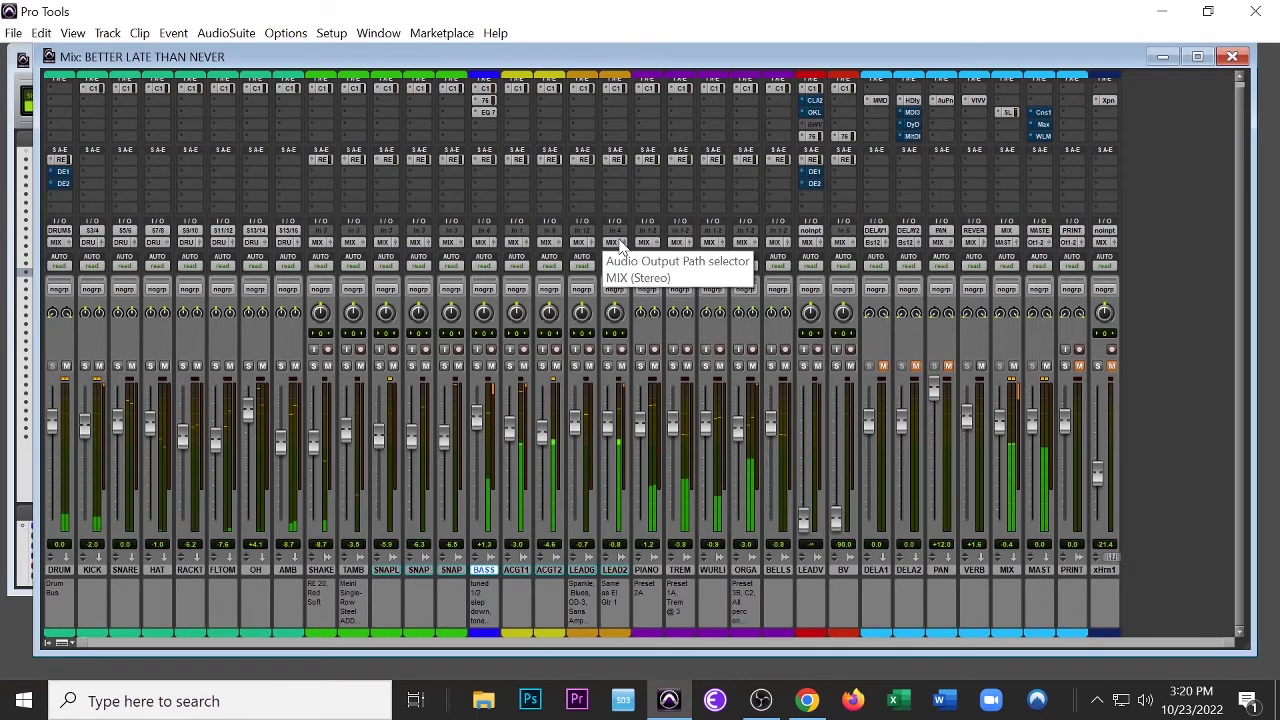
- Play from about 2:19, just before the LEAD GTR 2 part, and set LEAD GTR 2 to -2.5 dB in the mixer
{"action": "key", "text": "ctrl+equal"}
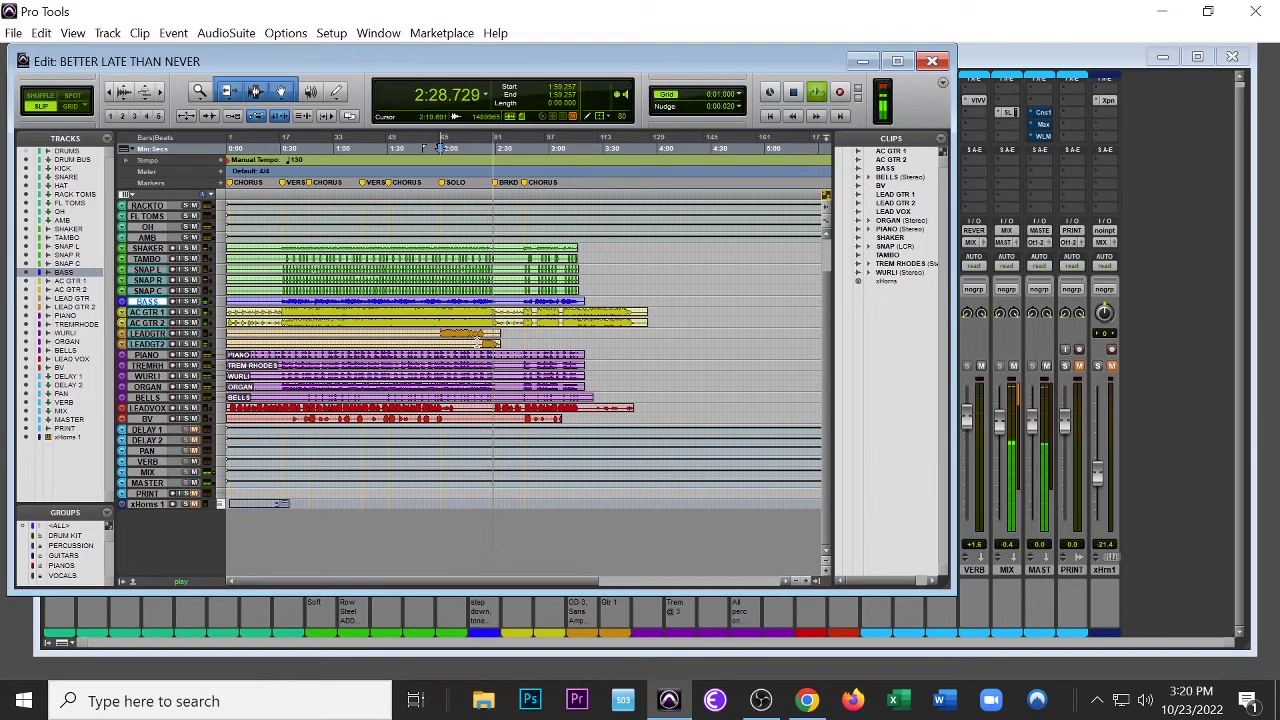
{"action": "left_click", "coordinate": [482, 148]}
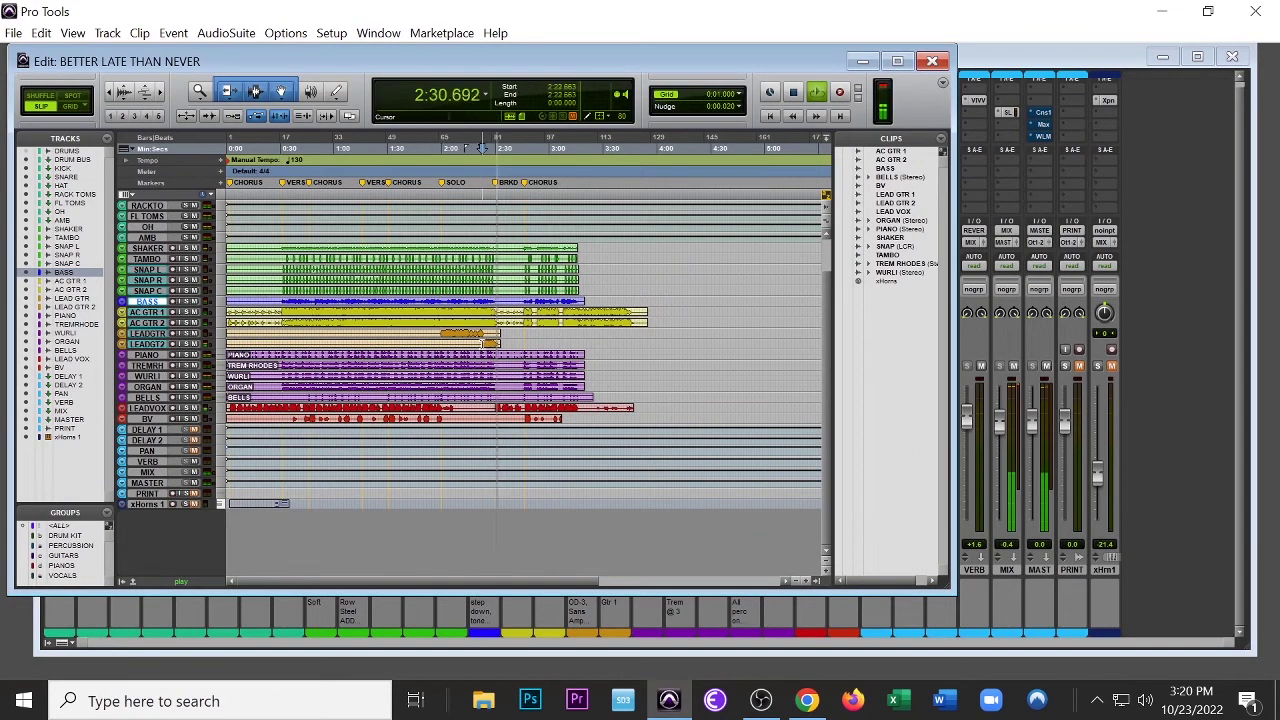
{"action": "key", "text": "space"}
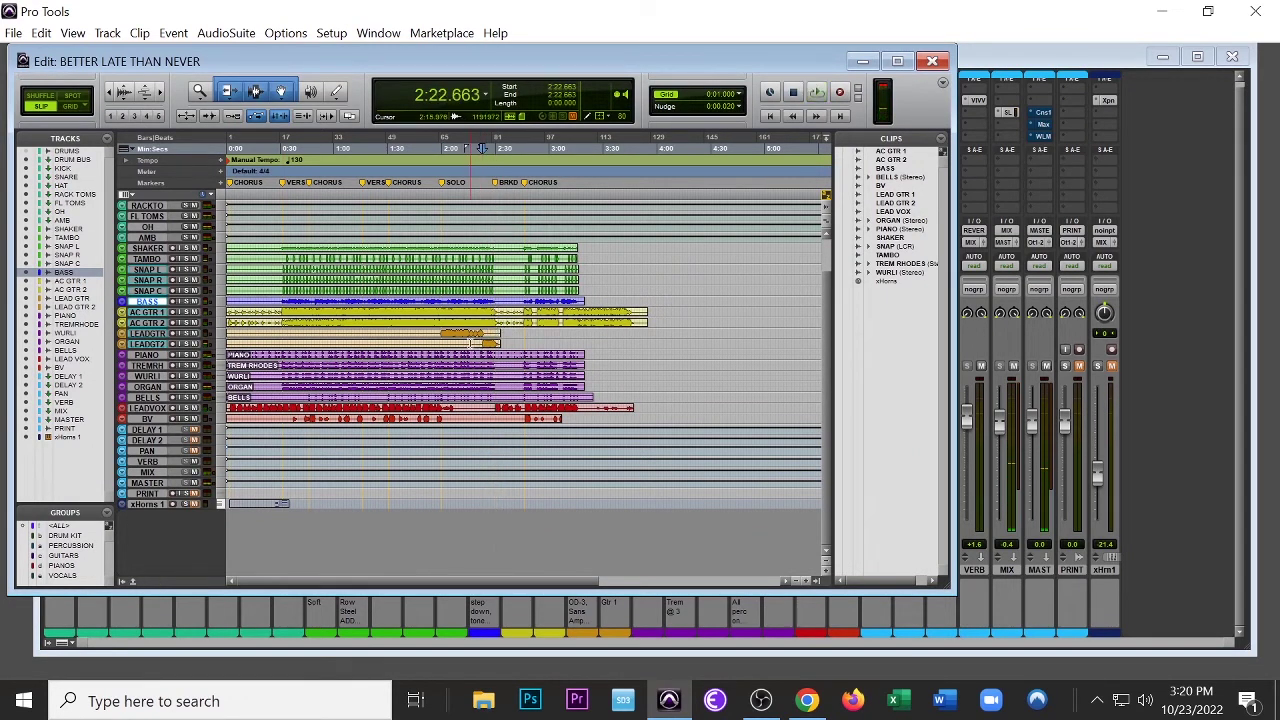
{"action": "left_click", "coordinate": [477, 343]}
{"action": "key", "text": "space"}
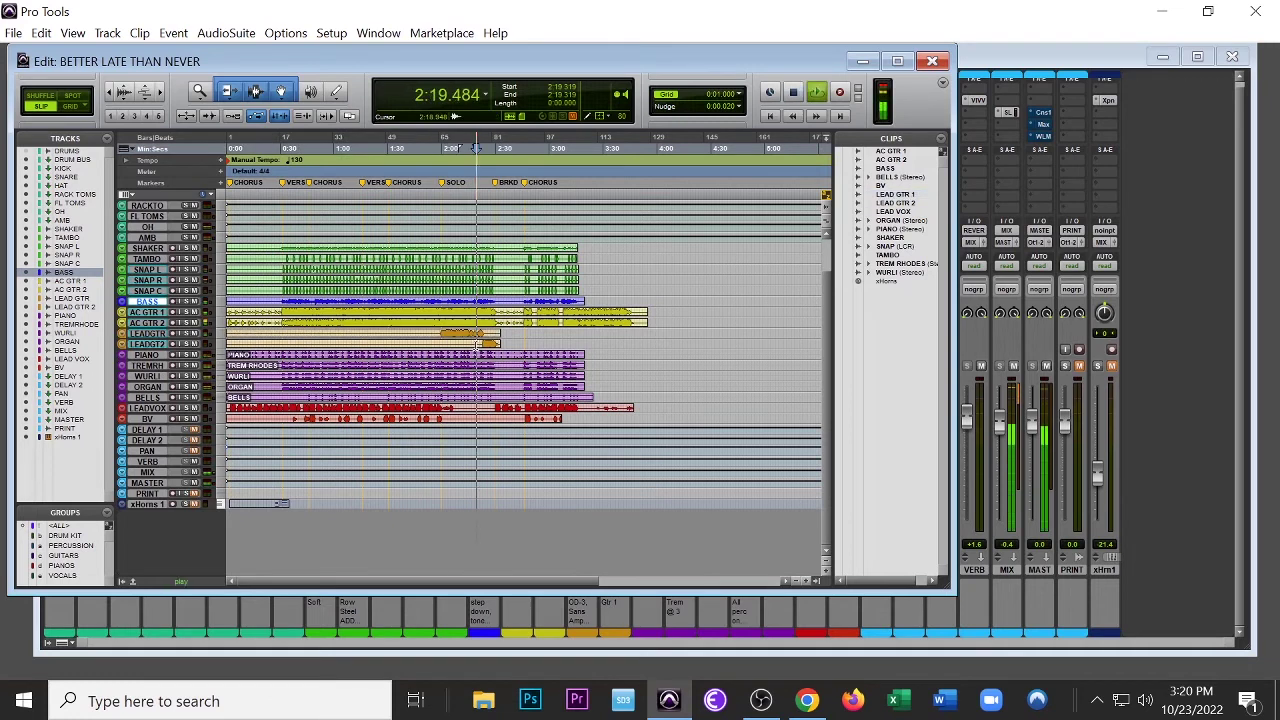
{"action": "key", "text": "ctrl+equal"}
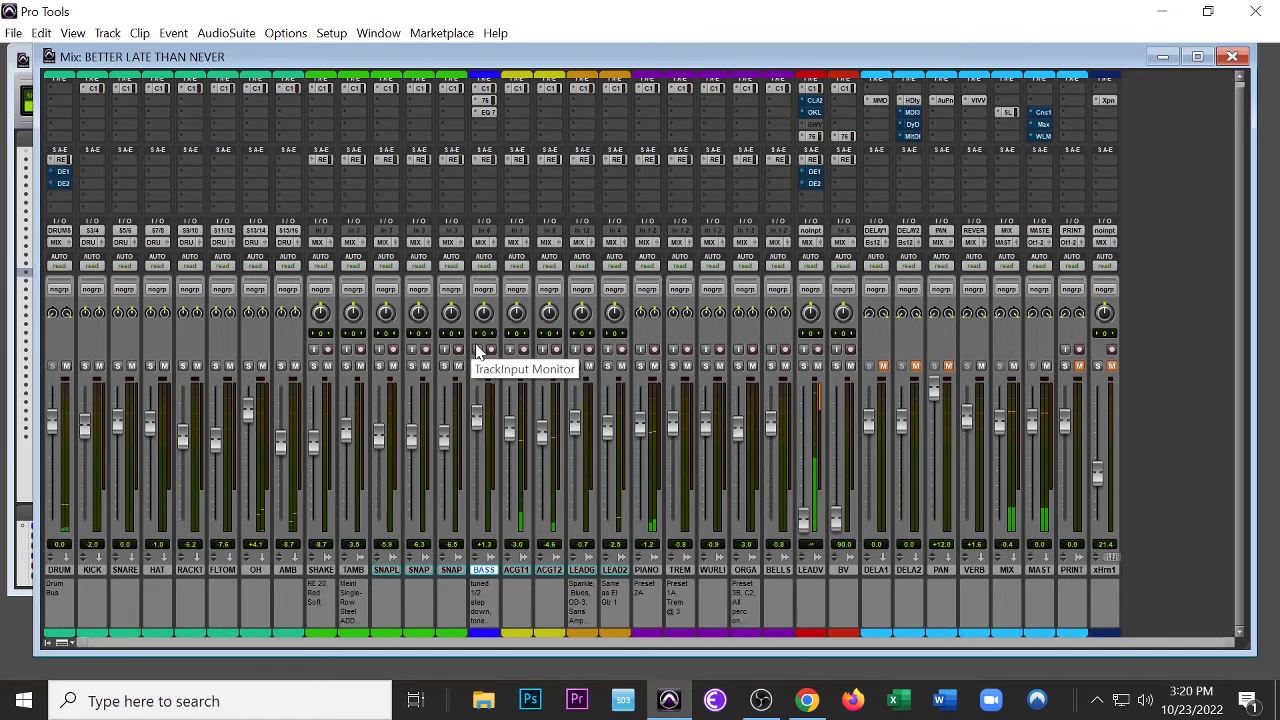
- Move playback to the first verse at about 0:31 and return to the mixer
{"action": "key", "text": "ctrl+equal"}
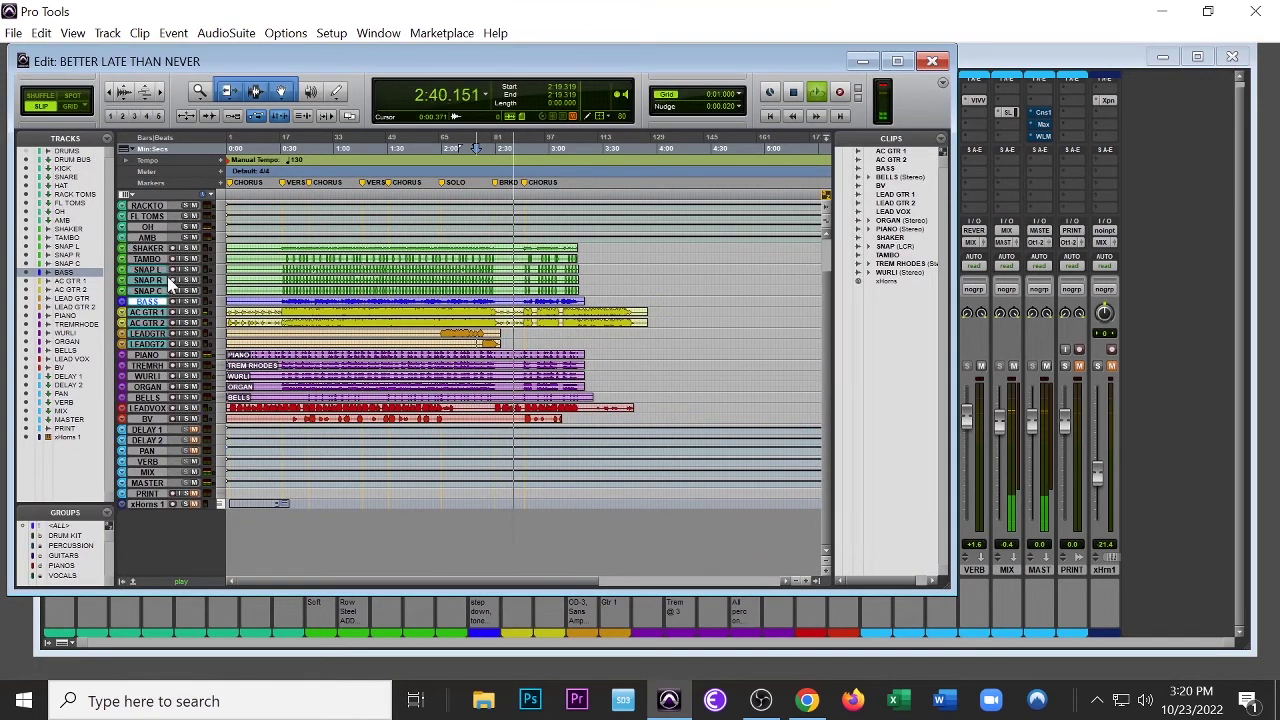
{"action": "scroll", "coordinate": [167, 276], "scroll_direction": "up", "scroll_amount": 3}
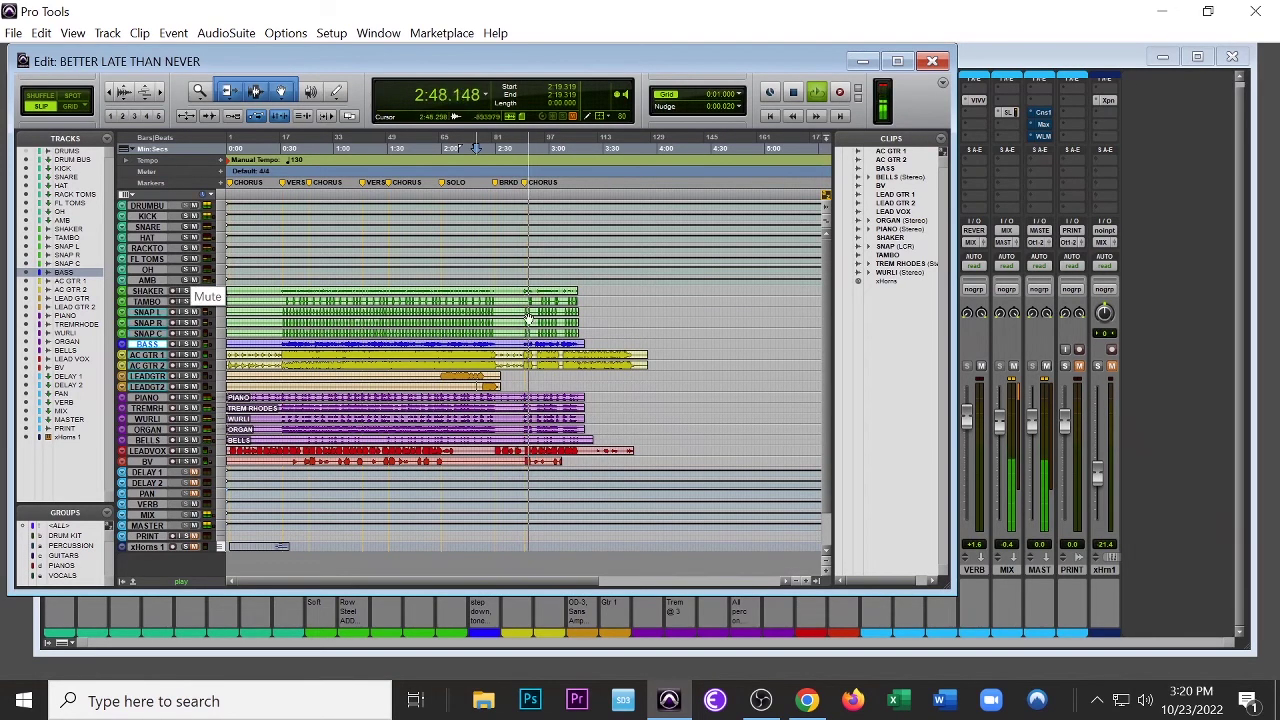
{"action": "left_click", "coordinate": [285, 361]}
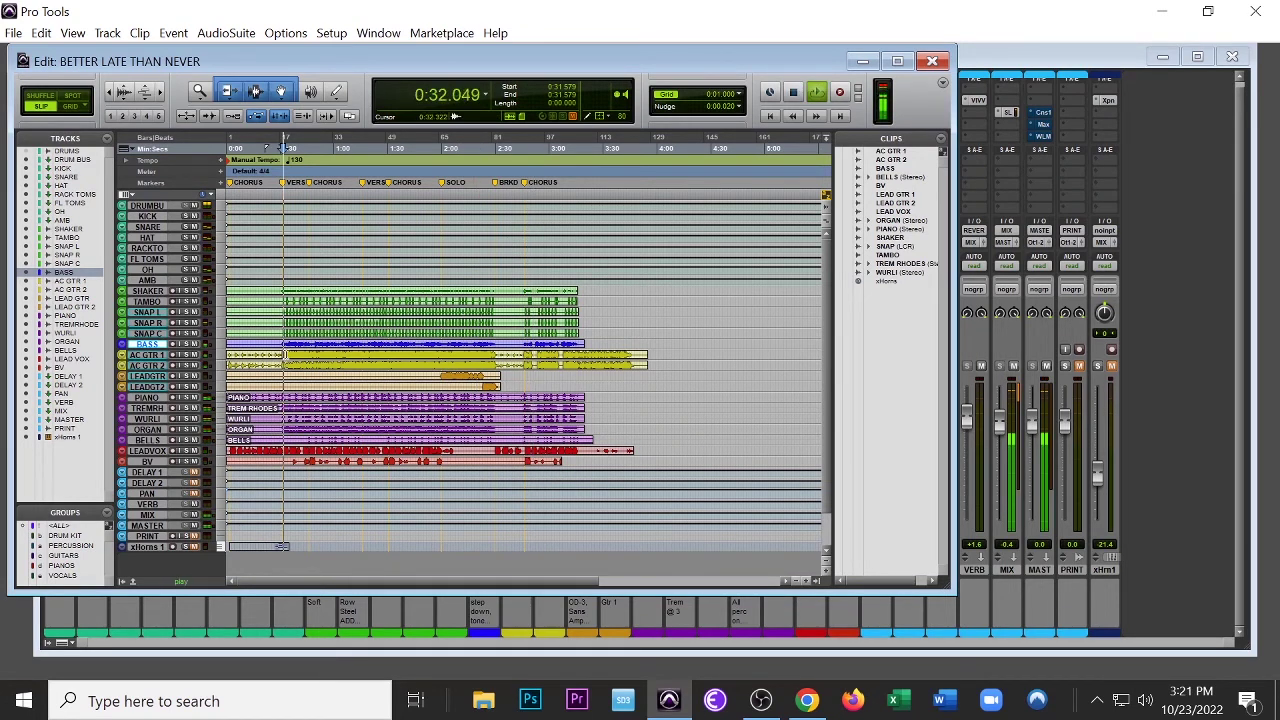
{"action": "key", "text": "ctrl+equal"}
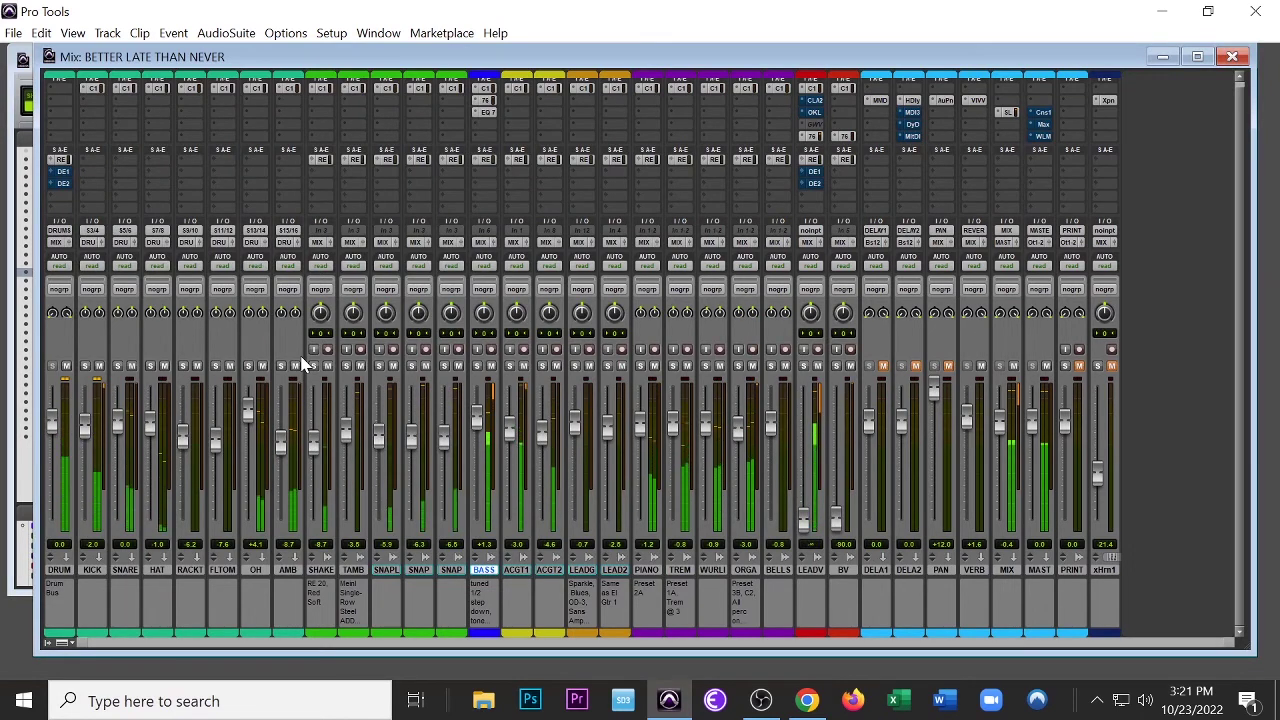
- Lower AC GTR 1 to -8.9 dB and AC GTR 2 to -13.3 dB, and clear the track solo
{"action": "key", "text": "shift+s"}
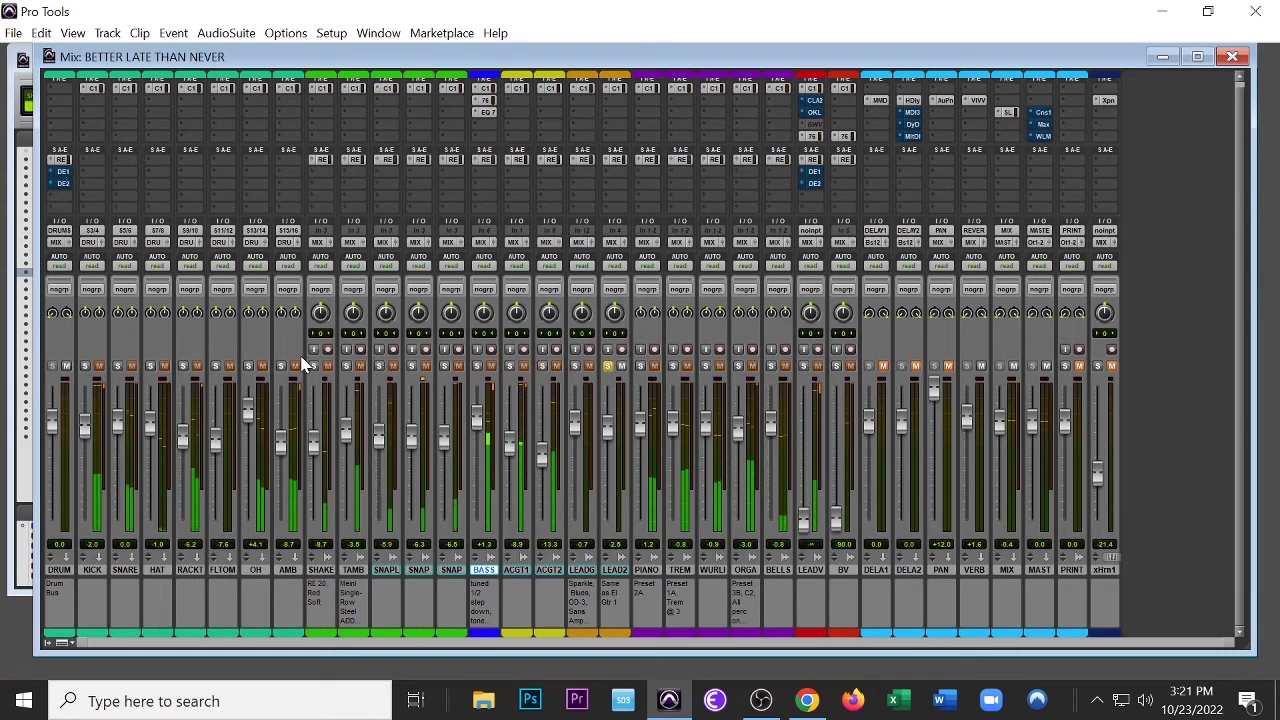
{"action": "left_click", "coordinate": [301, 360], "text": "alt"}
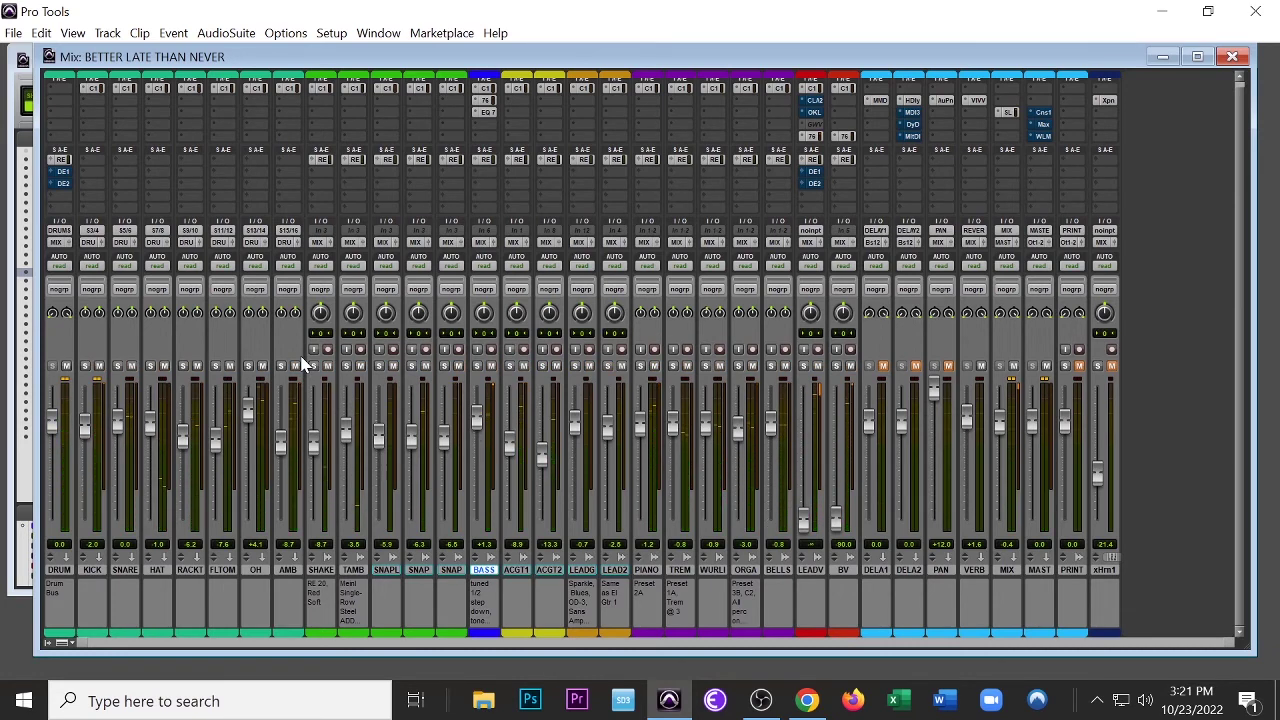
- Select the tracks from BASS through BELLS and solo them together
{"action": "left_click", "coordinate": [781, 570], "text": "shift"}
{"action": "left_click", "coordinate": [739, 367]}
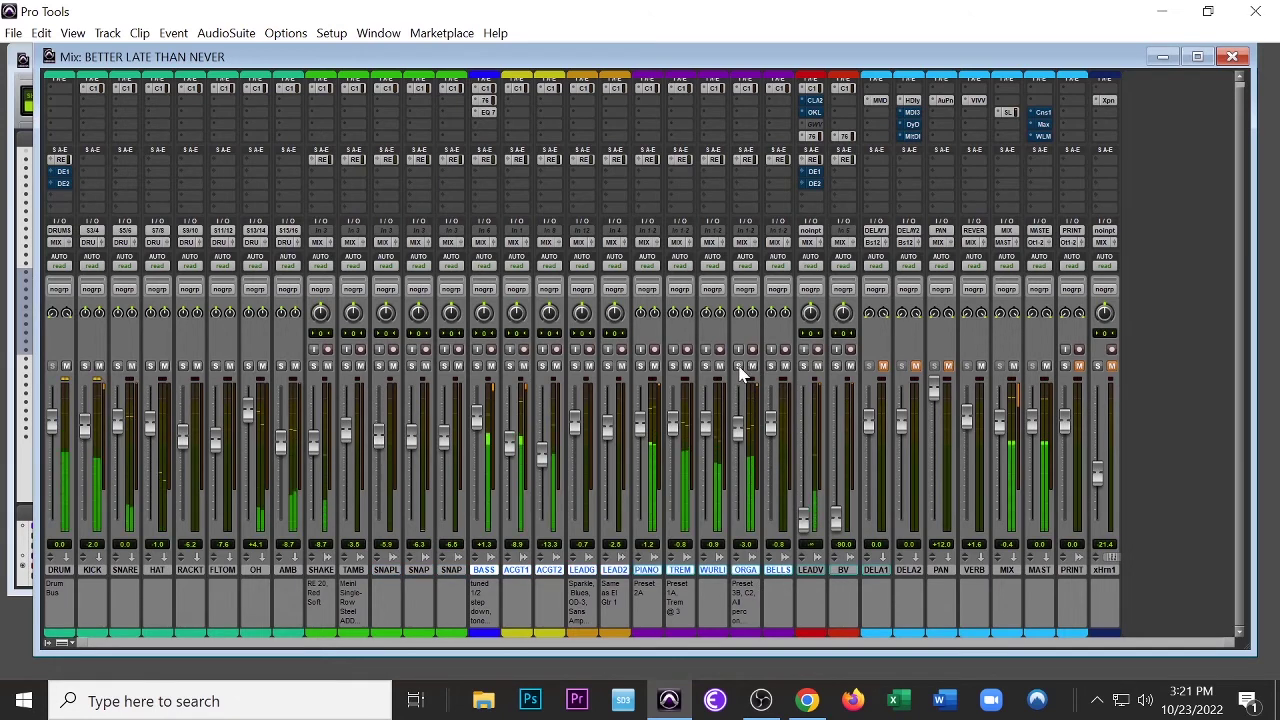
{"action": "left_click", "coordinate": [739, 367]}
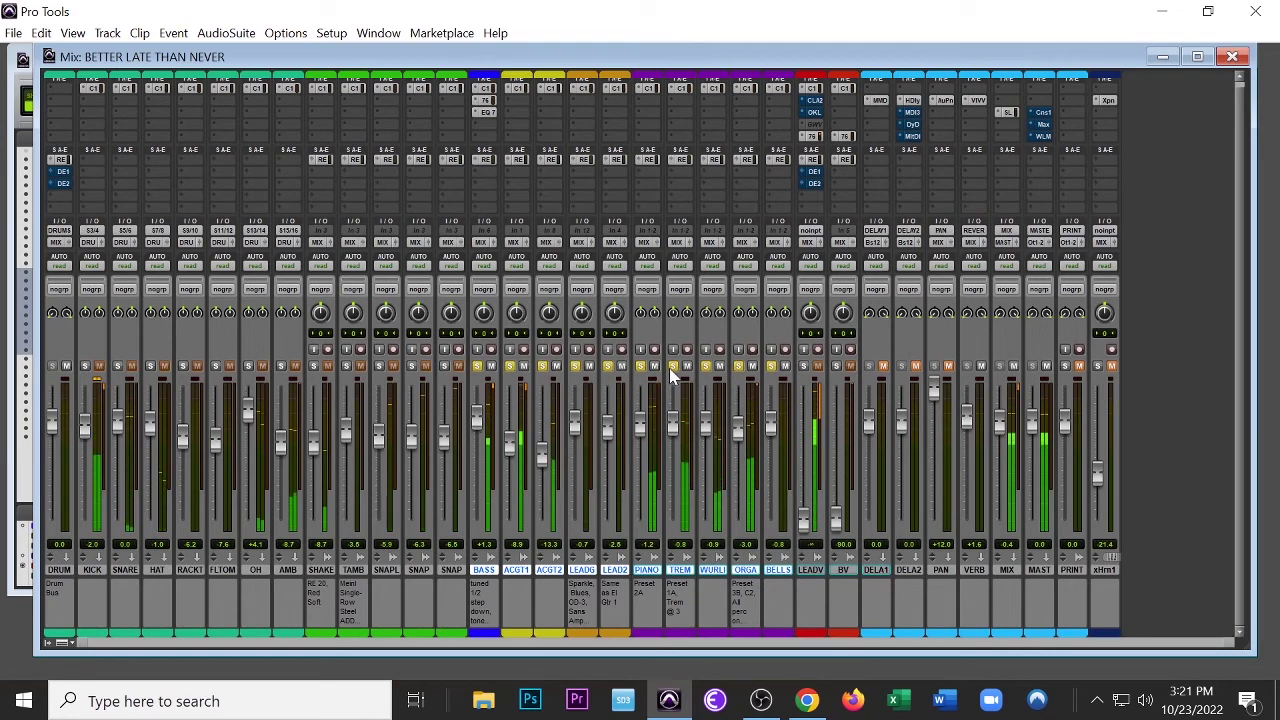
- Stop playback and reposition the playback start near the beginning of the first verse at about 0:32
{"action": "key", "text": "ctrl+equal"}
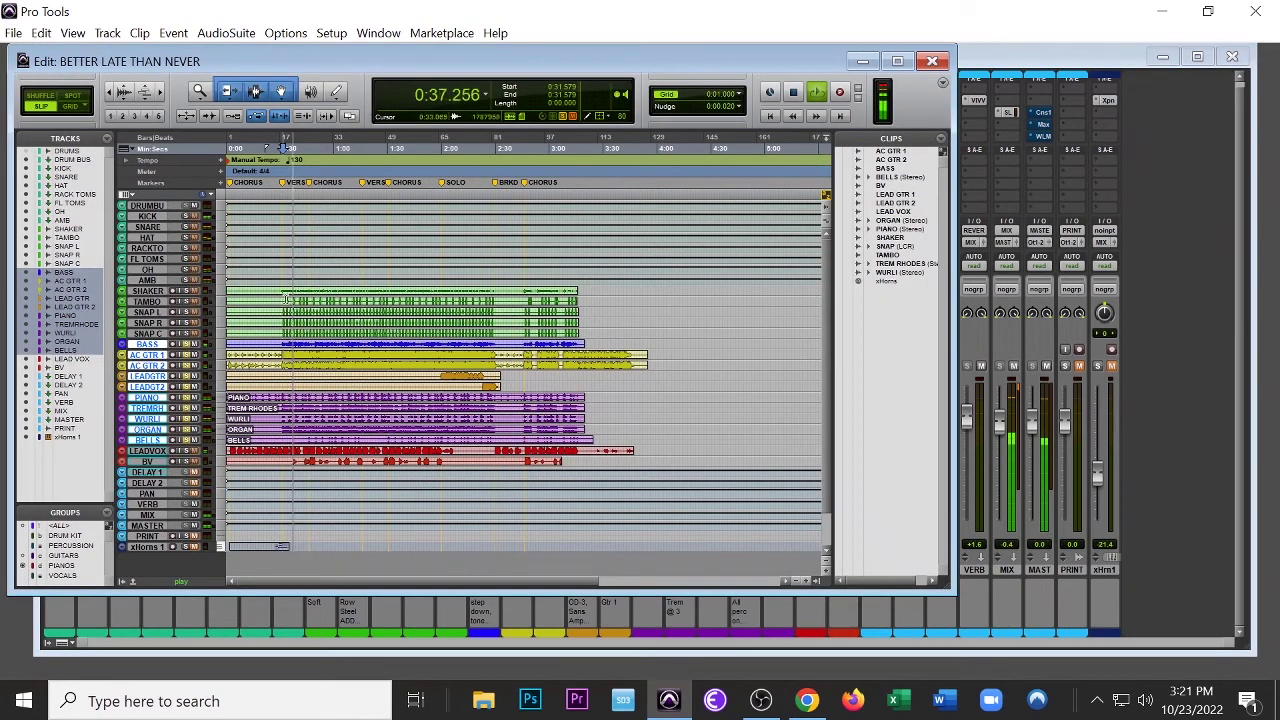
{"action": "key", "text": "space"}
{"action": "key", "text": "space"}
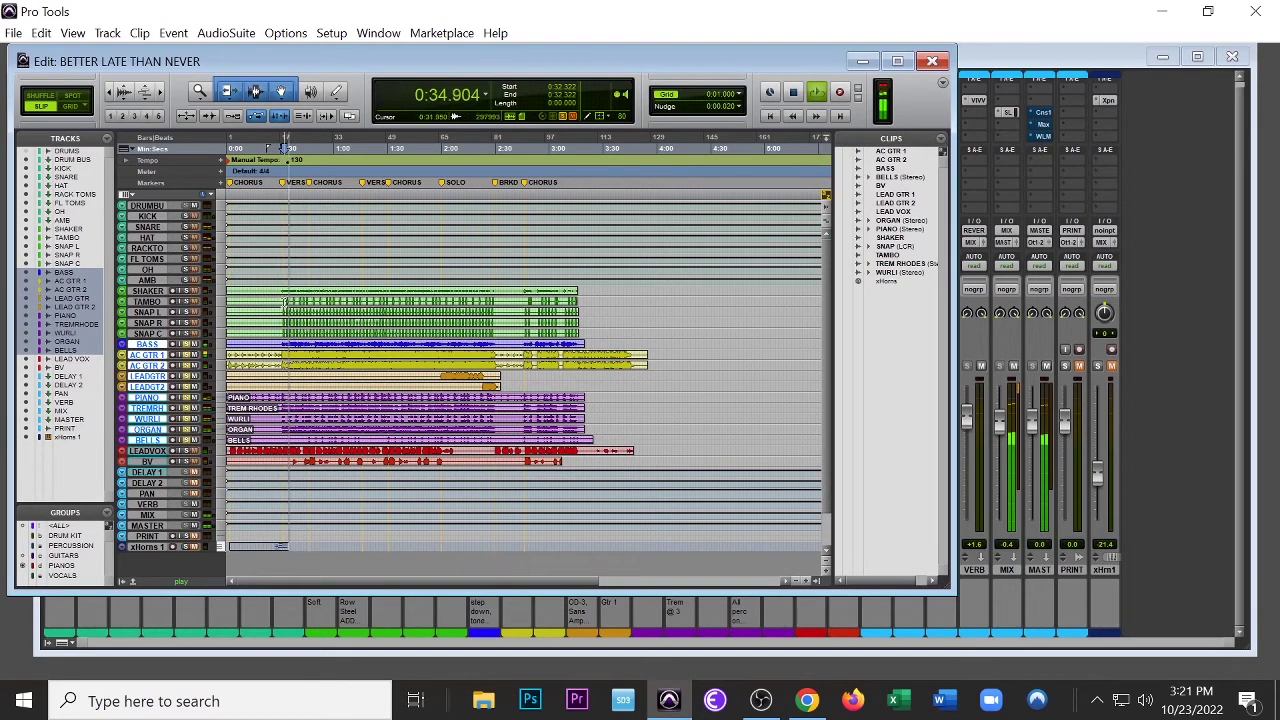
{"action": "key", "text": "space"}
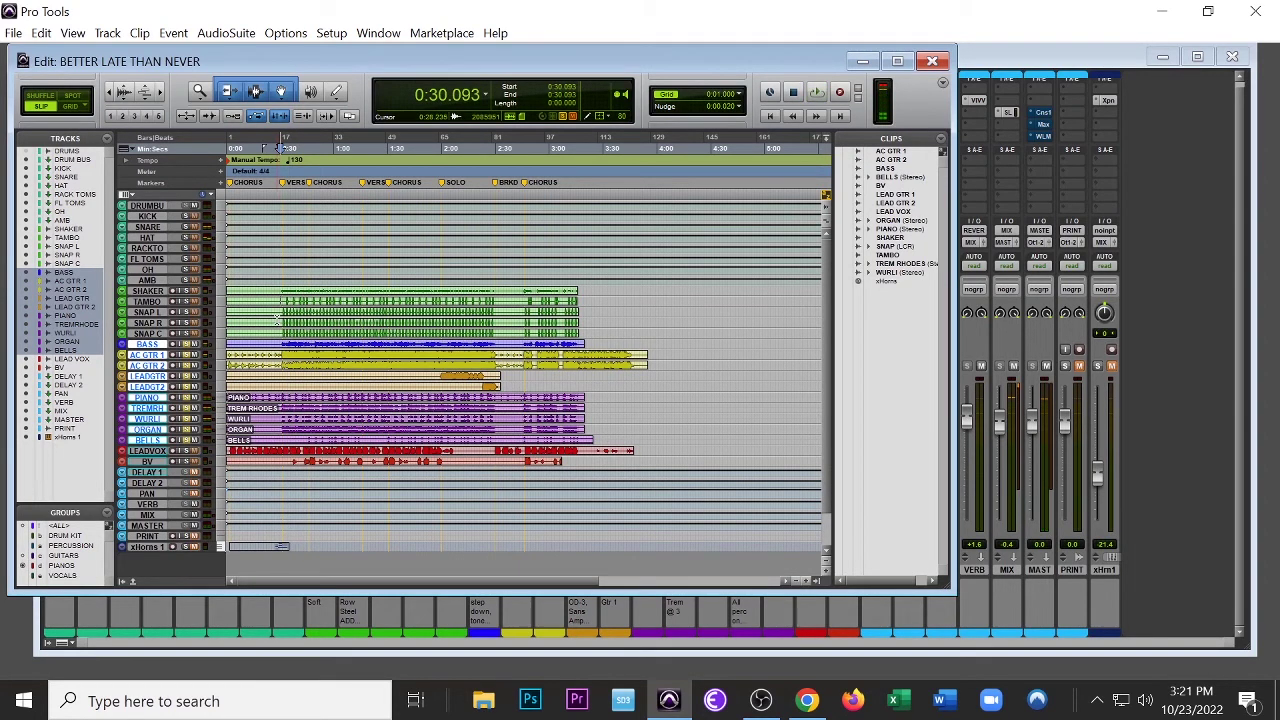
{"action": "left_click", "coordinate": [282, 148]}
{"action": "left_click", "coordinate": [254, 145]}
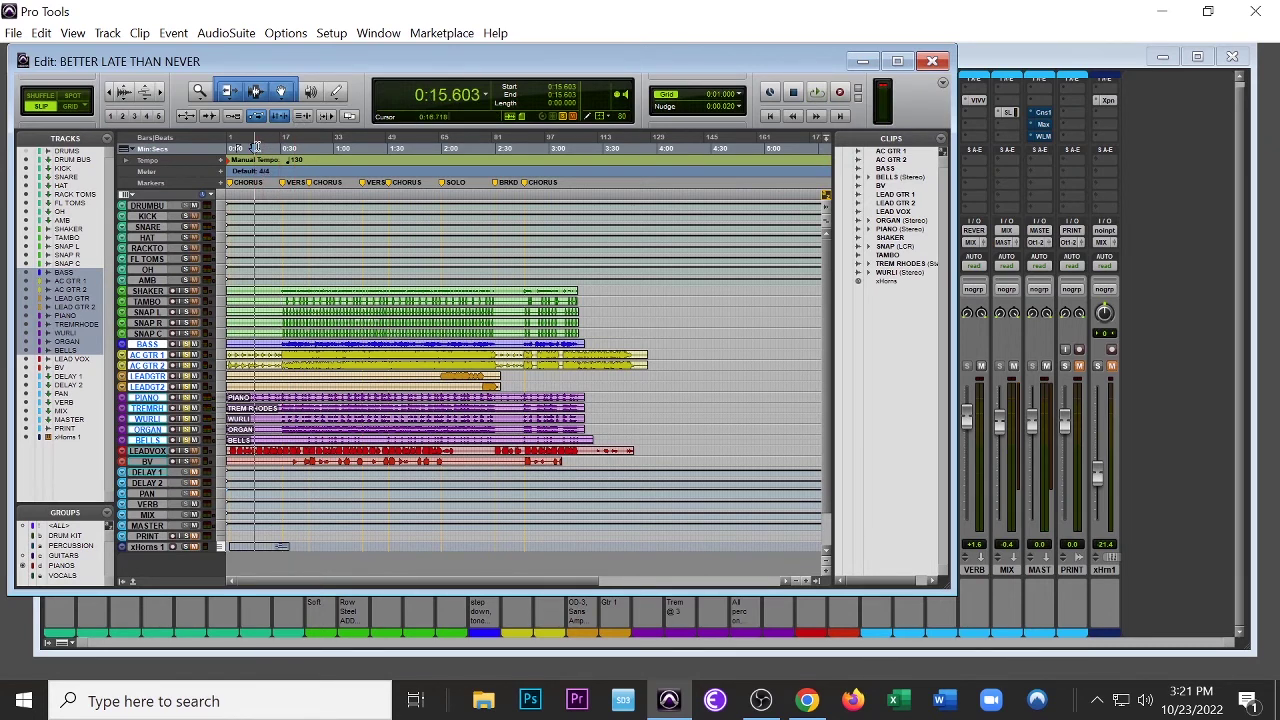
{"action": "left_click", "coordinate": [279, 148]}
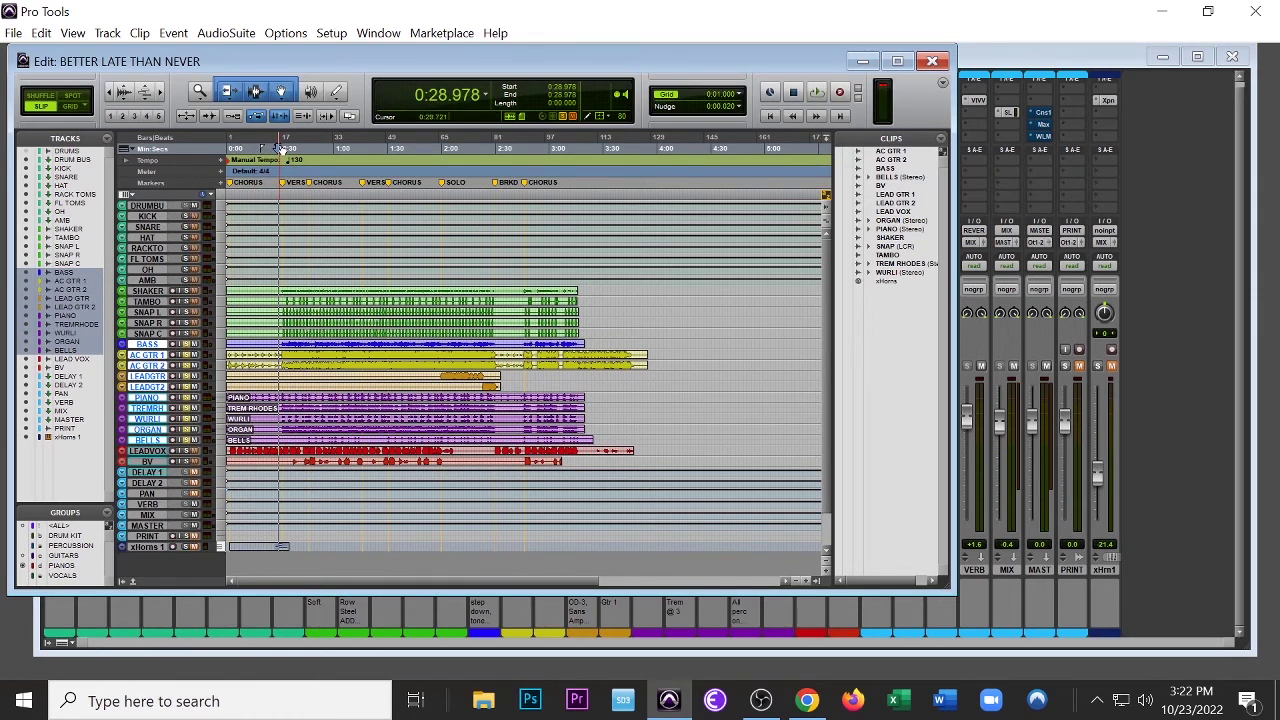
{"action": "left_click", "coordinate": [286, 148]}
{"action": "left_click", "coordinate": [282, 148]}
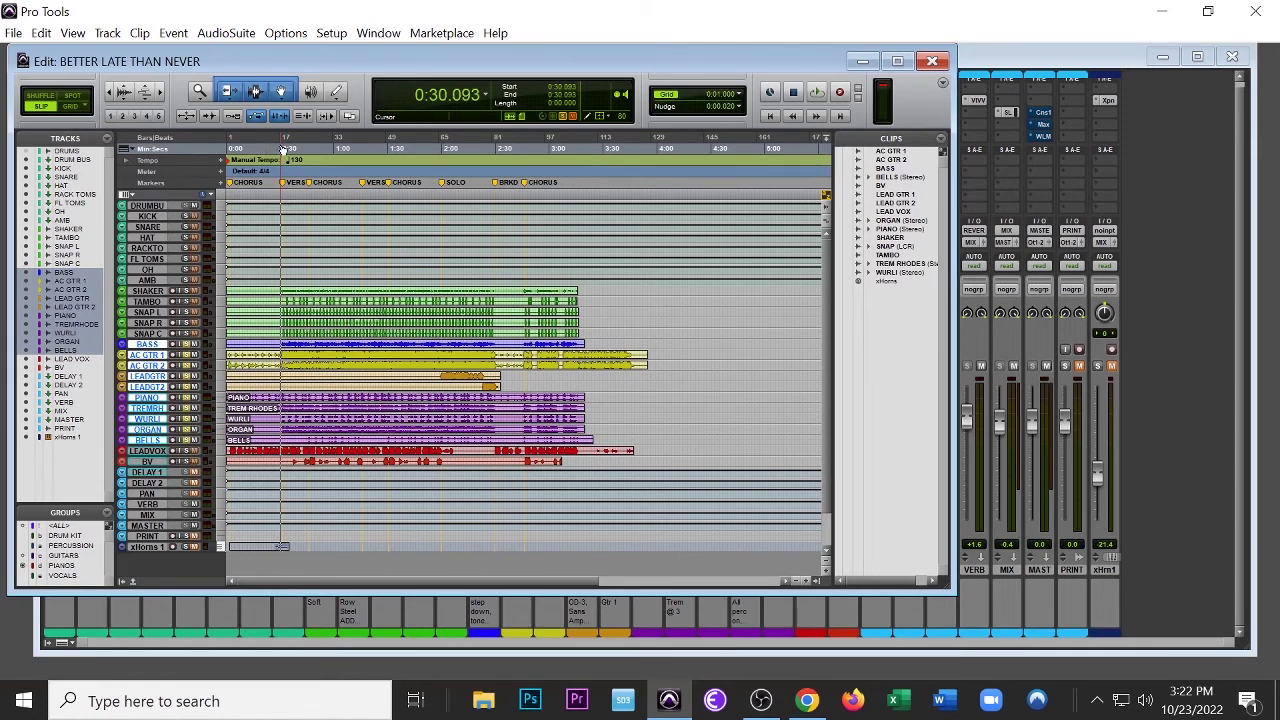
{"action": "left_click", "coordinate": [286, 148]}
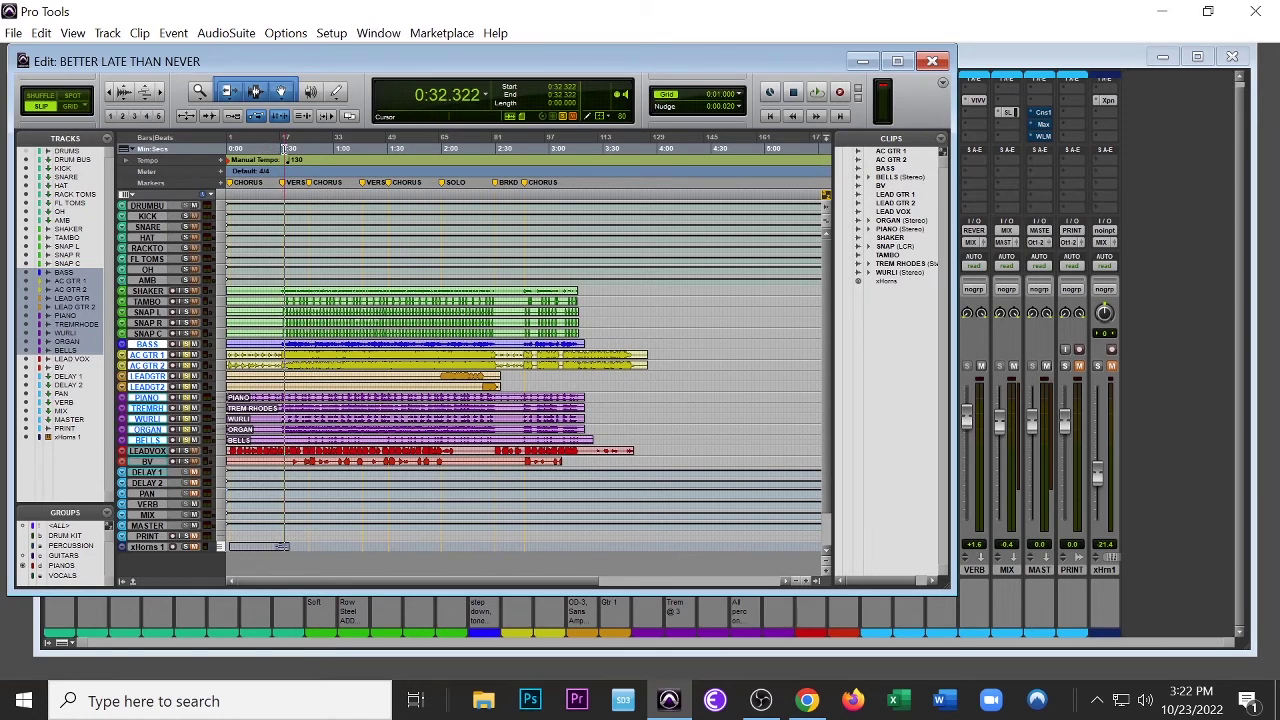
- Resume playback in the mixer, clear all solos and rebalance AC GTR 1 at -6.2 dB and AC GTR 2 at -10.8 dB
{"action": "key", "text": "space"}
{"action": "key", "text": "ctrl+equal"}
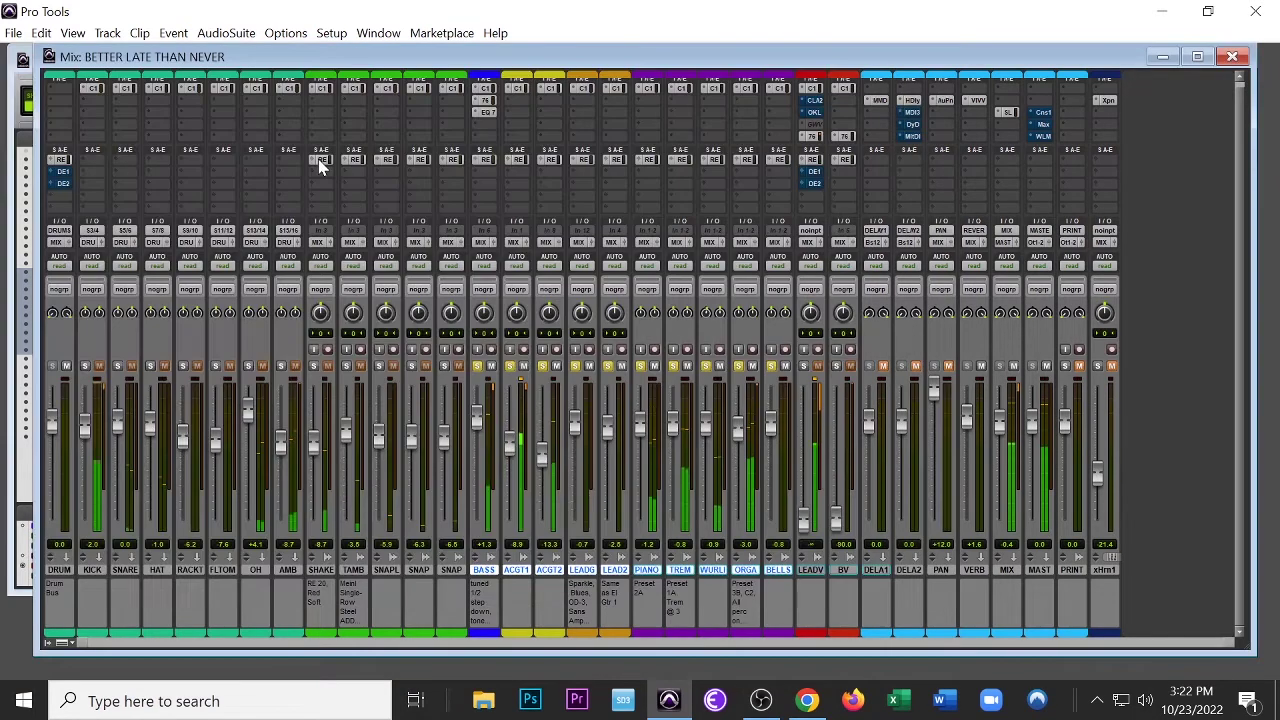
{"action": "left_click", "coordinate": [478, 366], "text": "alt"}
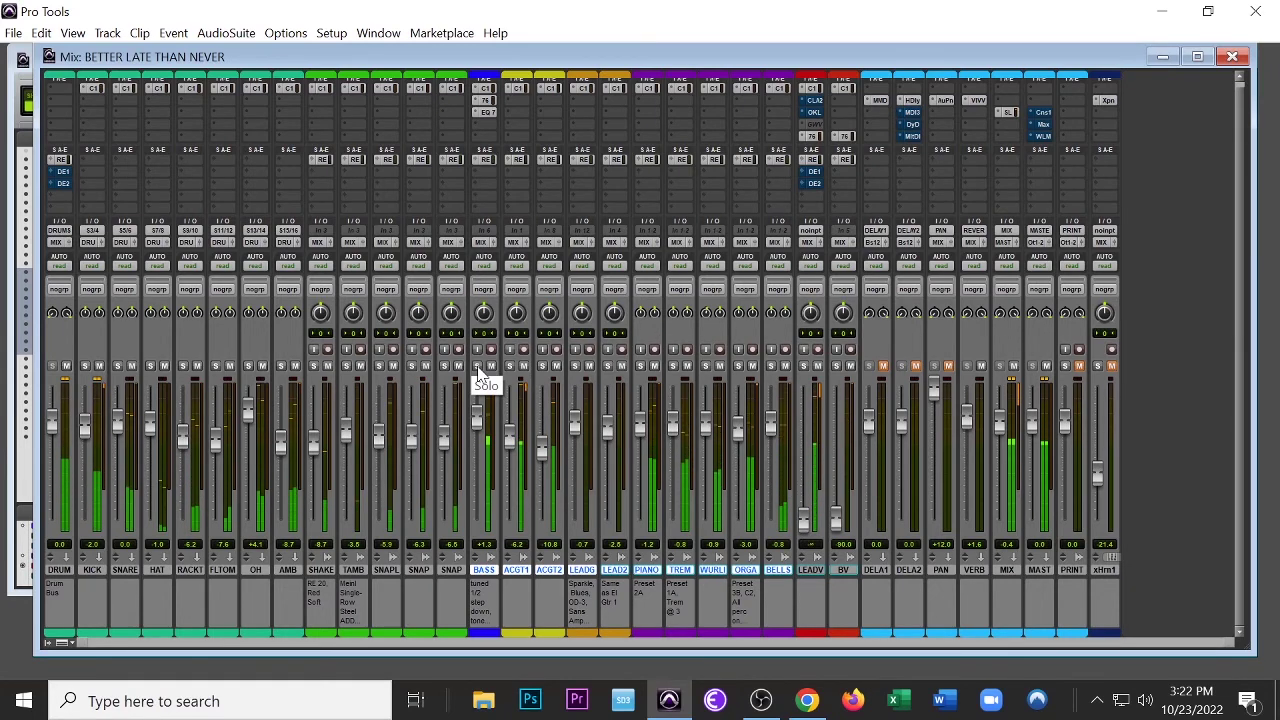
- Move the playback start to the SOLO section at about 1:59 and restart playback with LEAD GTR soloed
{"action": "key", "text": "ctrl+equal"}
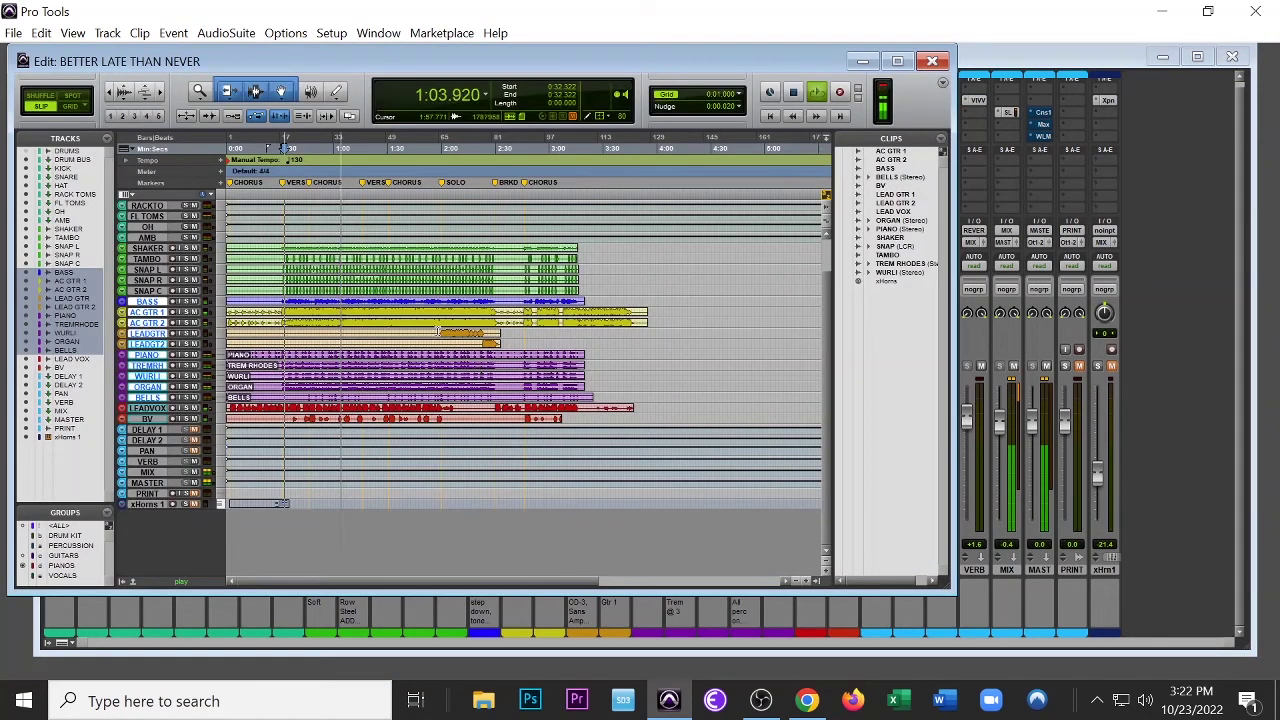
{"action": "left_click", "coordinate": [440, 148]}
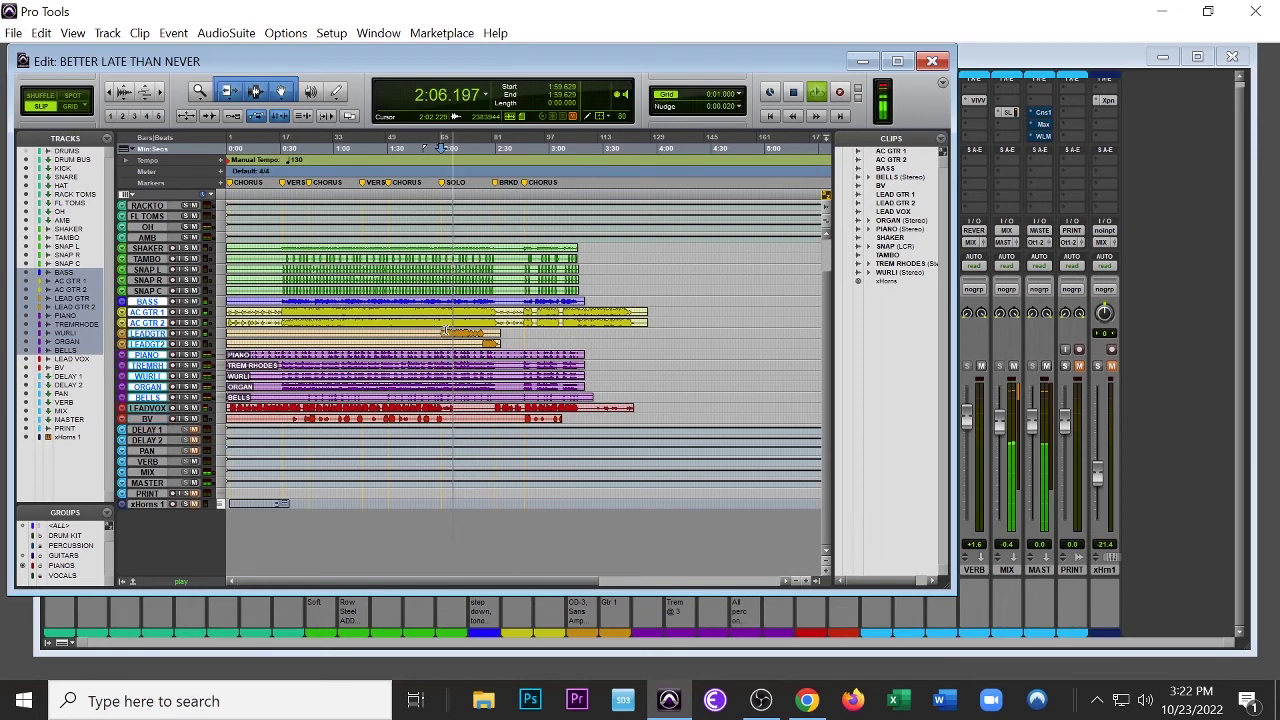
{"action": "key", "text": "space"}
{"action": "key", "text": "space"}
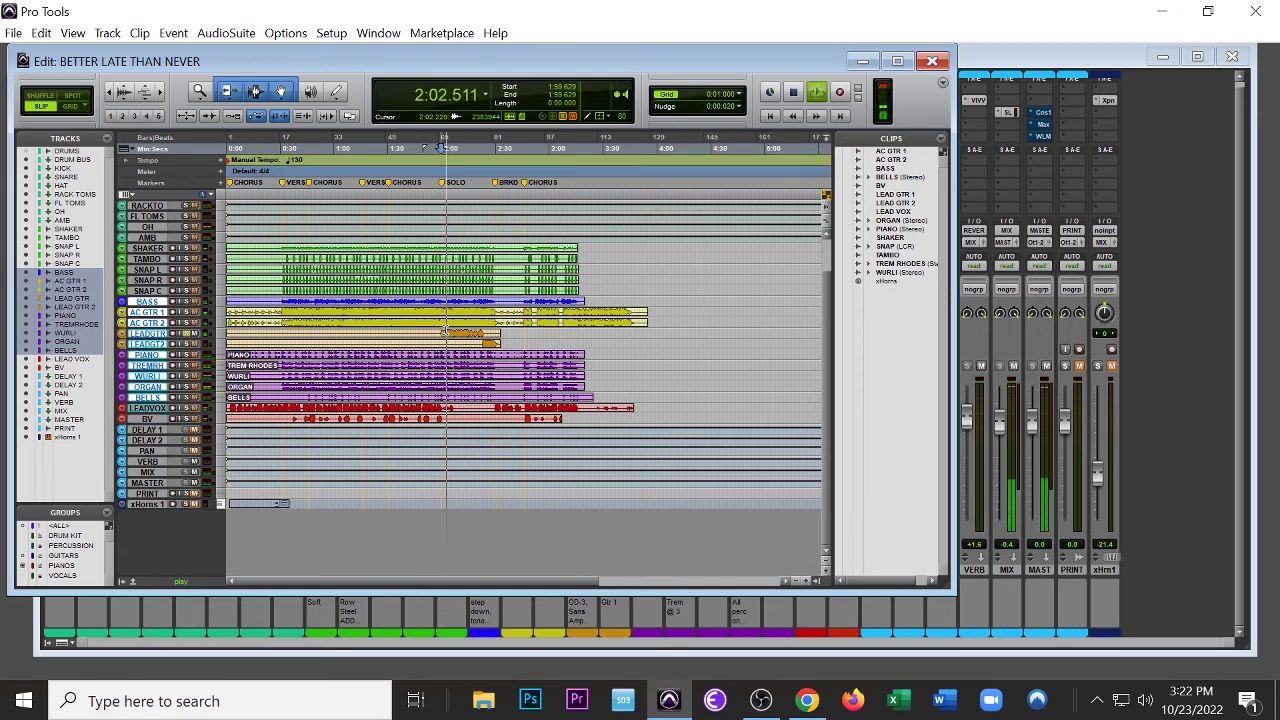
- Audition the lead guitar part through the SOLO section into the breakdown with the full band, and stop playback
{"action": "key", "text": "space"}
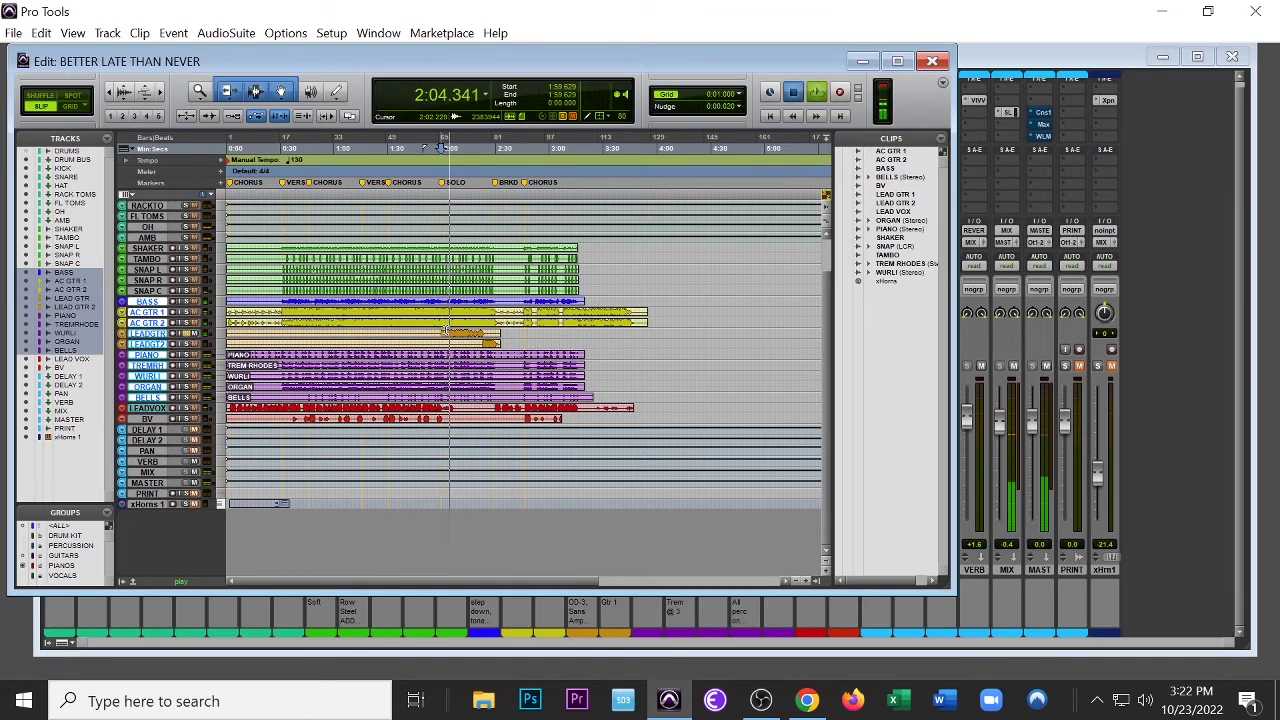
{"action": "key", "text": "space"}
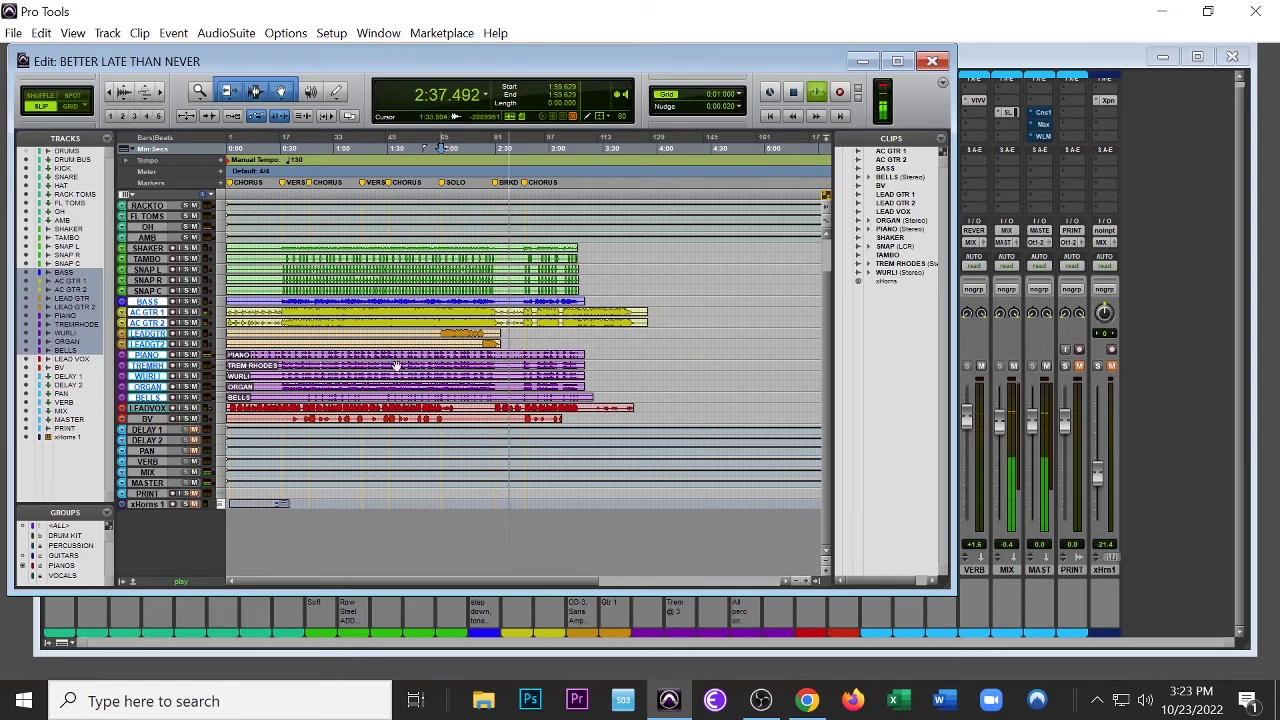
{"action": "key", "text": "space"}
- Check the vocal channels in the mixer and audition the opening chorus from the beginning of the song
{"action": "left_click", "coordinate": [1157, 437]}
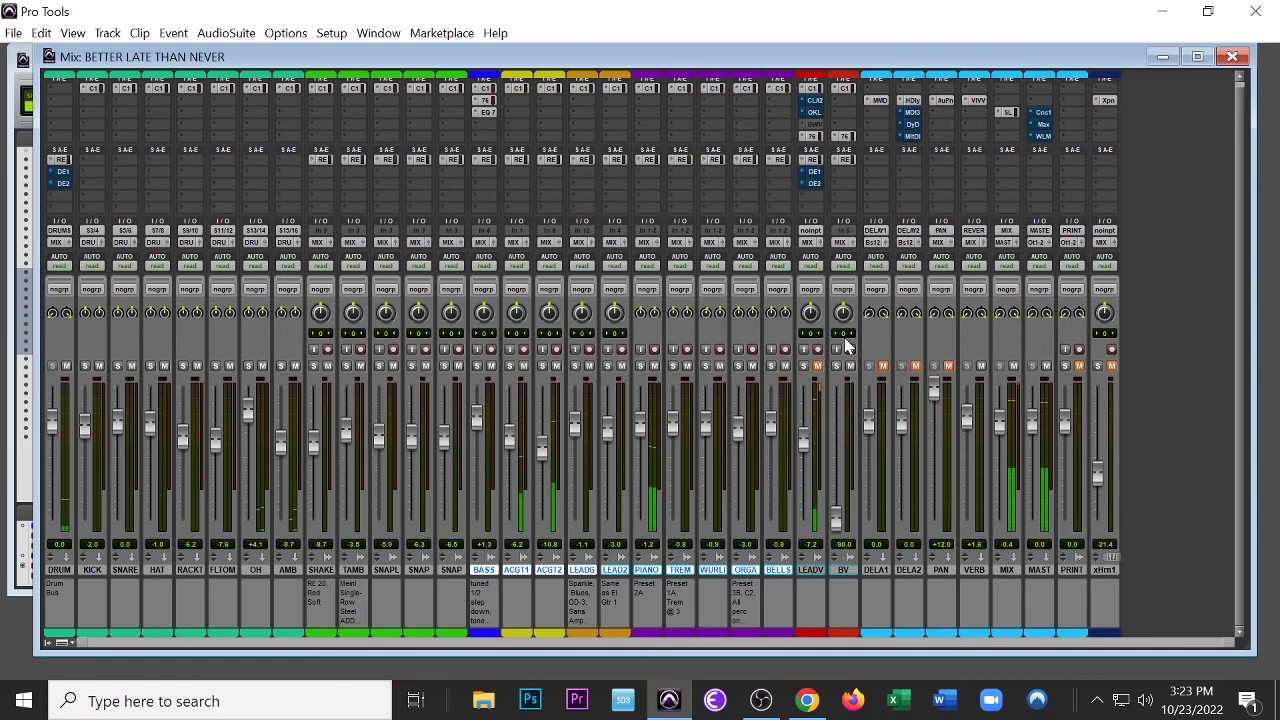
{"action": "key", "text": "ctrl+="}
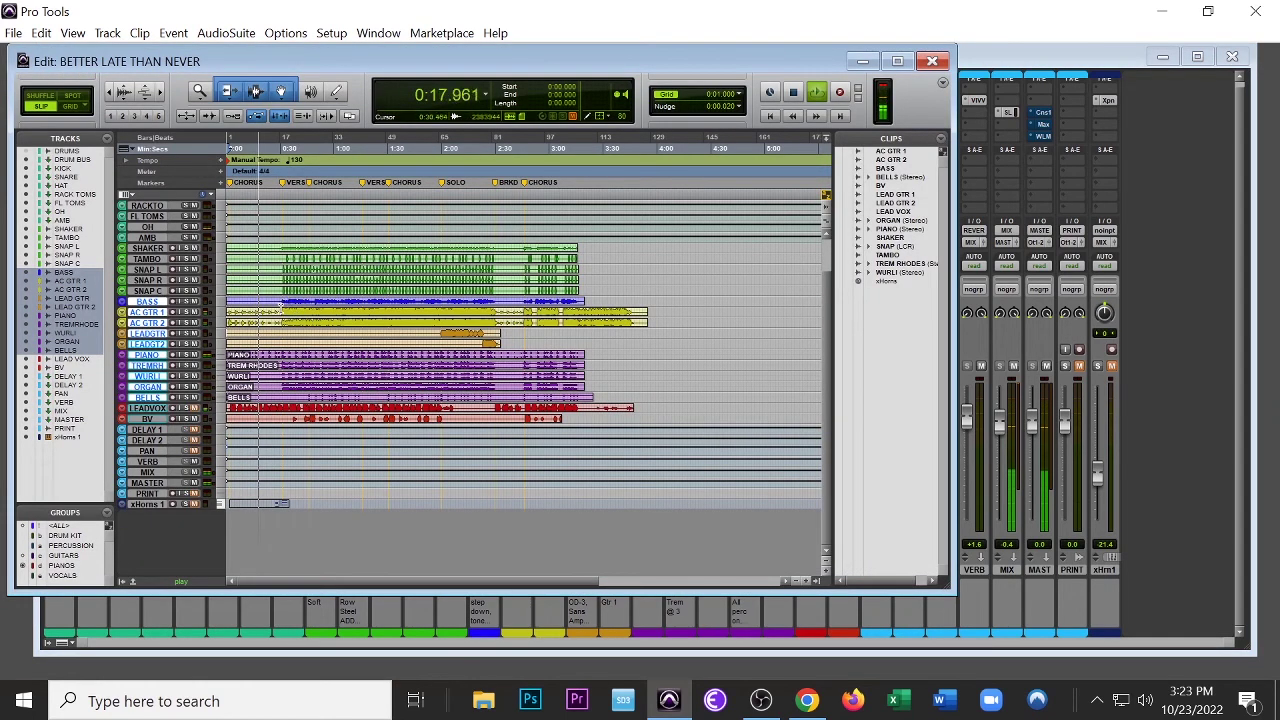
{"action": "key", "text": "space"}
{"action": "key", "text": "space"}
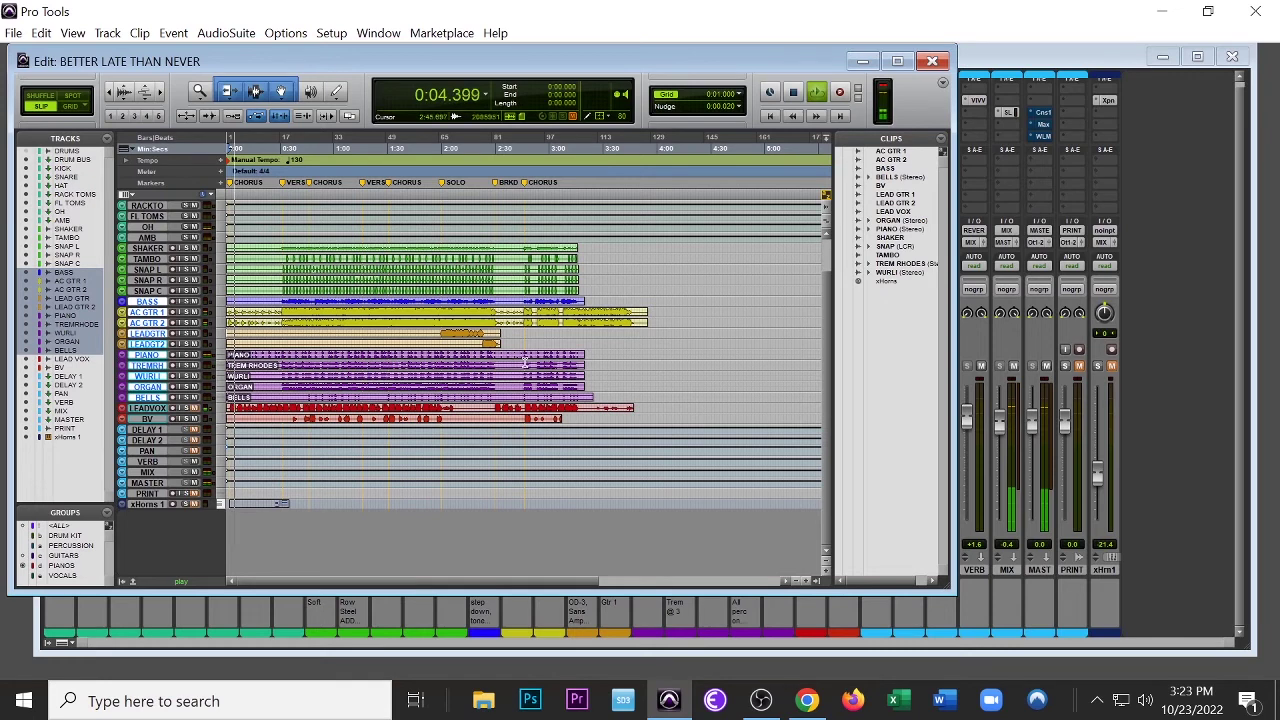
{"action": "key", "text": "space"}
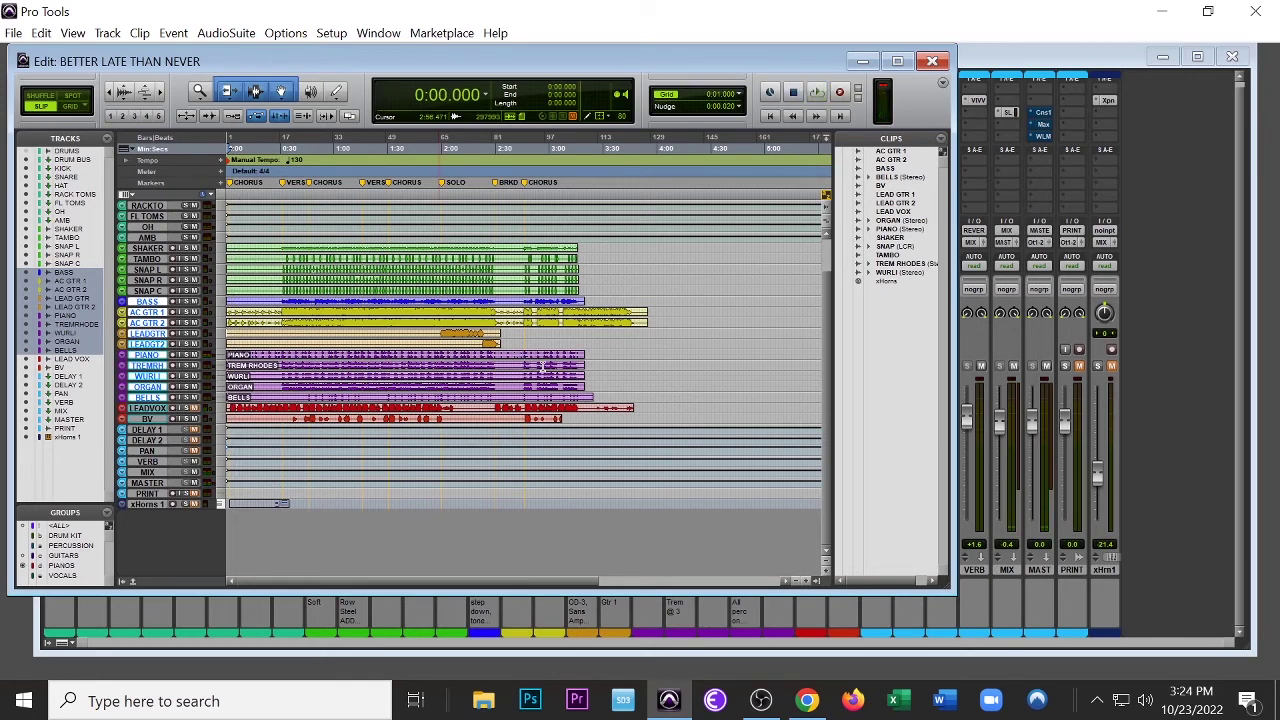
- Play the full mix with LEAD VOX at +0.2 dB and BV at -4.9 dB, and mute both vocal tracks at the end
{"action": "key", "text": "ctrl+equal"}
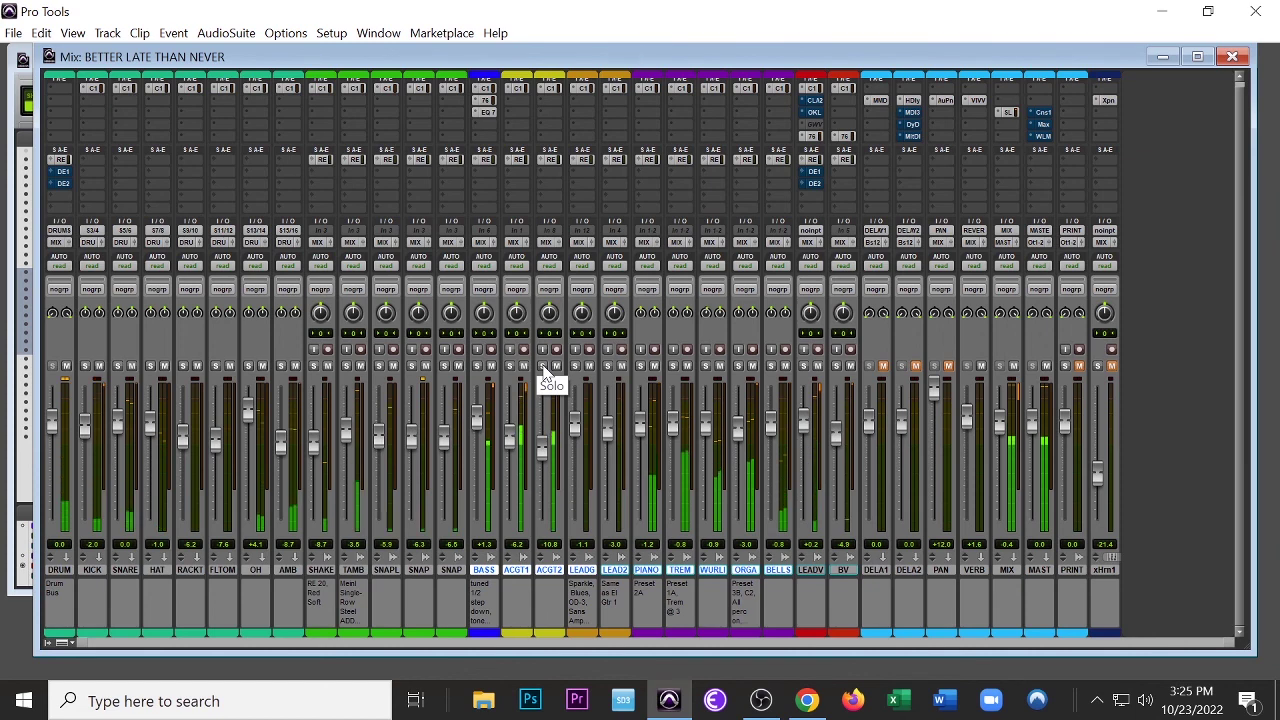
{"action": "key", "text": "ctrl+equal"}
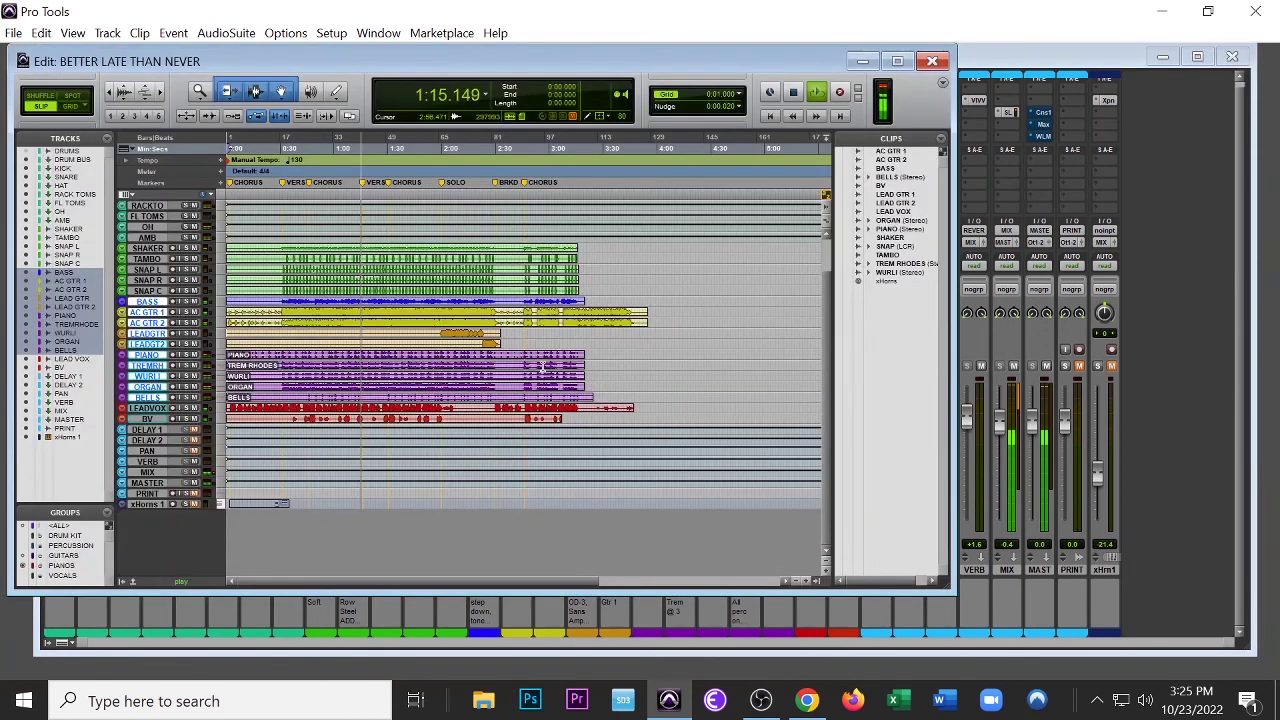
{"action": "key", "text": "ctrl+equal"}
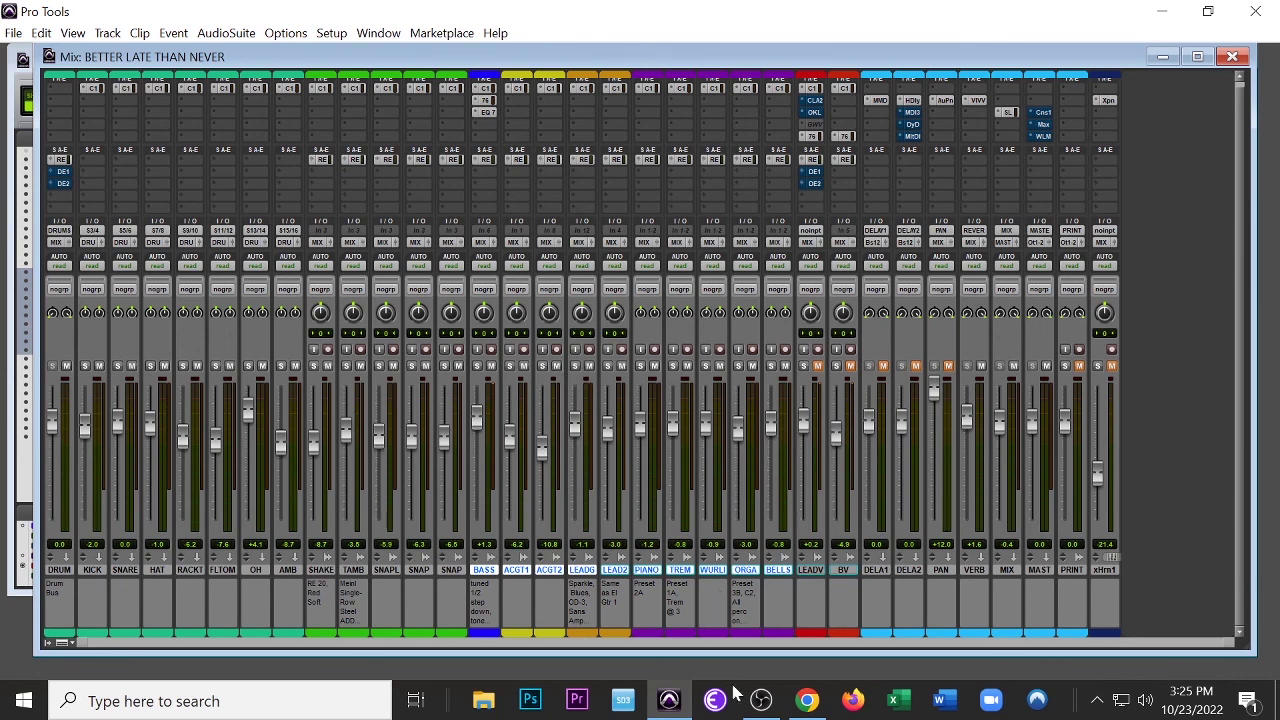
{"action": "left_click", "coordinate": [761, 700]}
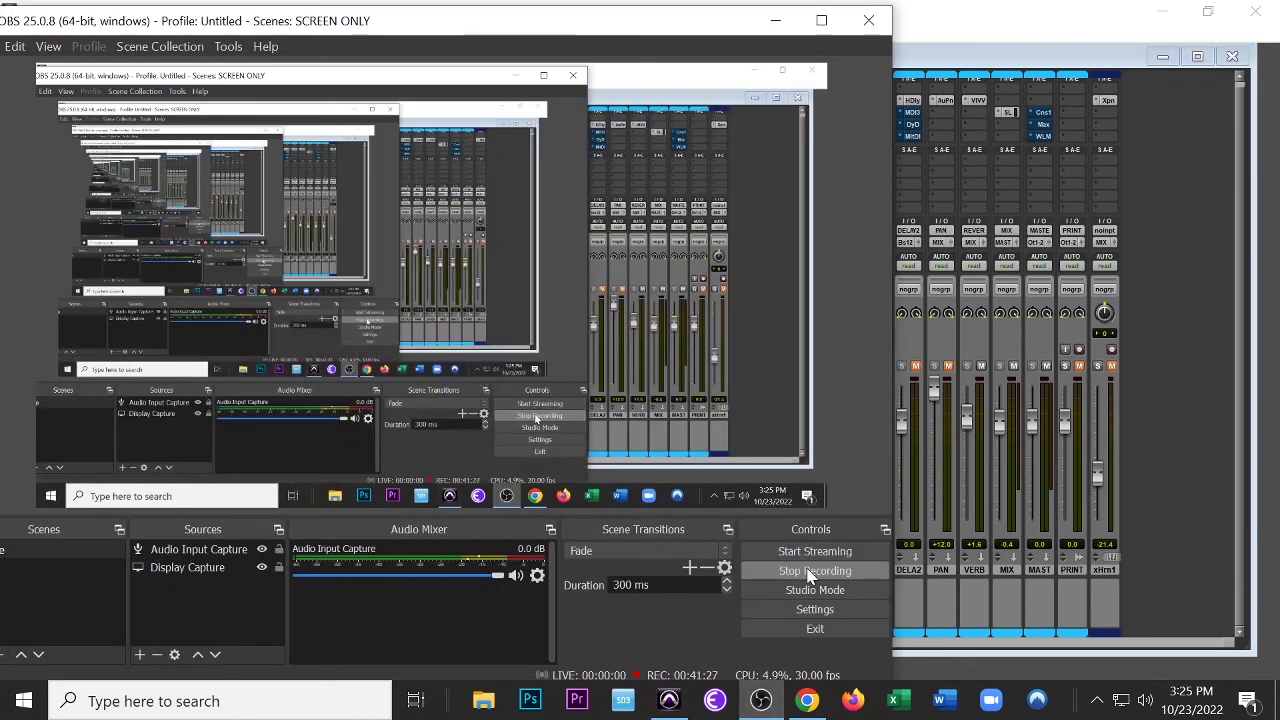